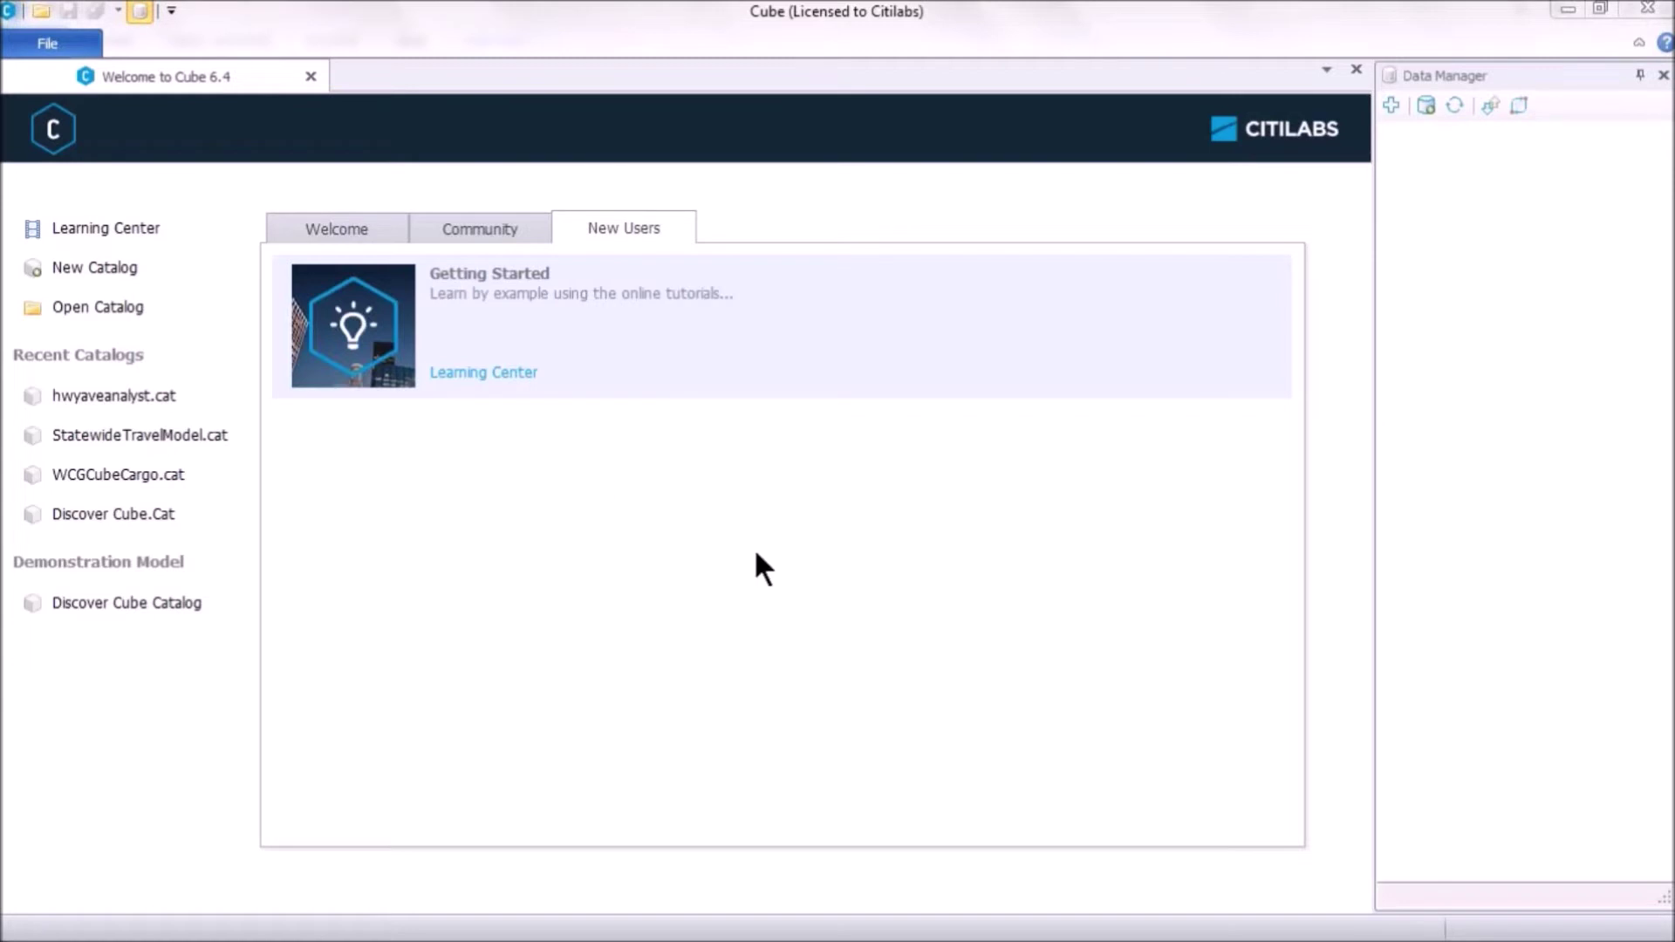
Start a new network file and save it as Network.net in the HighwayNetwork folder
left_click(60, 44)
mouse_move(65, 86)
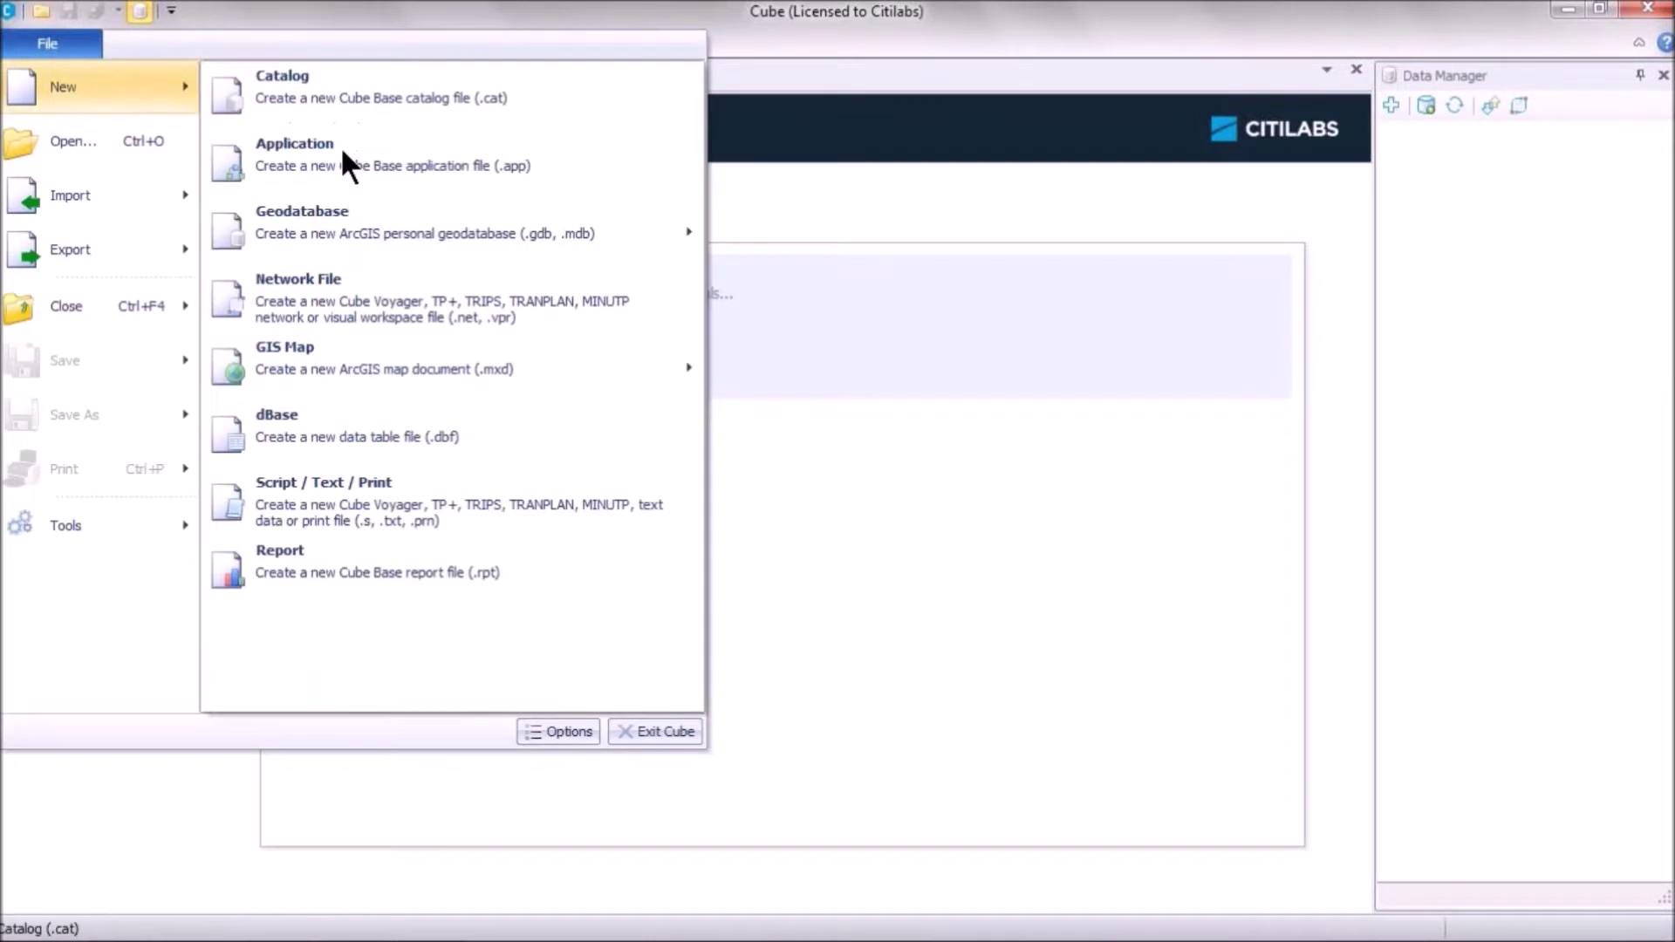
left_click(350, 310)
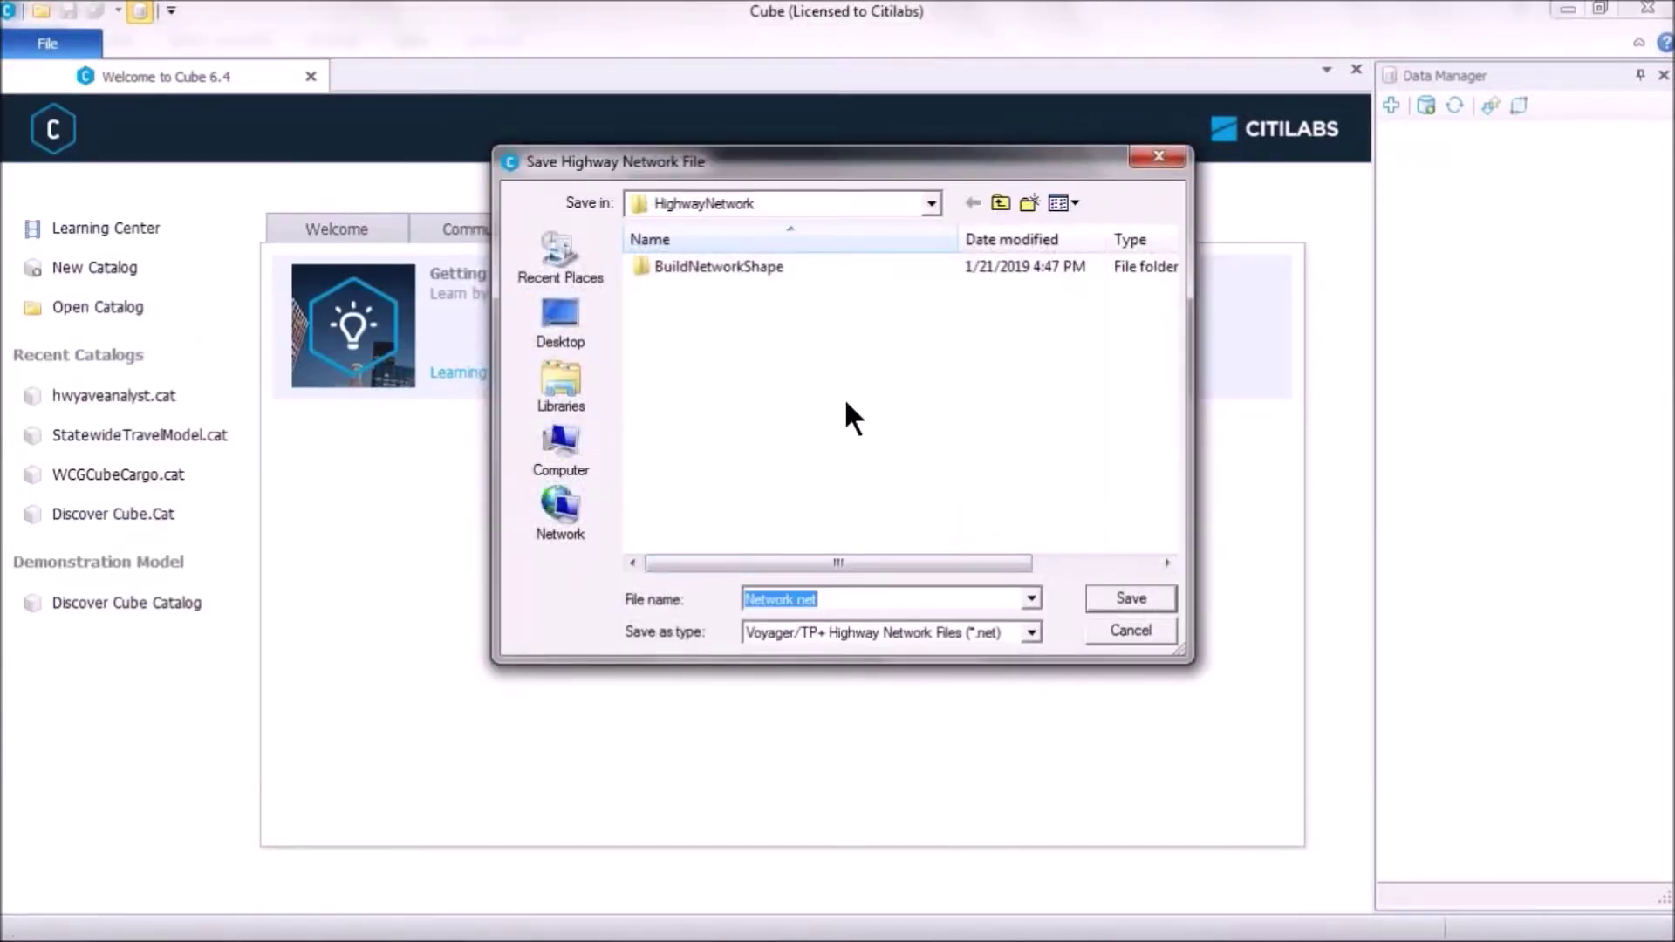
left_click(834, 600)
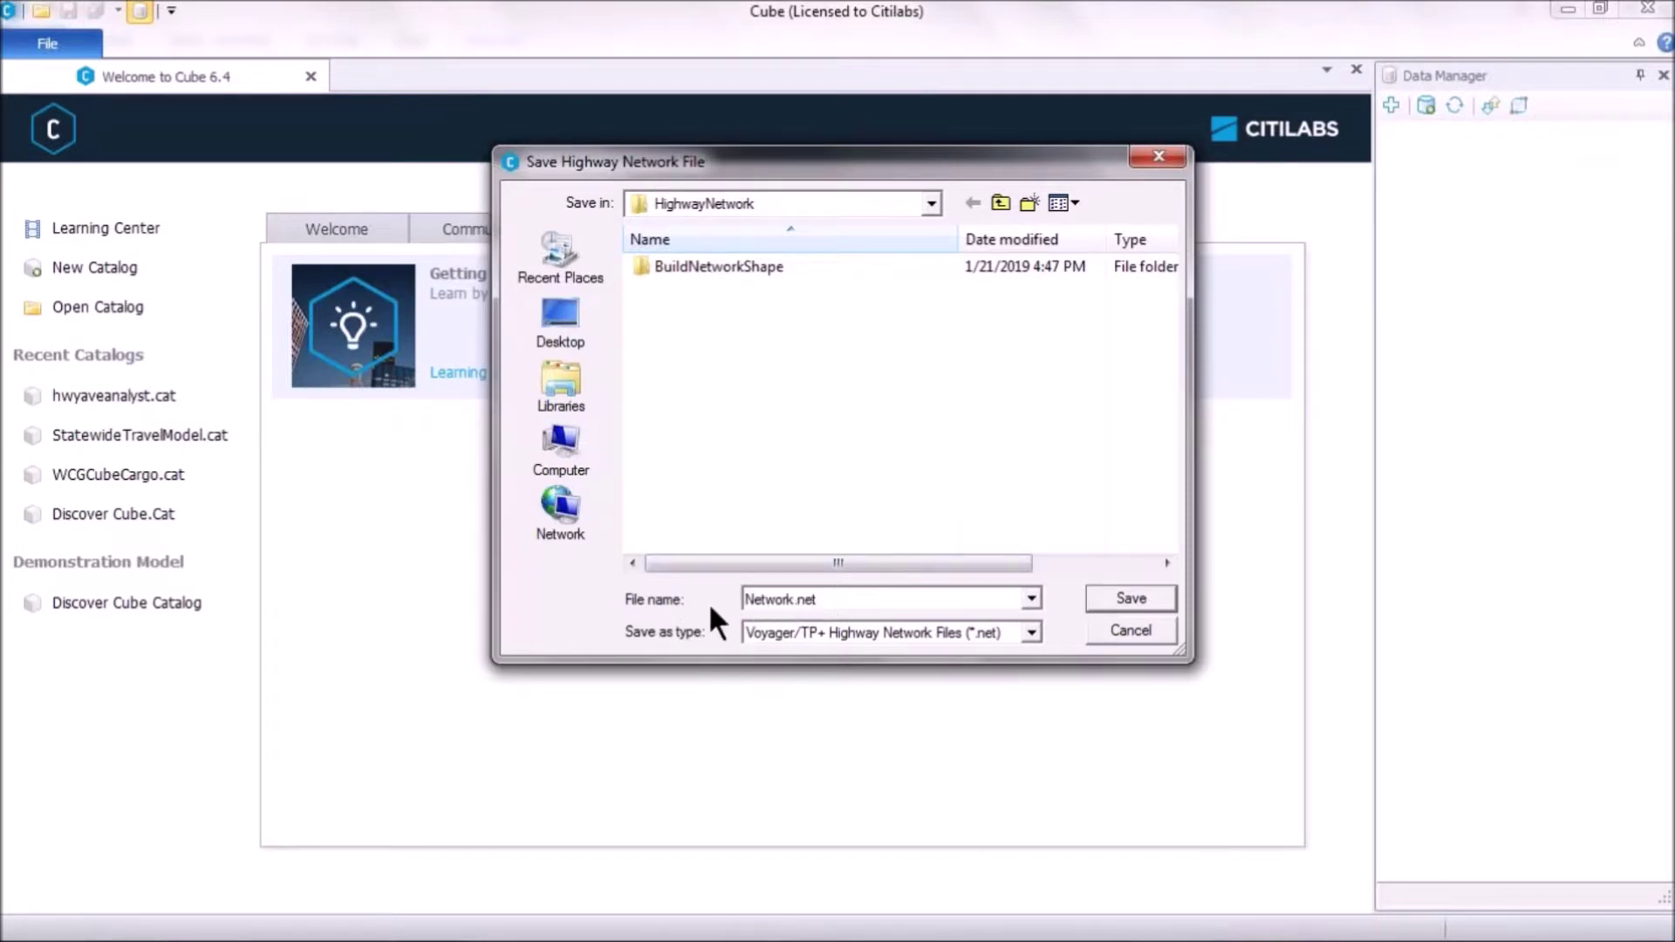
left_click_drag(799, 600, 835, 600)
left_click(1119, 604)
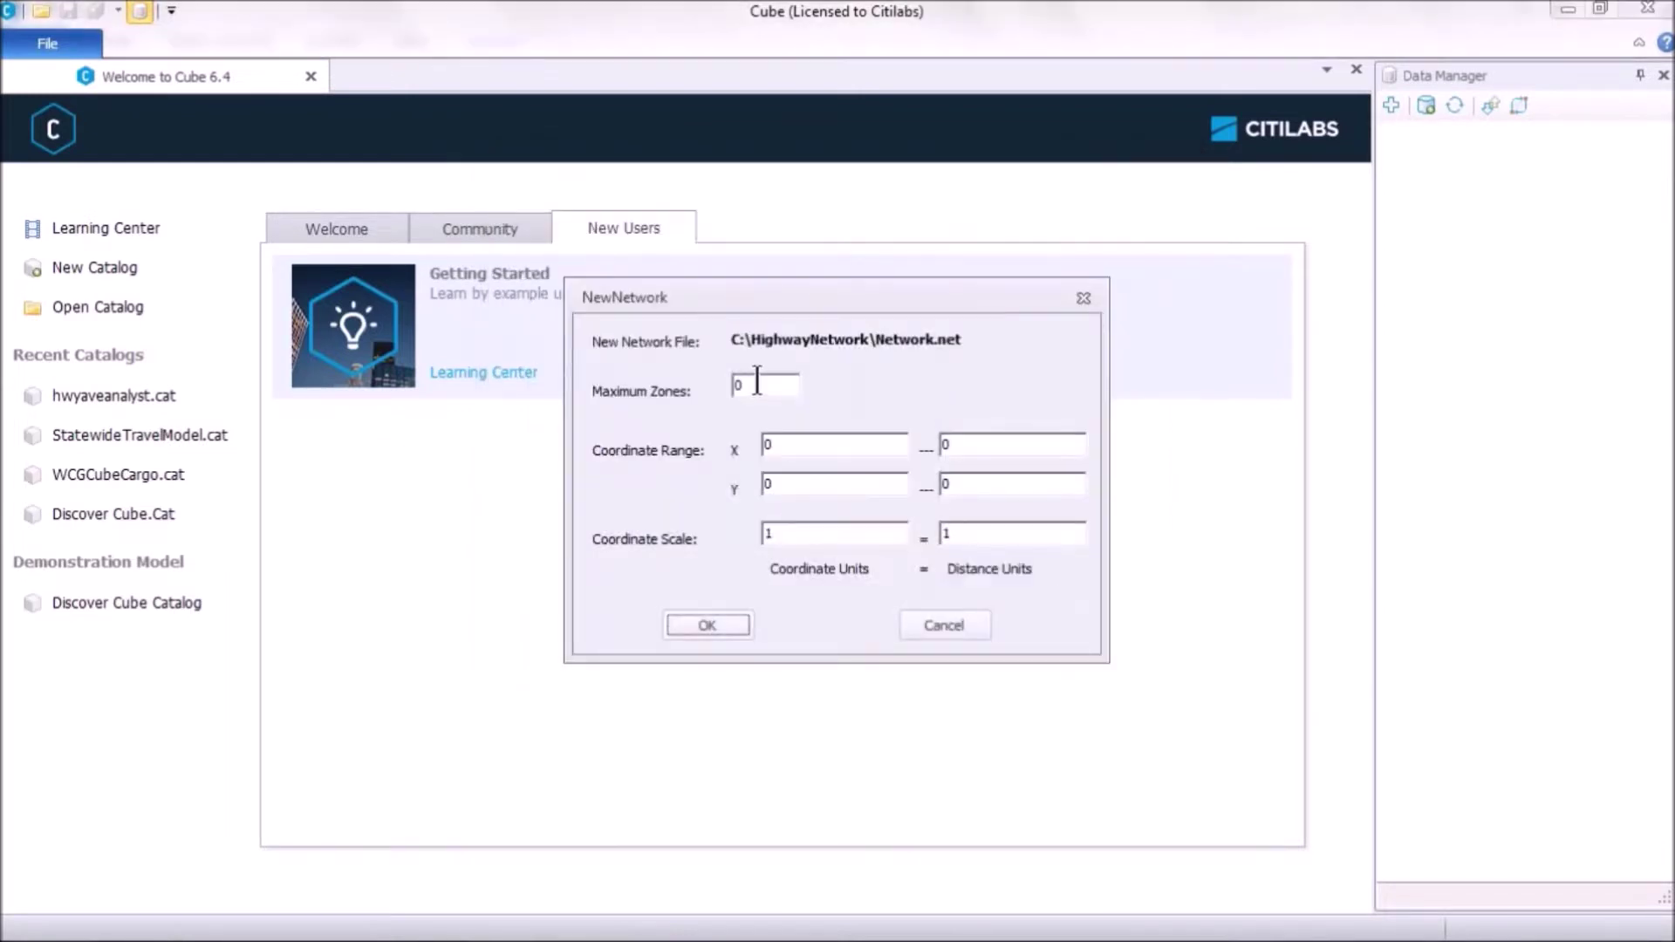
Set Maximum Zones to 5 and the X and Y upper coordinate limits to 100, then confirm
left_click_drag(763, 384, 744, 389)
left_click(818, 446)
double_click(968, 445)
type("100")
key("Tab")
double_click(939, 484)
type("100")
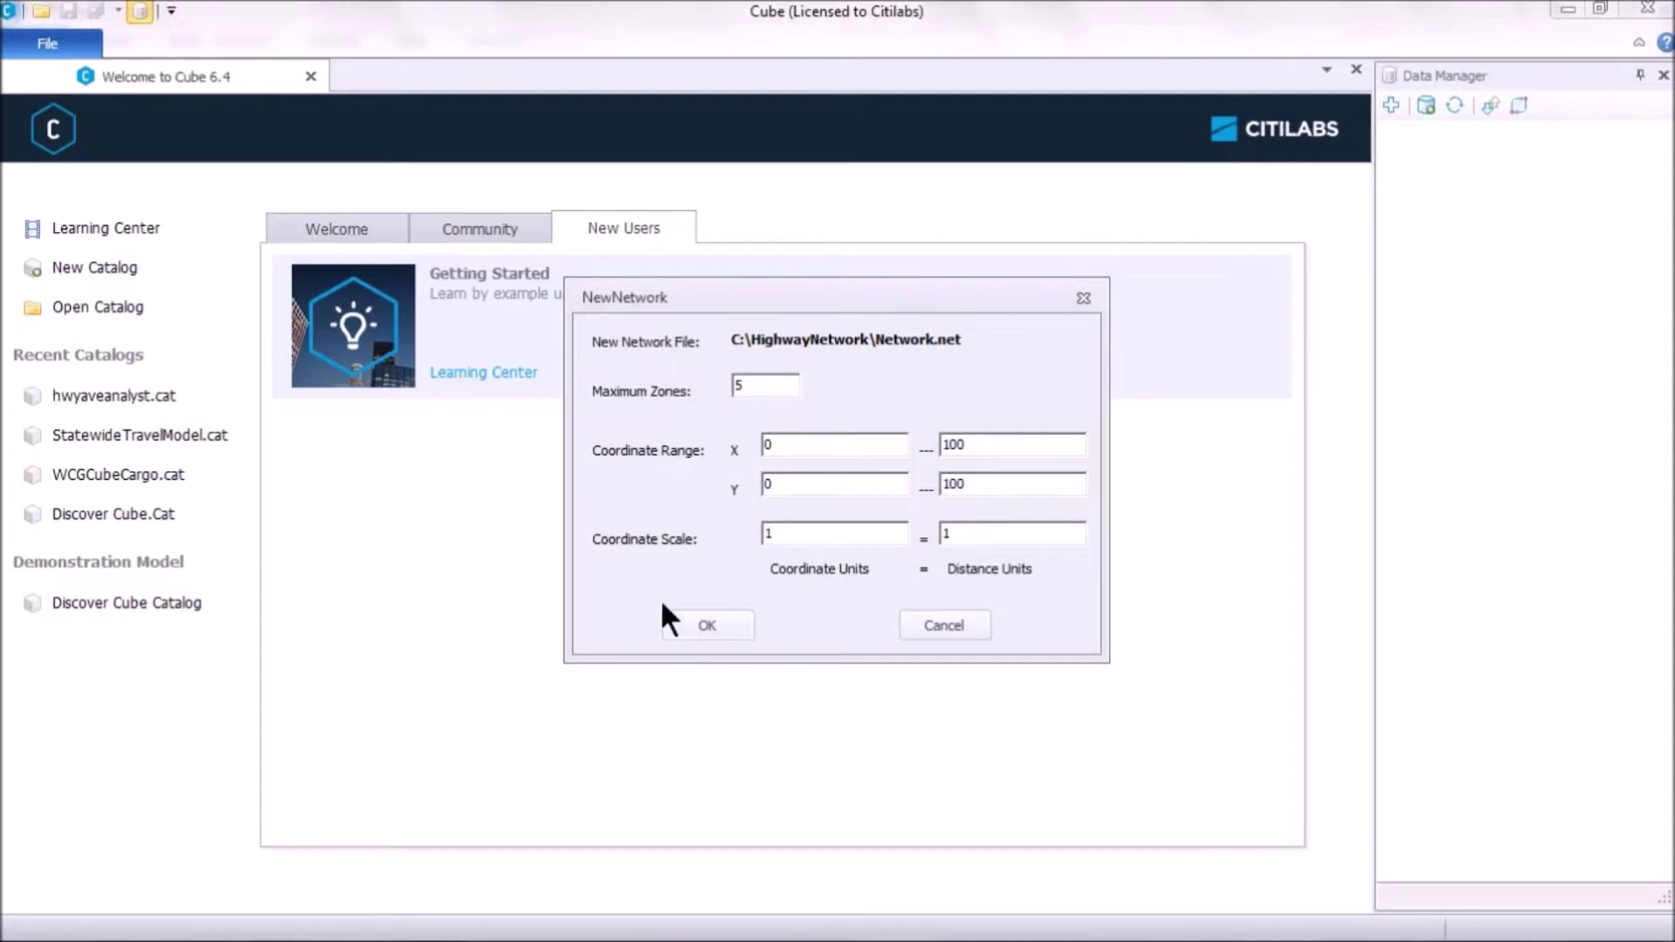
left_click(701, 625)
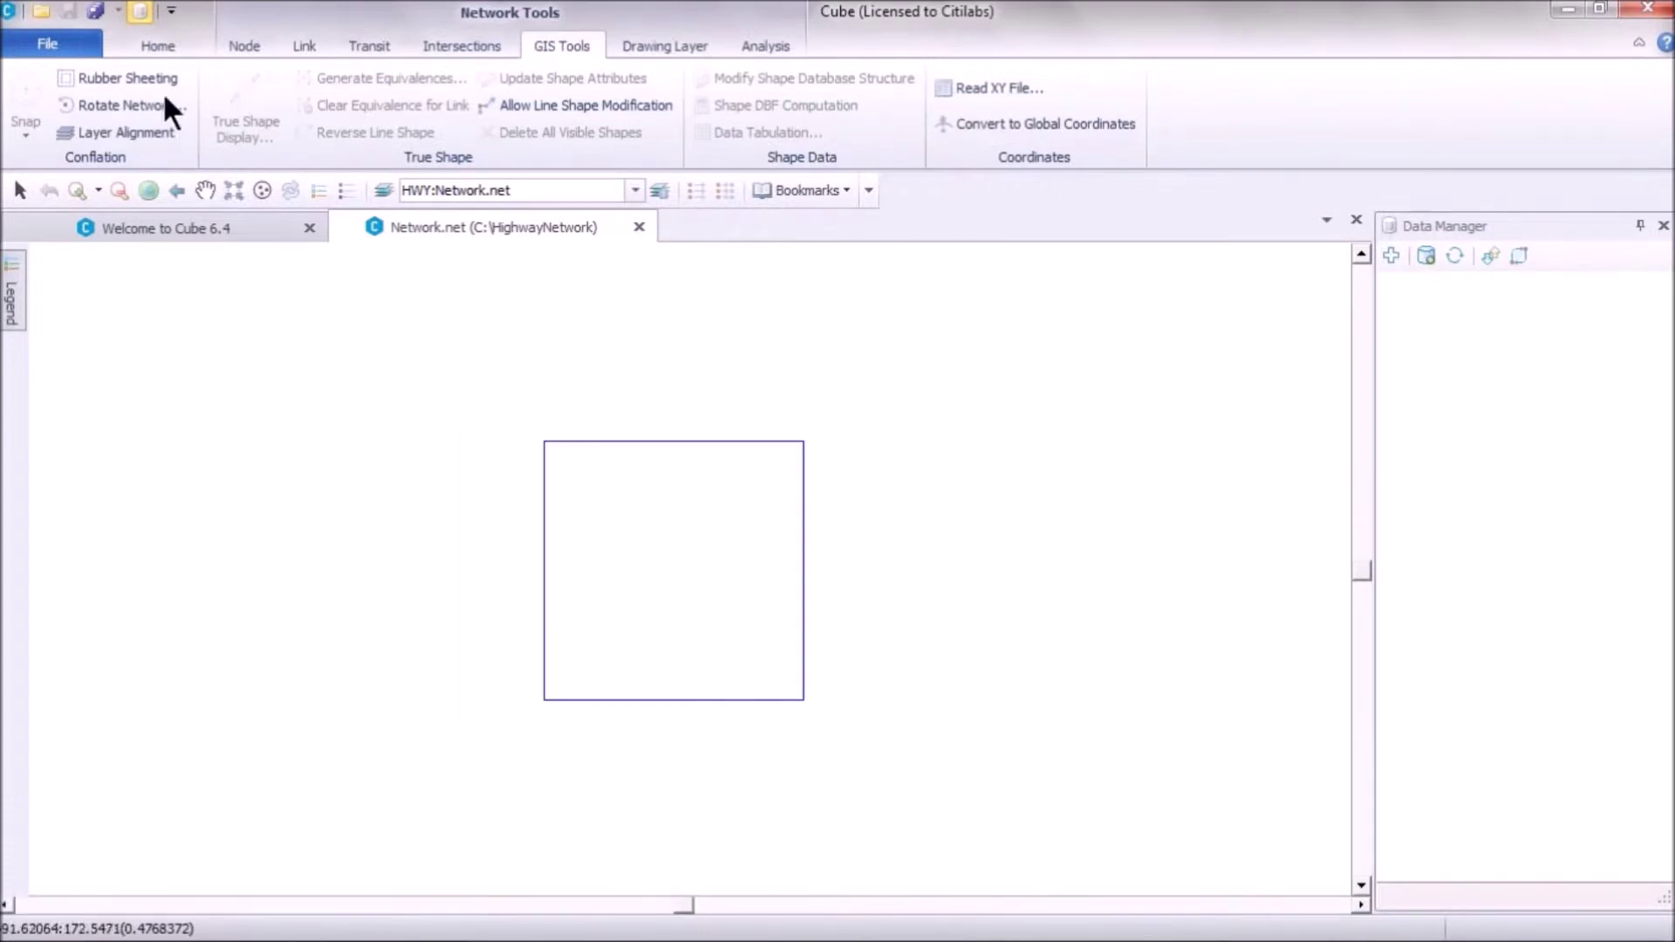
Inspect the left link 109–106 (distance 100), then post direction arrows on the network layer
left_click(170, 47)
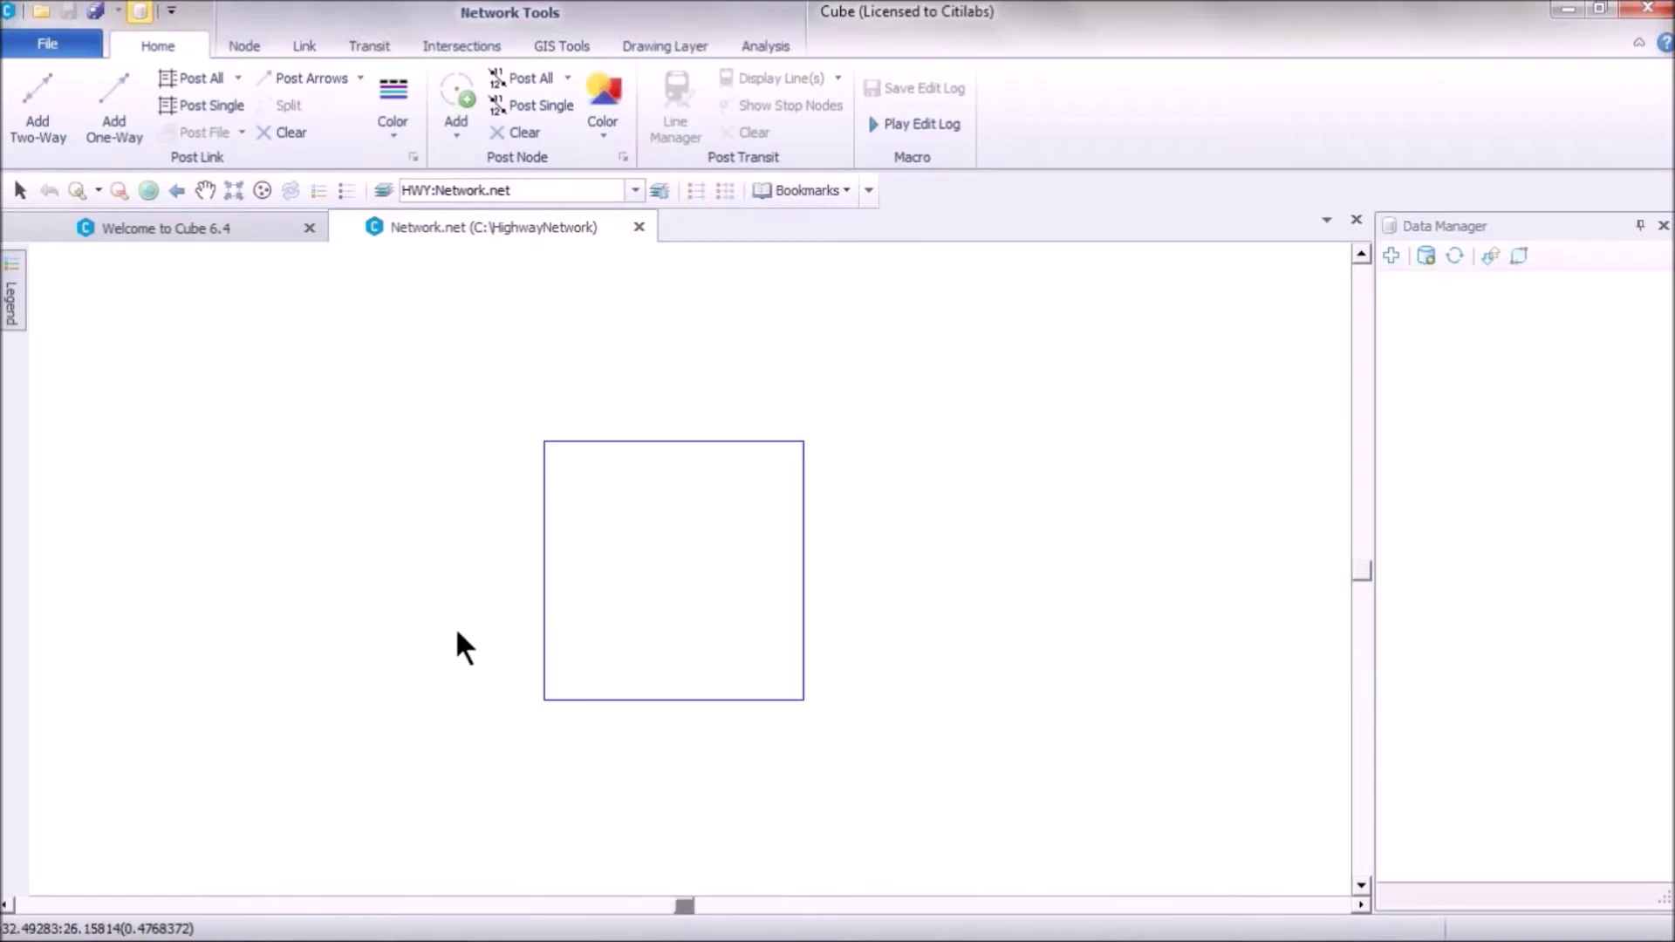
left_click(262, 191)
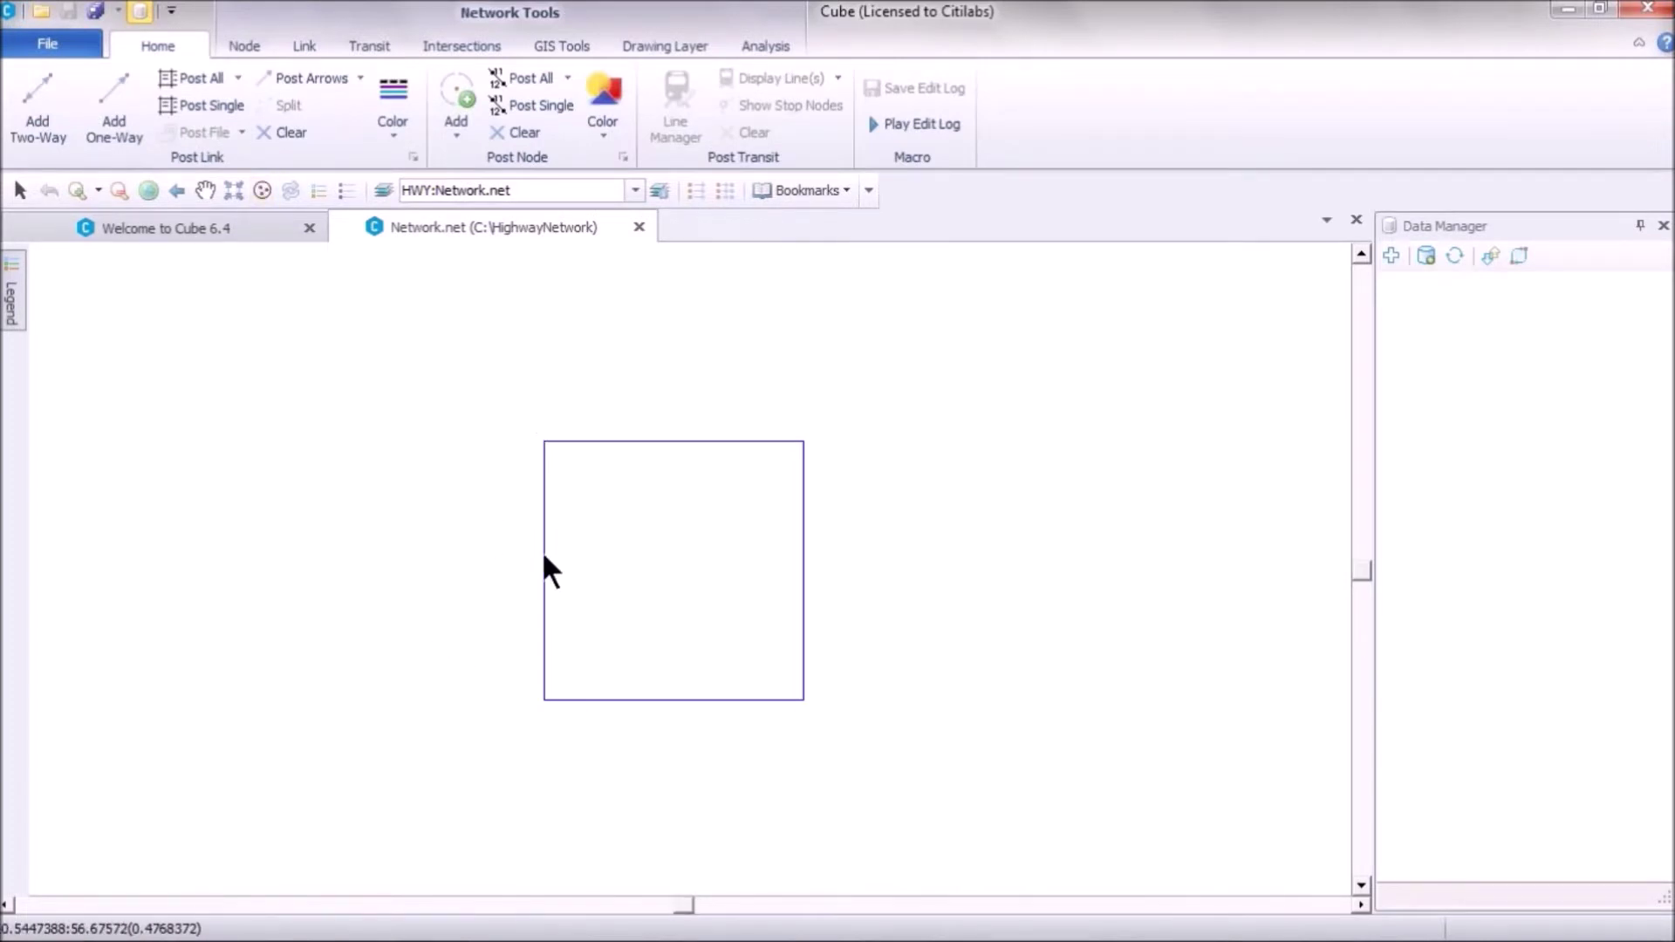
left_click(544, 569)
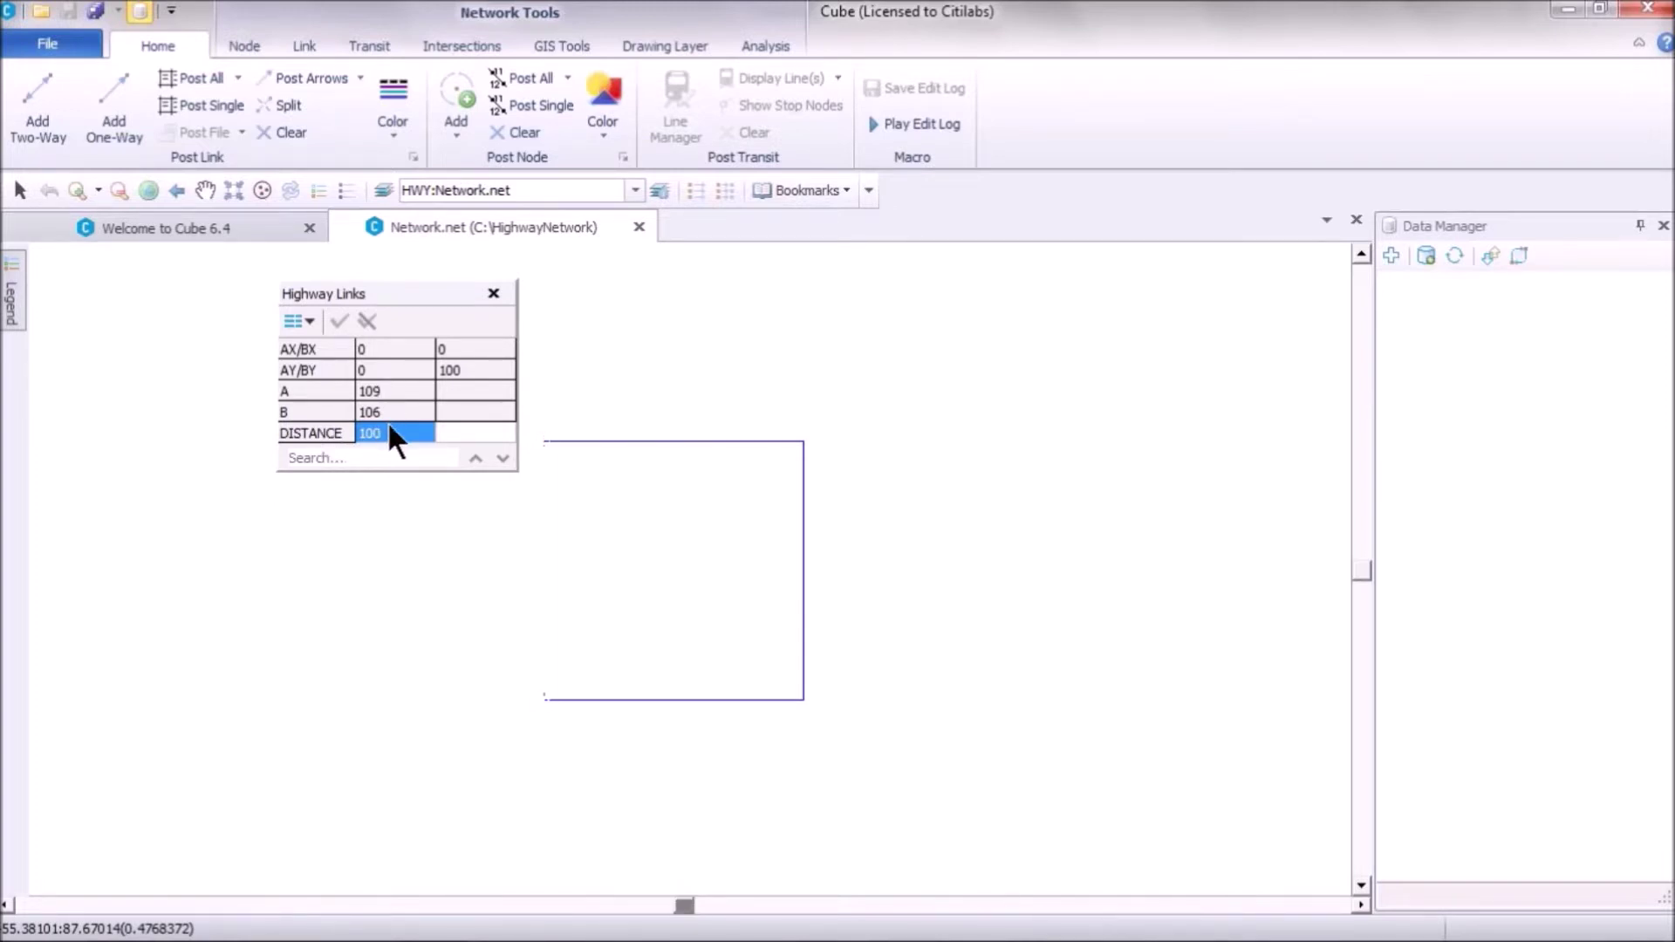
left_click(298, 79)
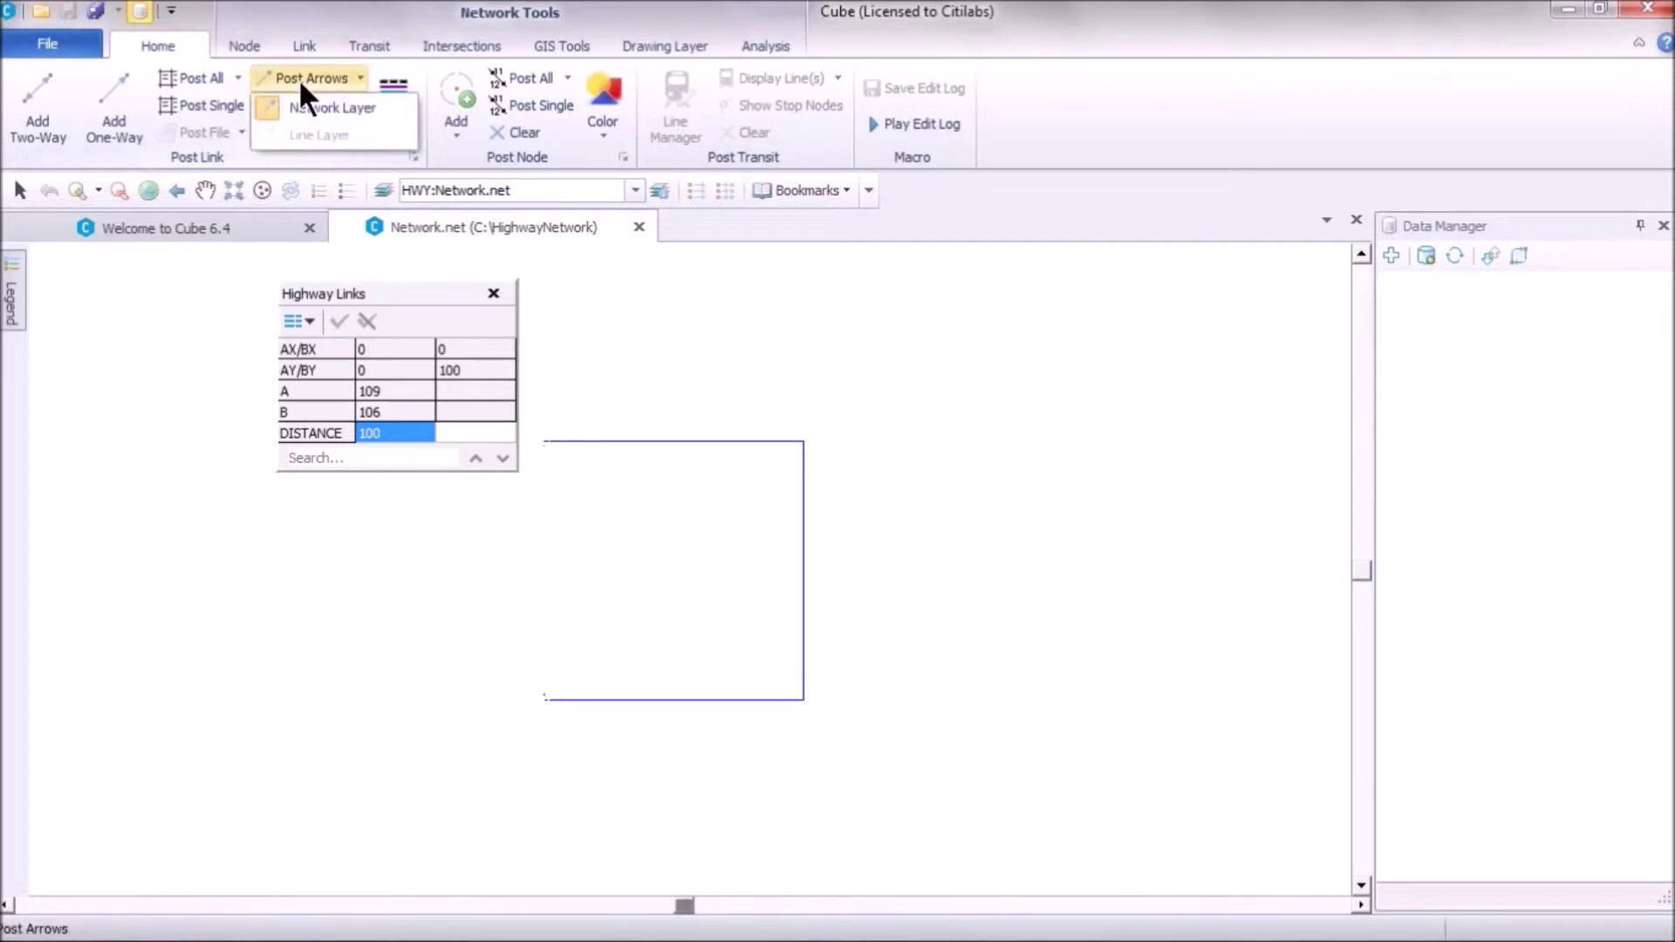
left_click(359, 106)
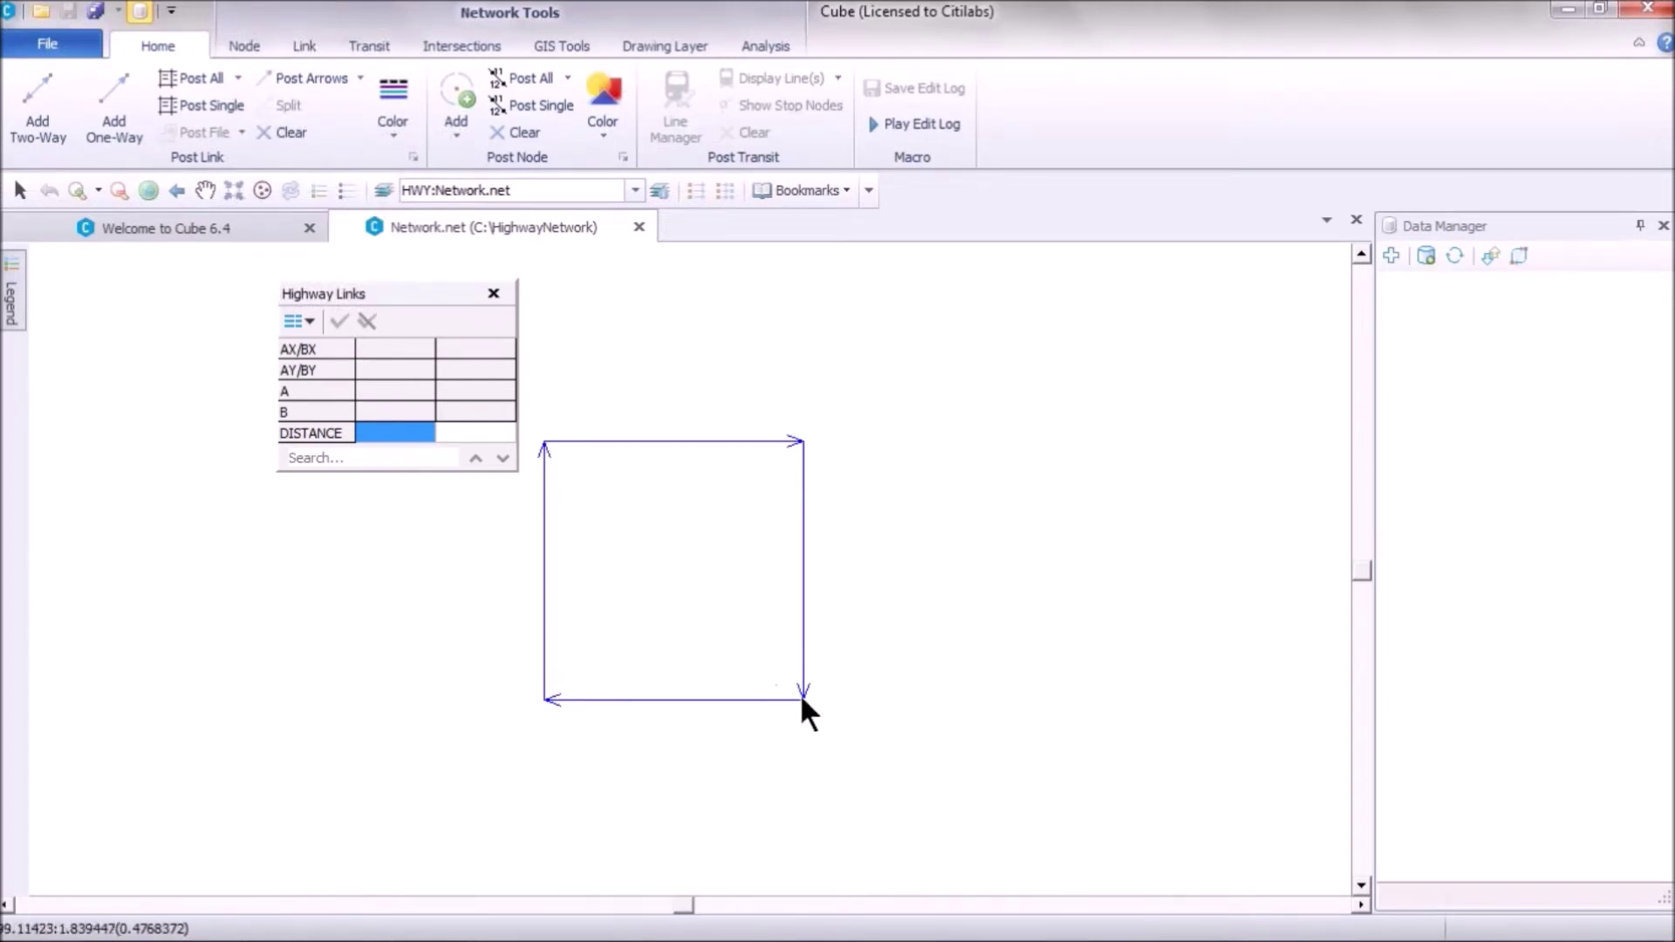
Draw a two-way diagonal link from node 106 to node 108 and check its 141.42 length
left_click(49, 124)
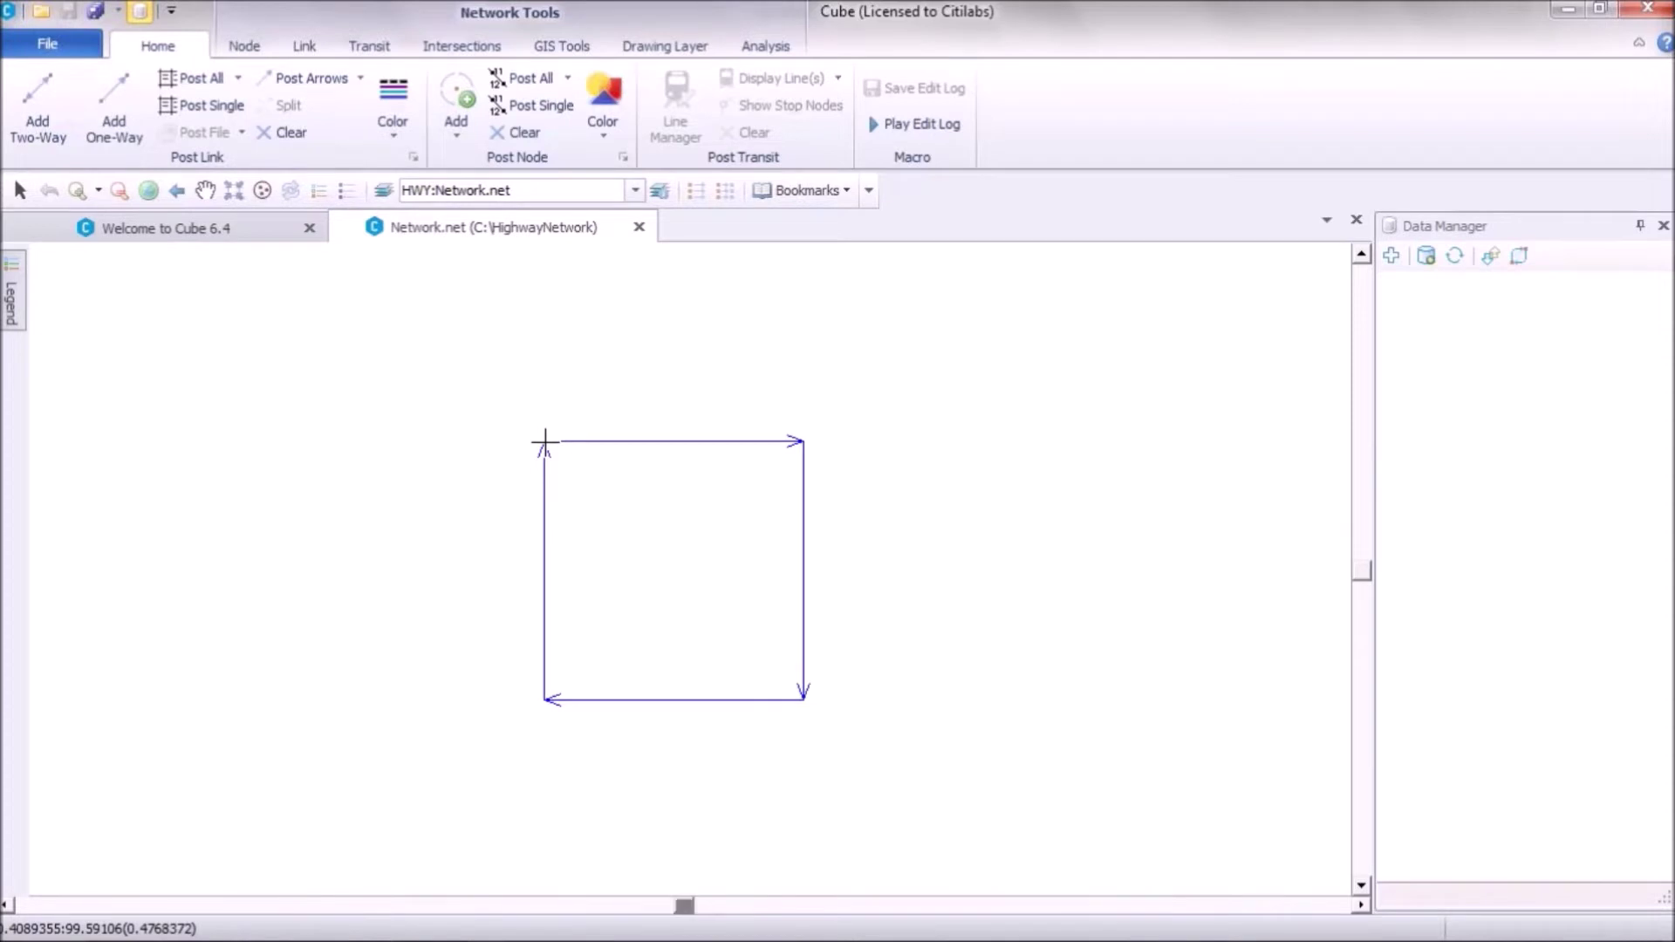
left_click(547, 445)
left_click(797, 694)
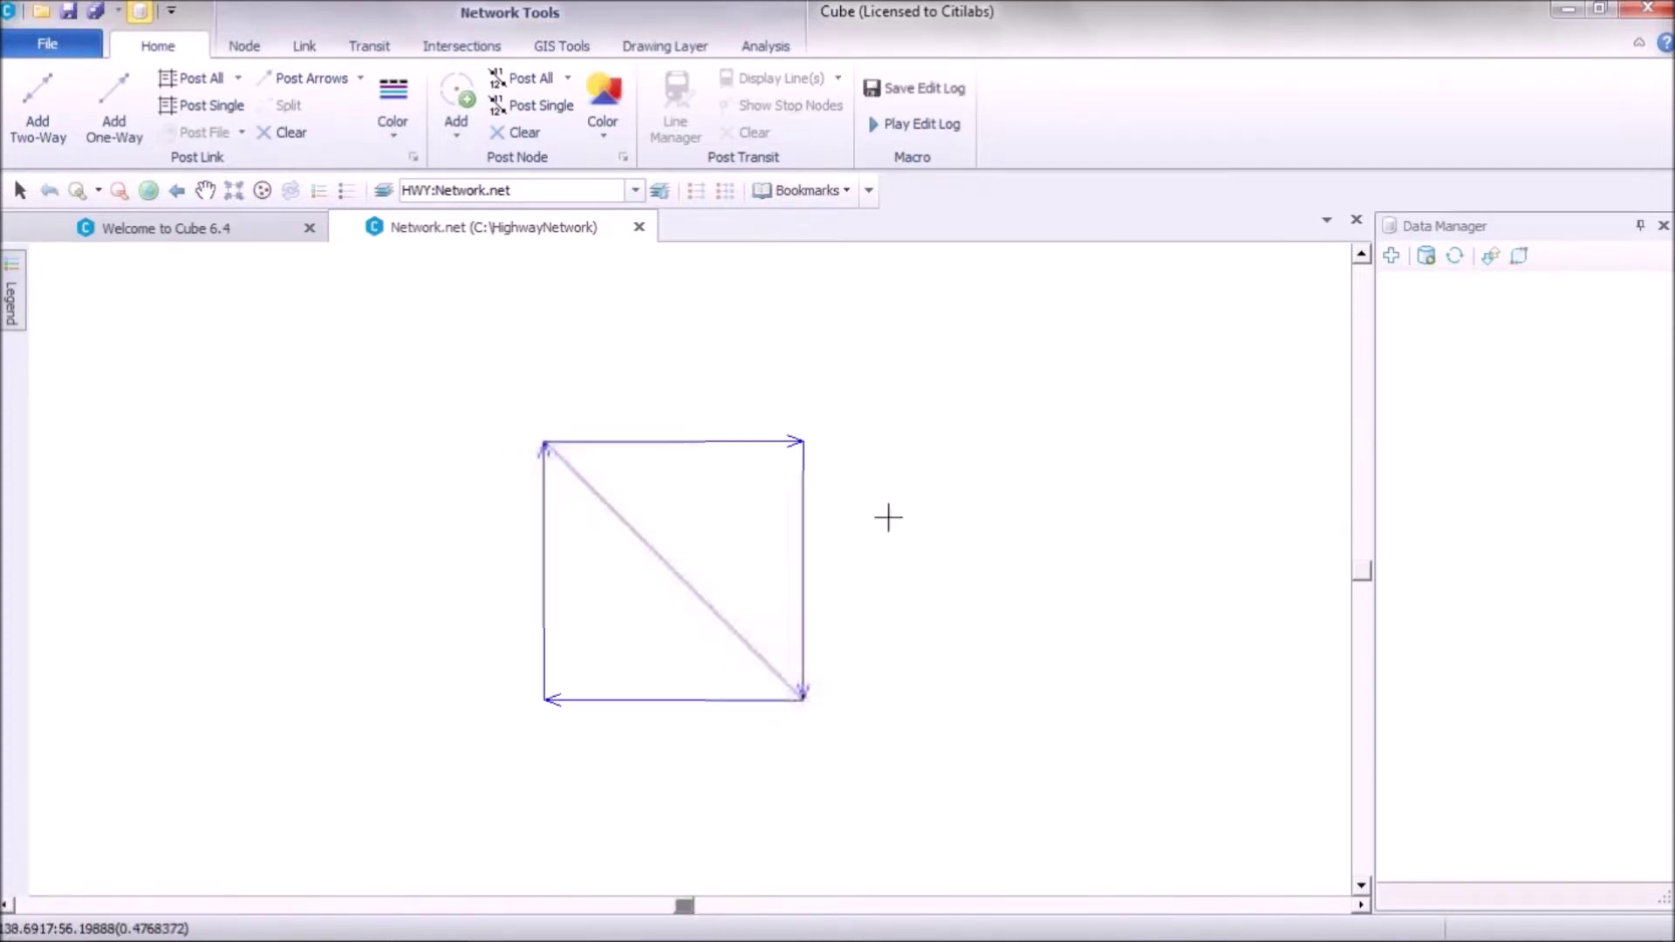
left_click(54, 129)
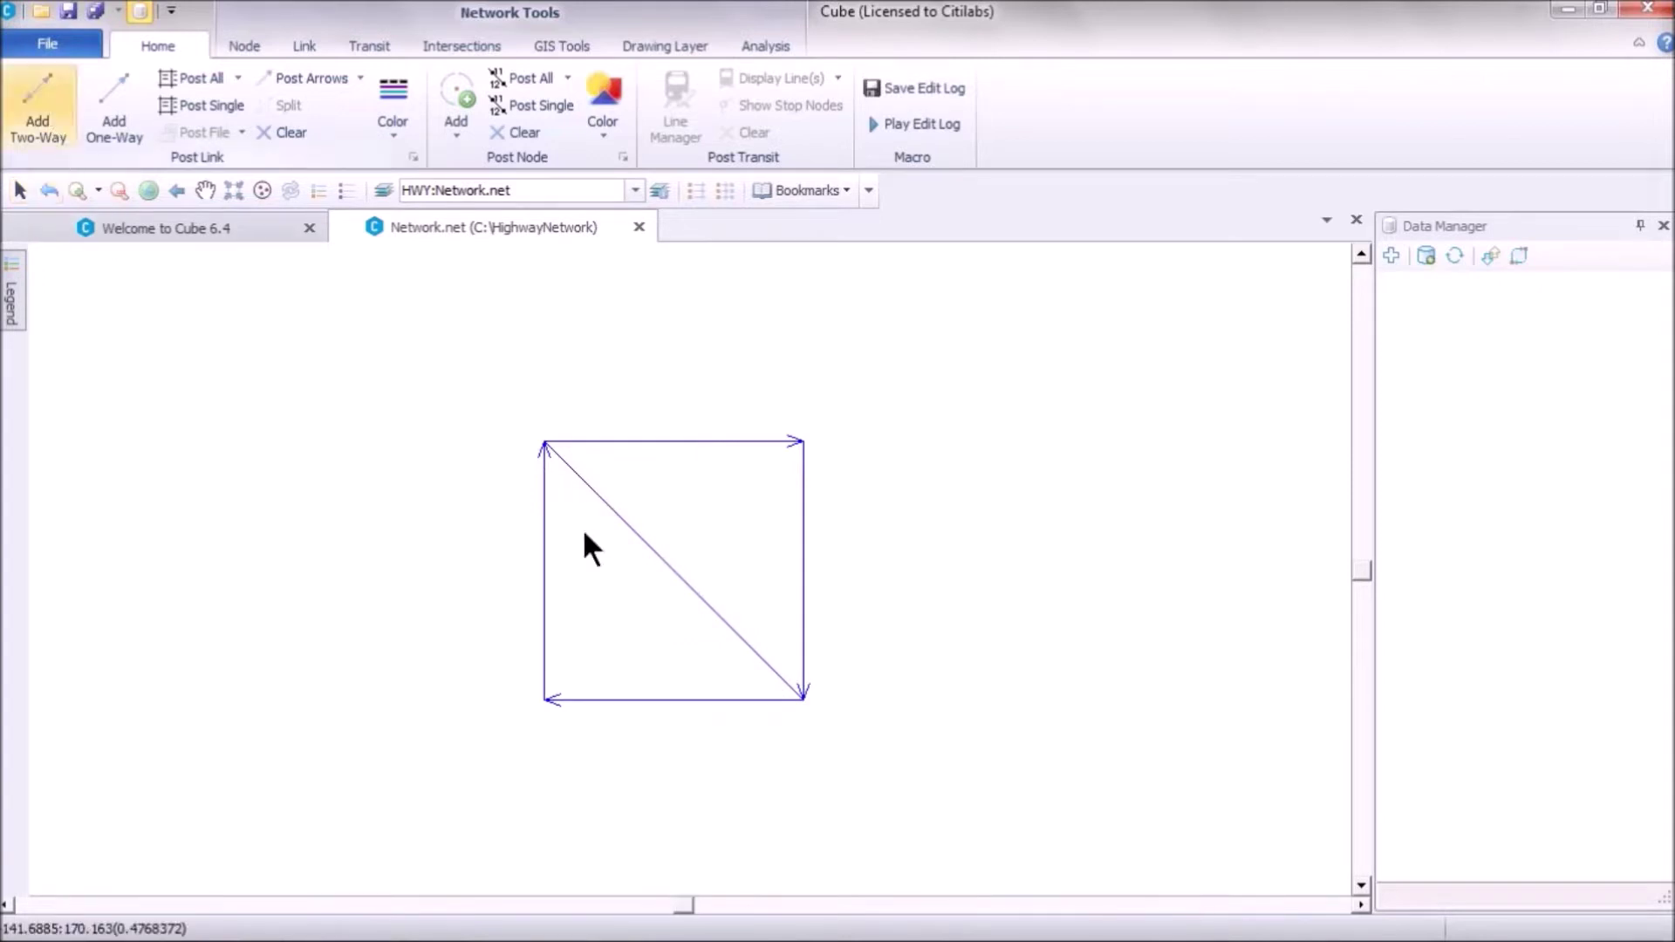
left_click(657, 567)
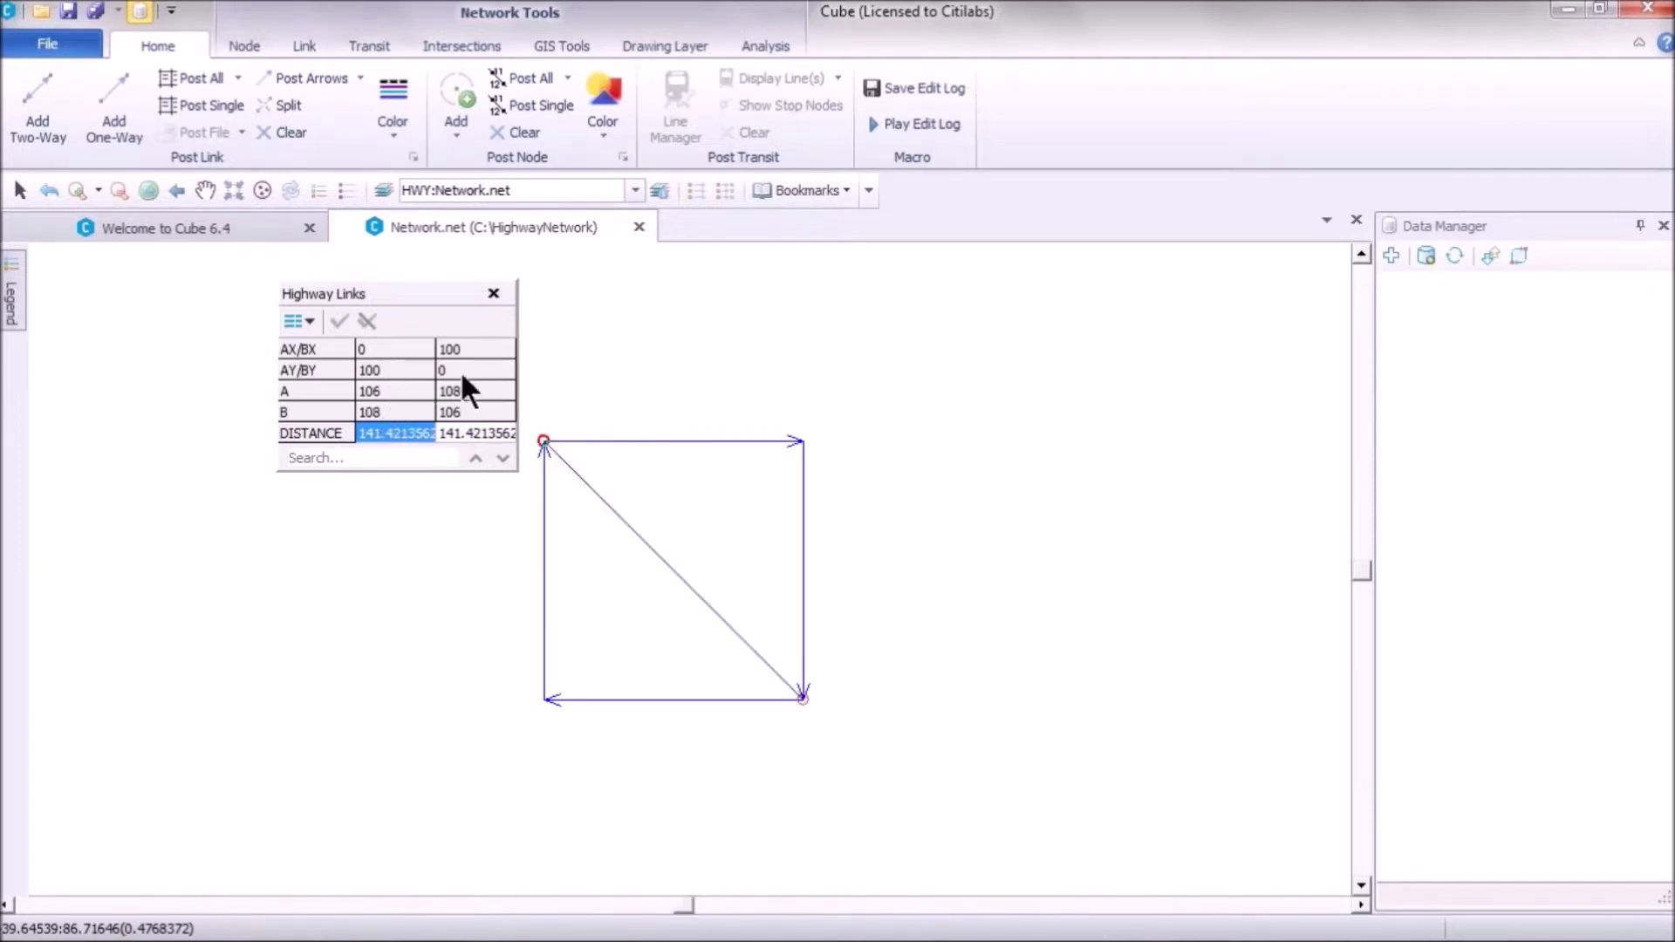
left_click(494, 293)
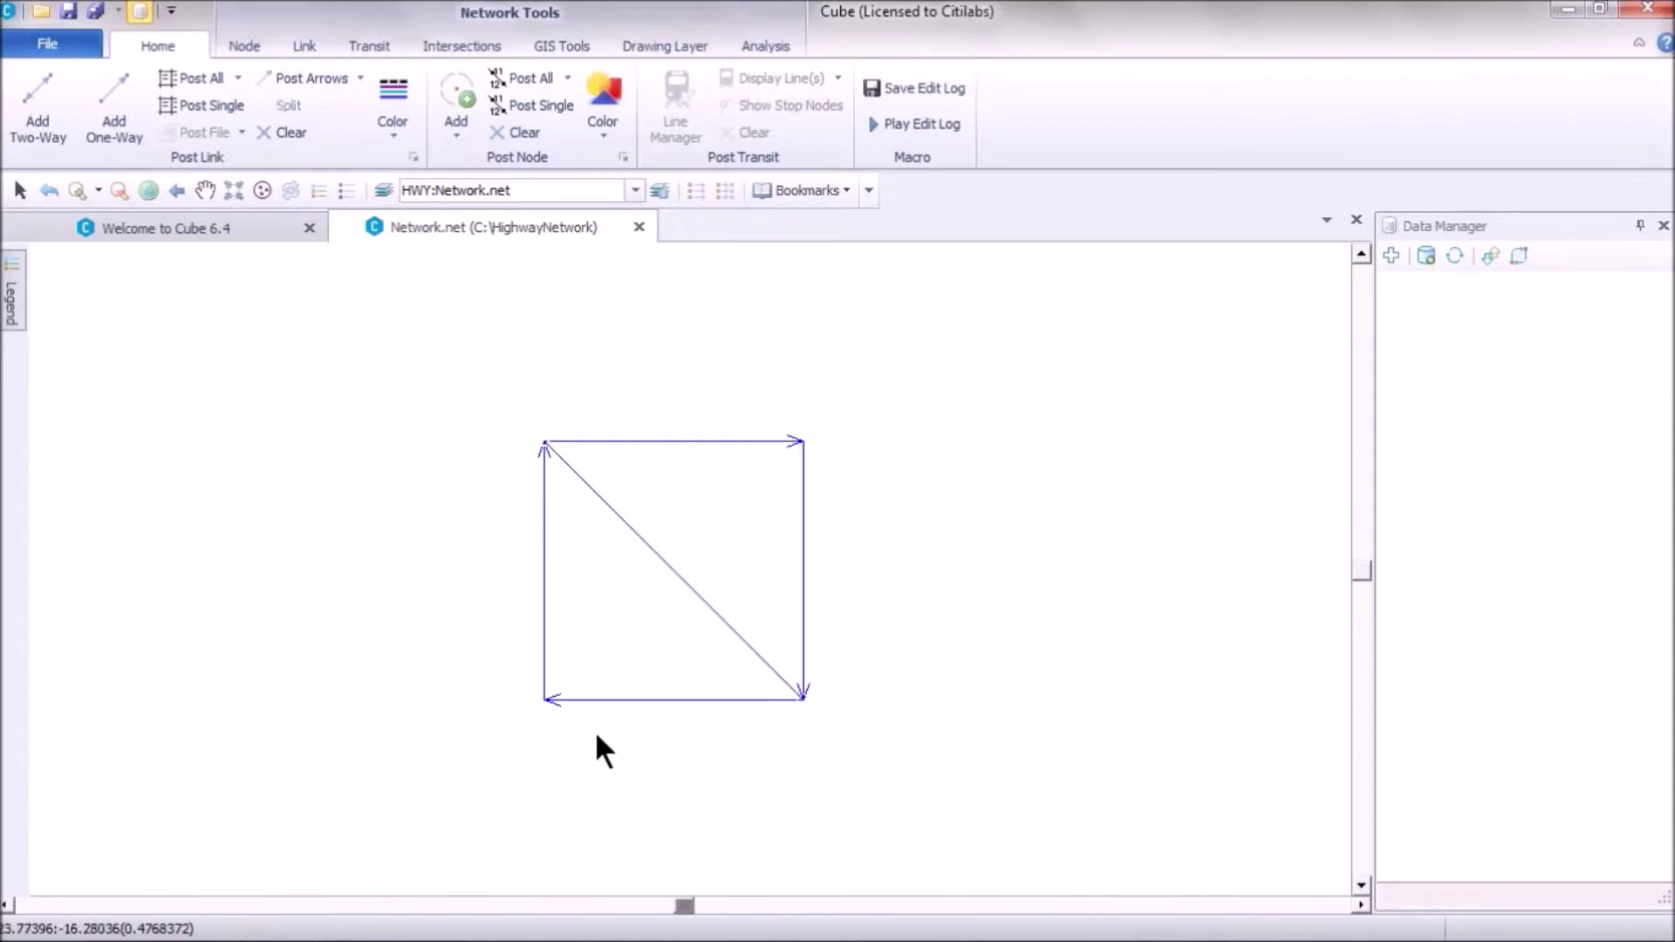
Post labels on all nodes using the N field so nodes 106–109 show their numbers
left_click(525, 77)
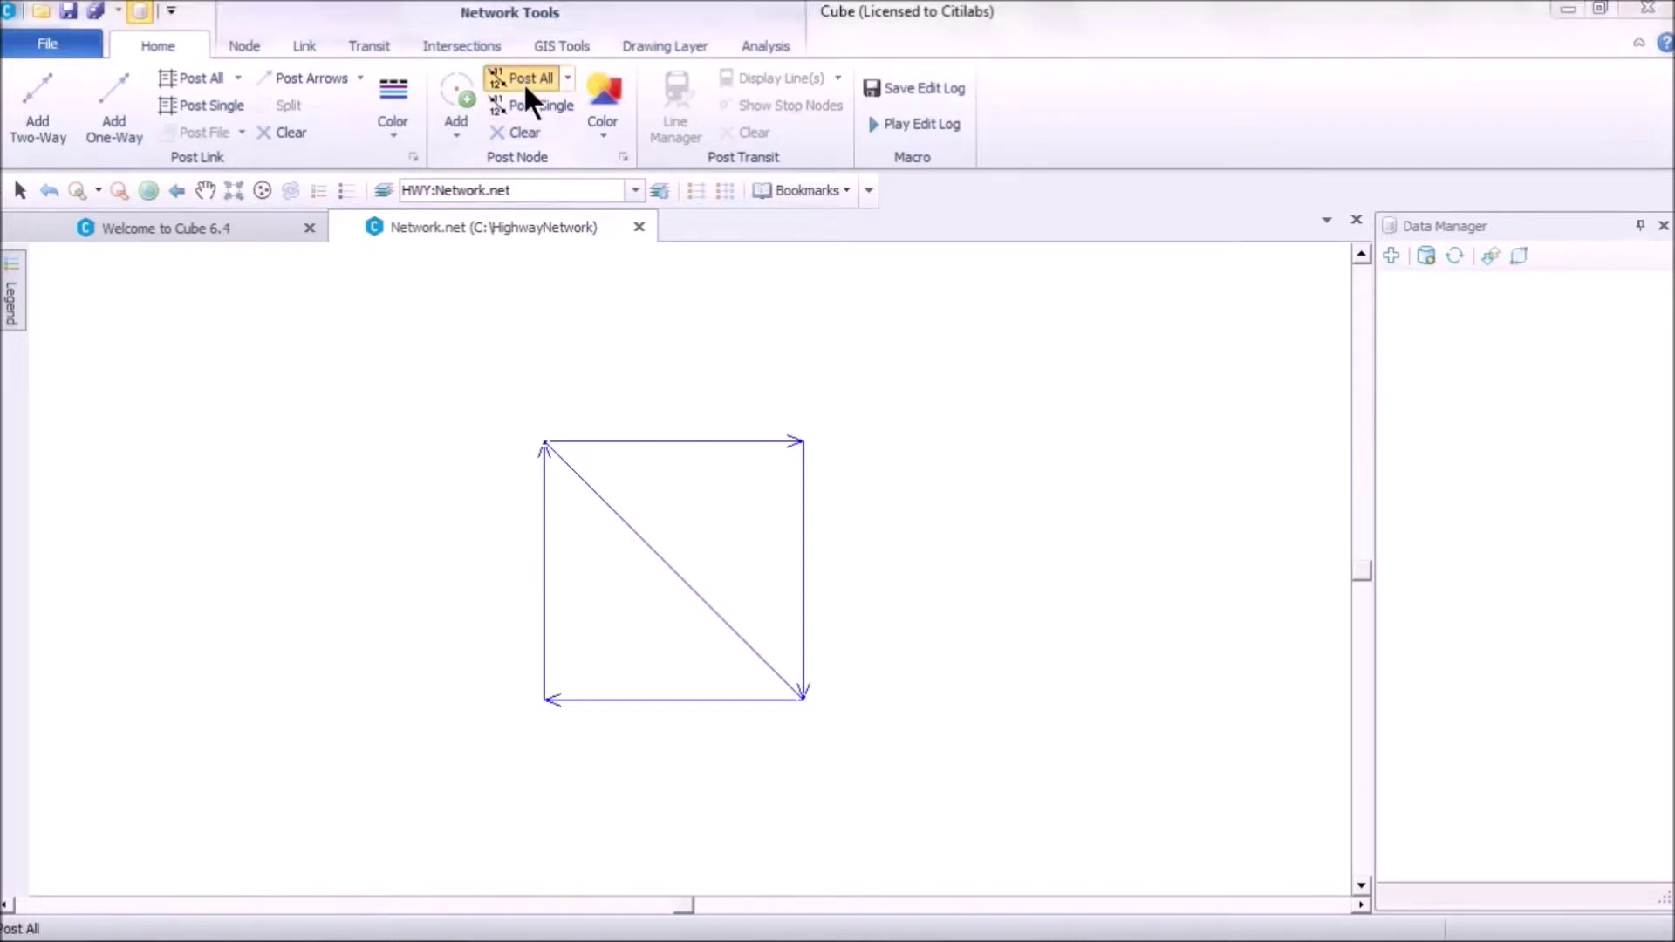
left_click(541, 439)
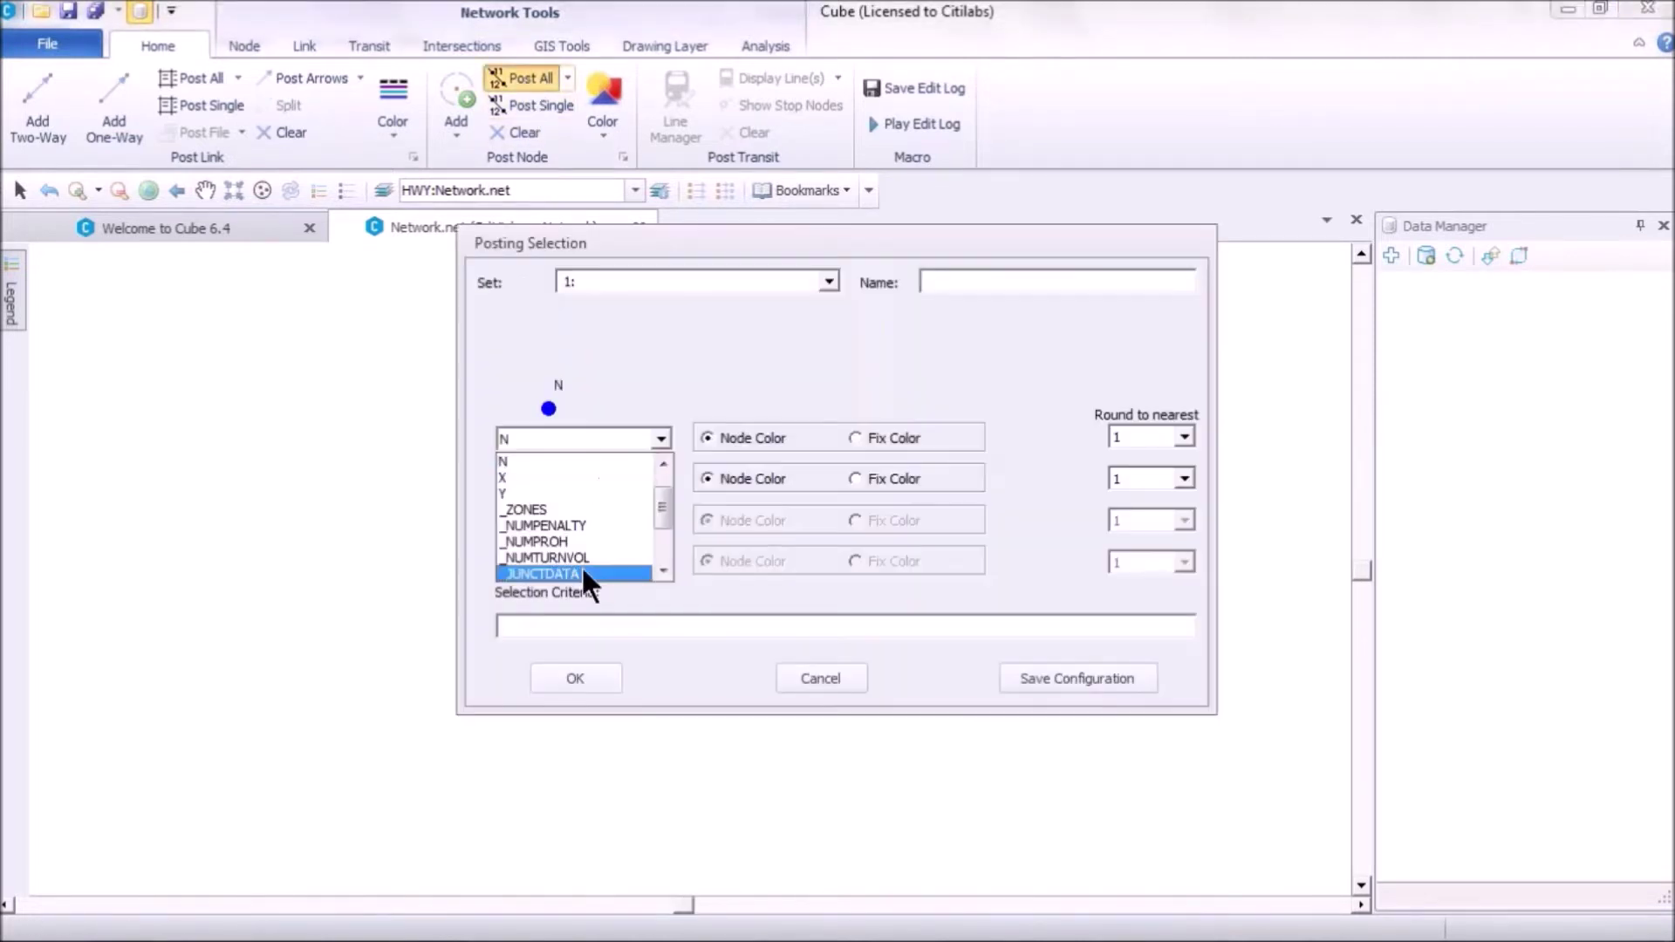
left_click(553, 459)
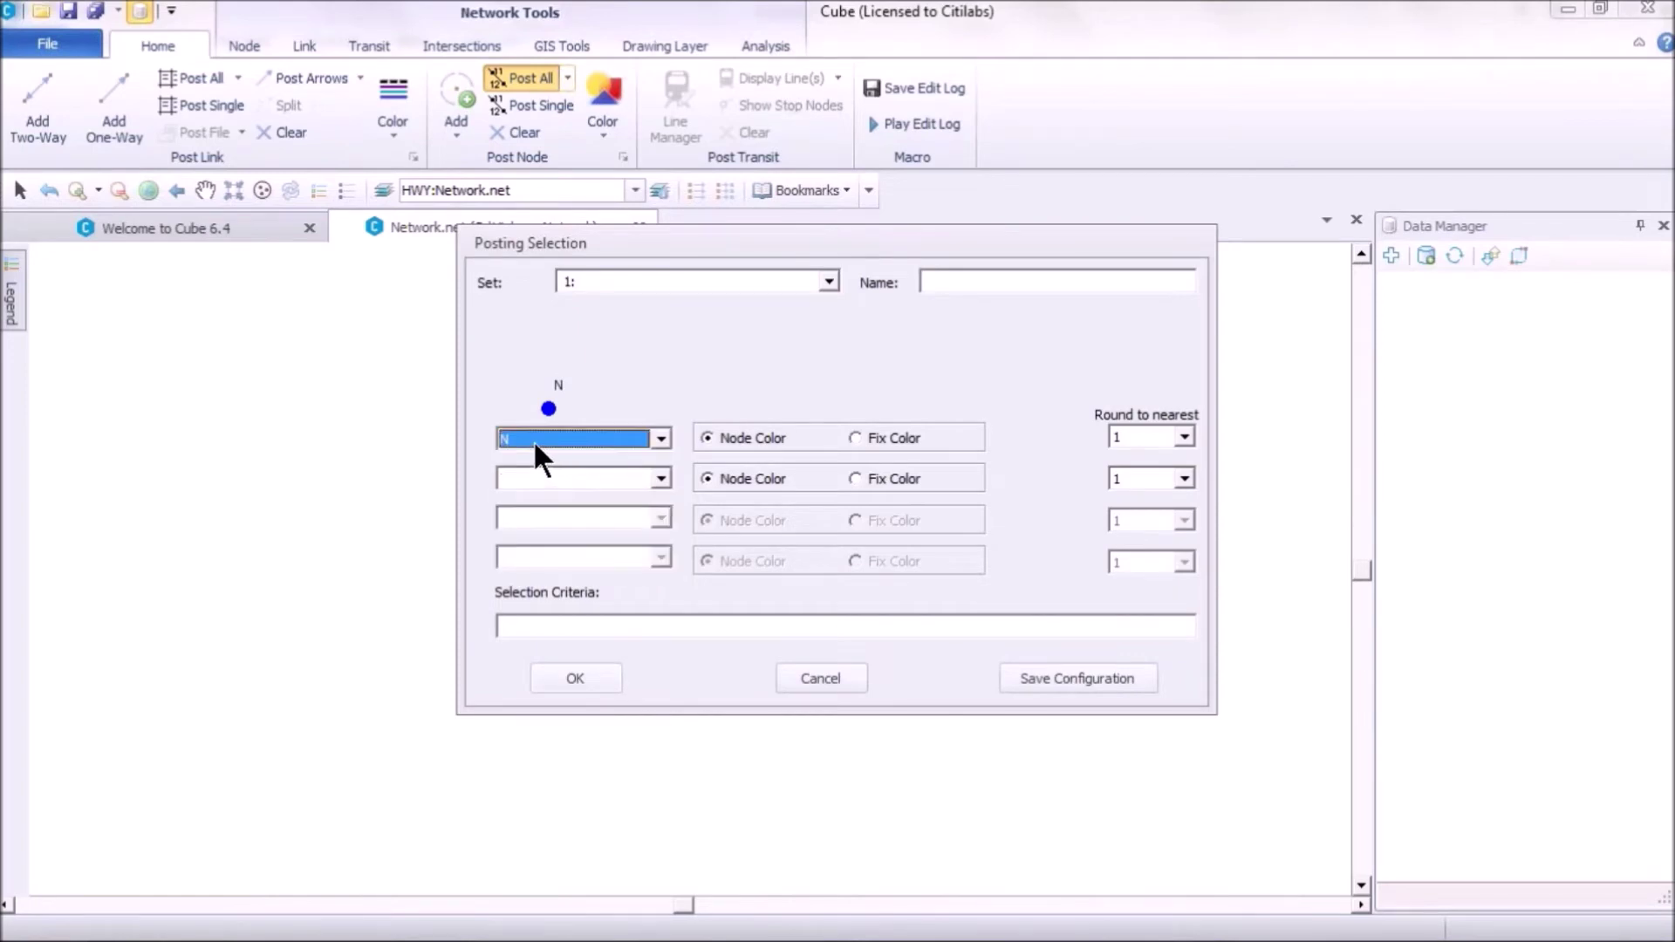
left_click(575, 673)
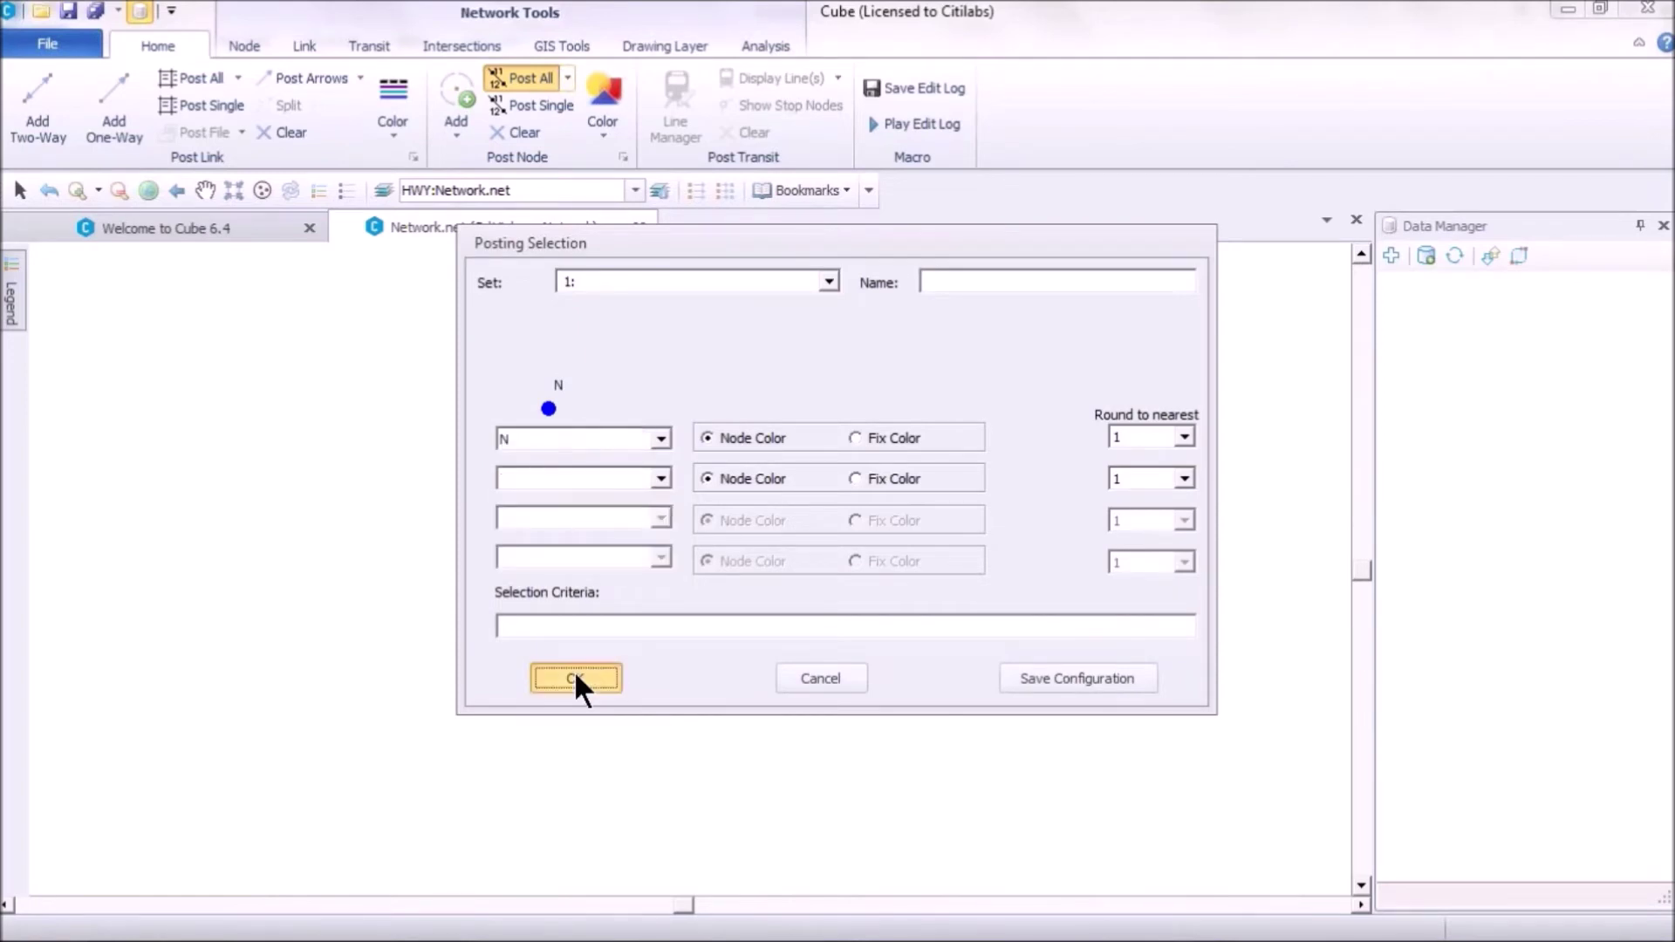
scroll(475, 611, "down", 1)
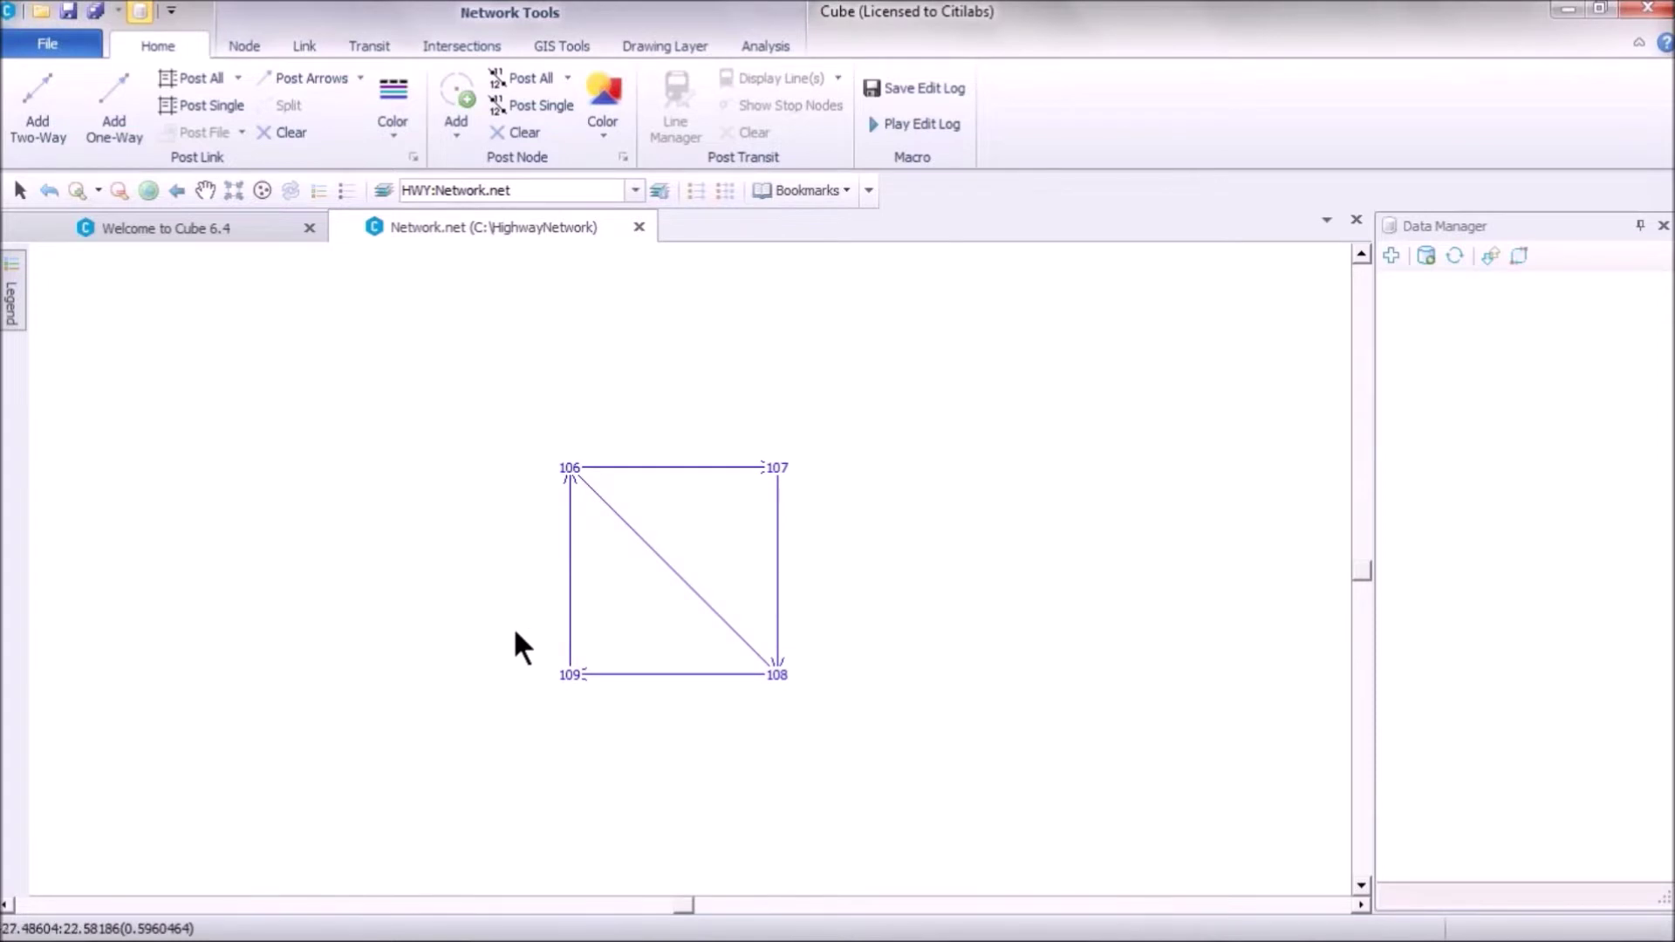
scroll(513, 628, "up", 3)
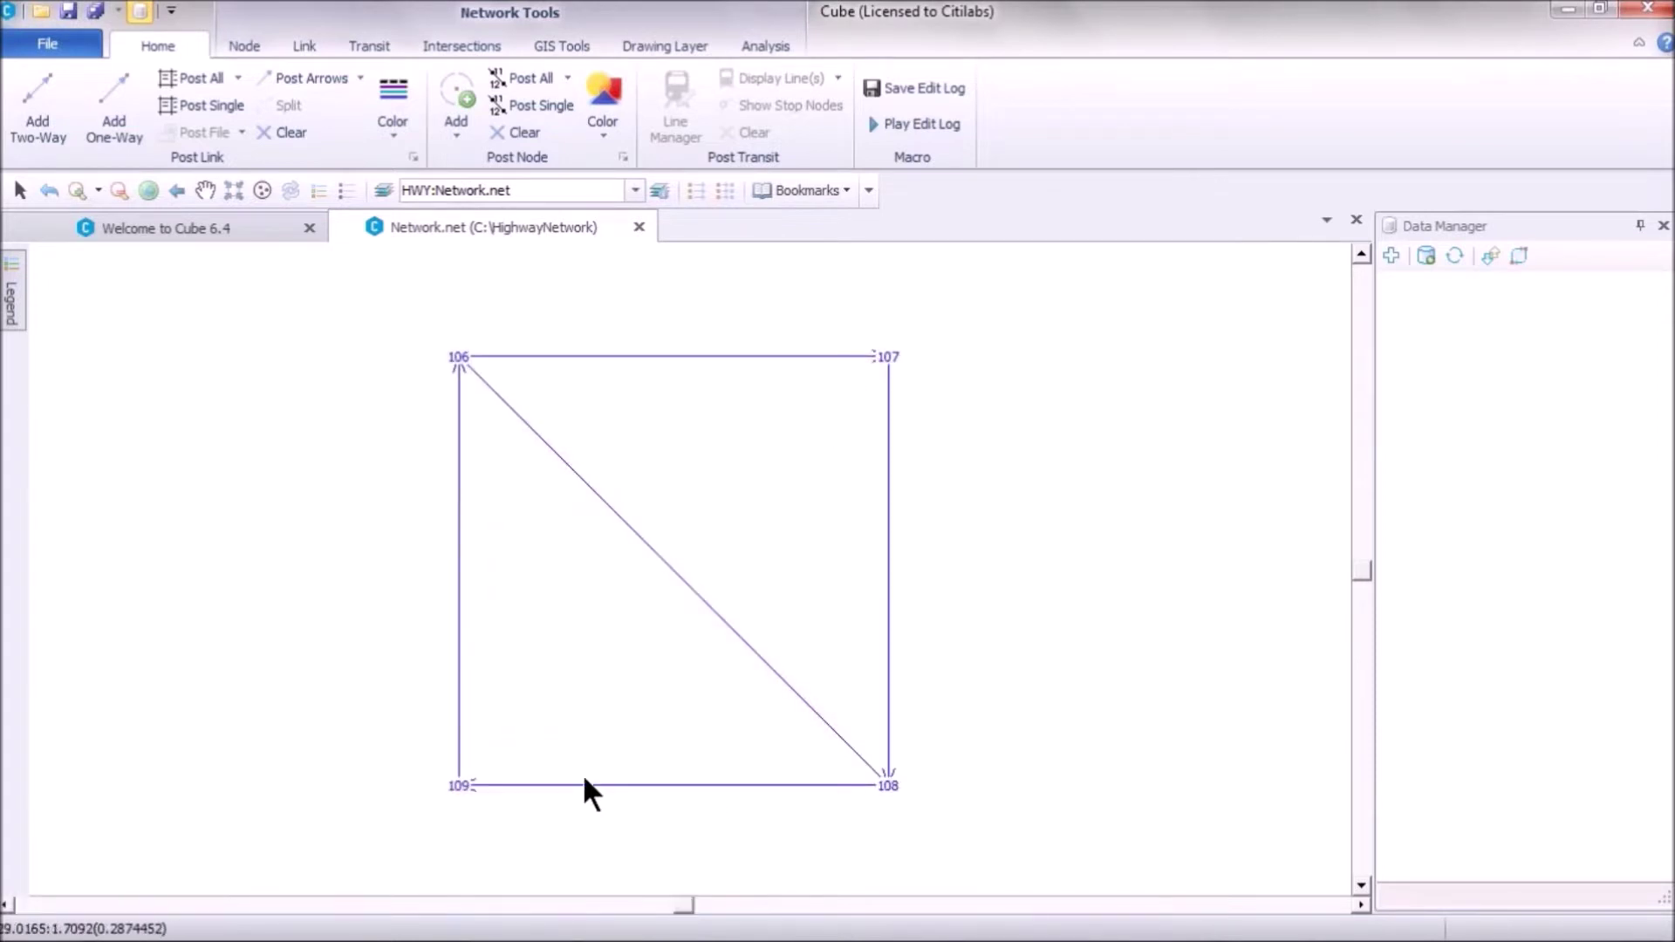
scroll(584, 773, "down", 1)
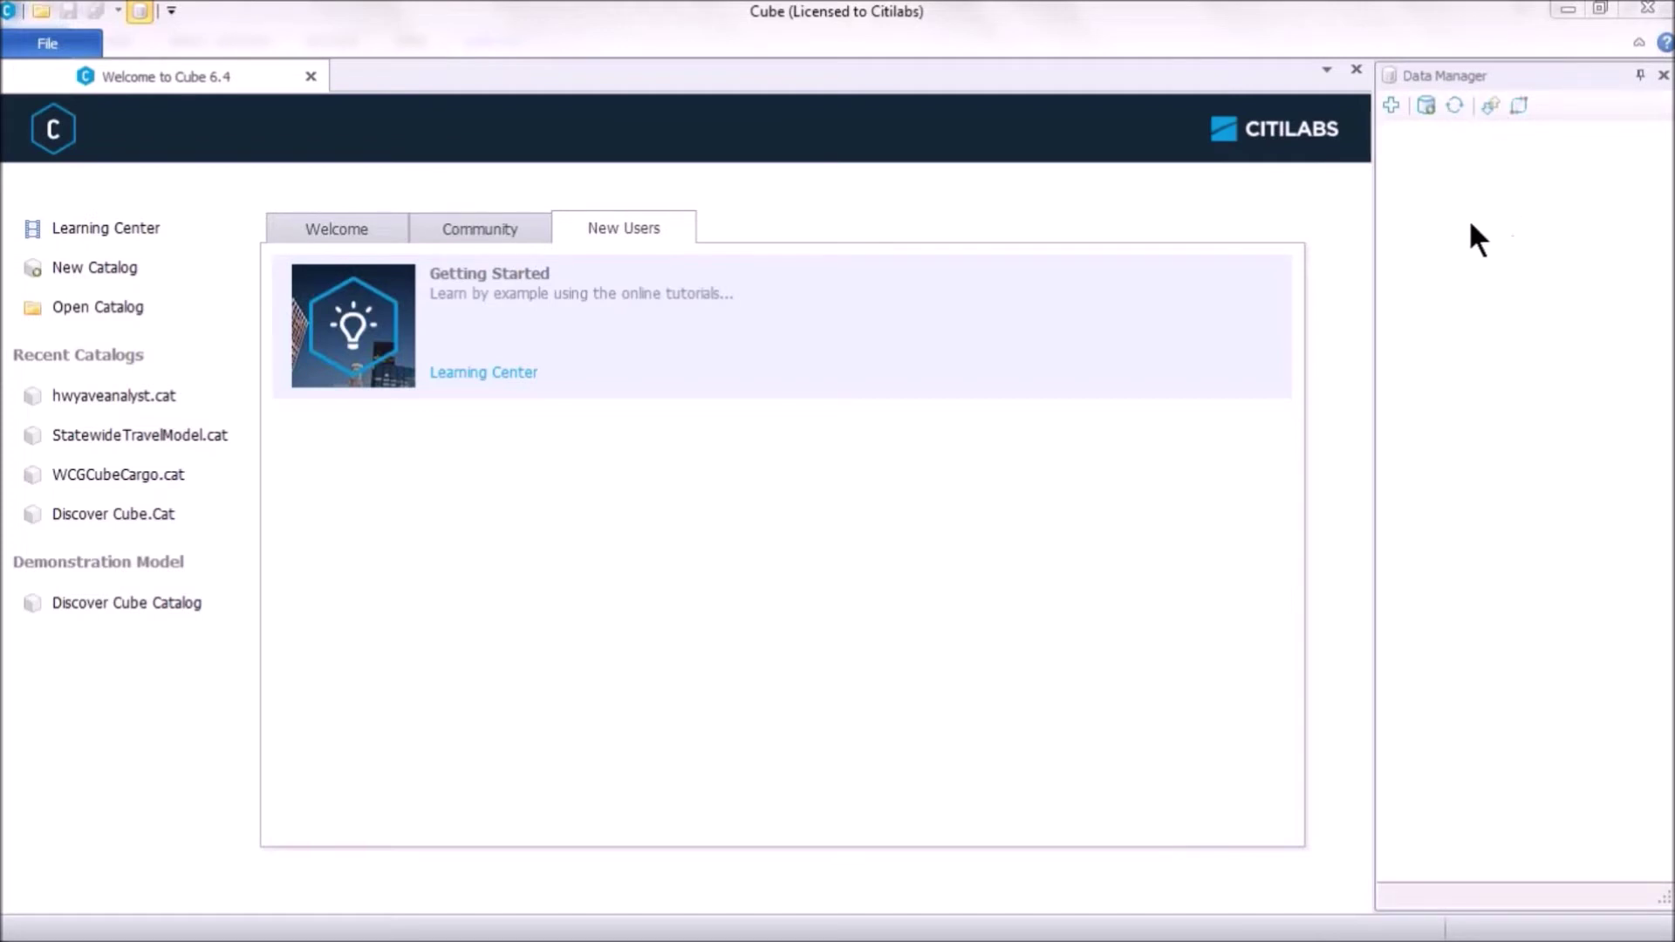
Launch Build Network from Shape from the Data Manager toolbar
left_click(1520, 103)
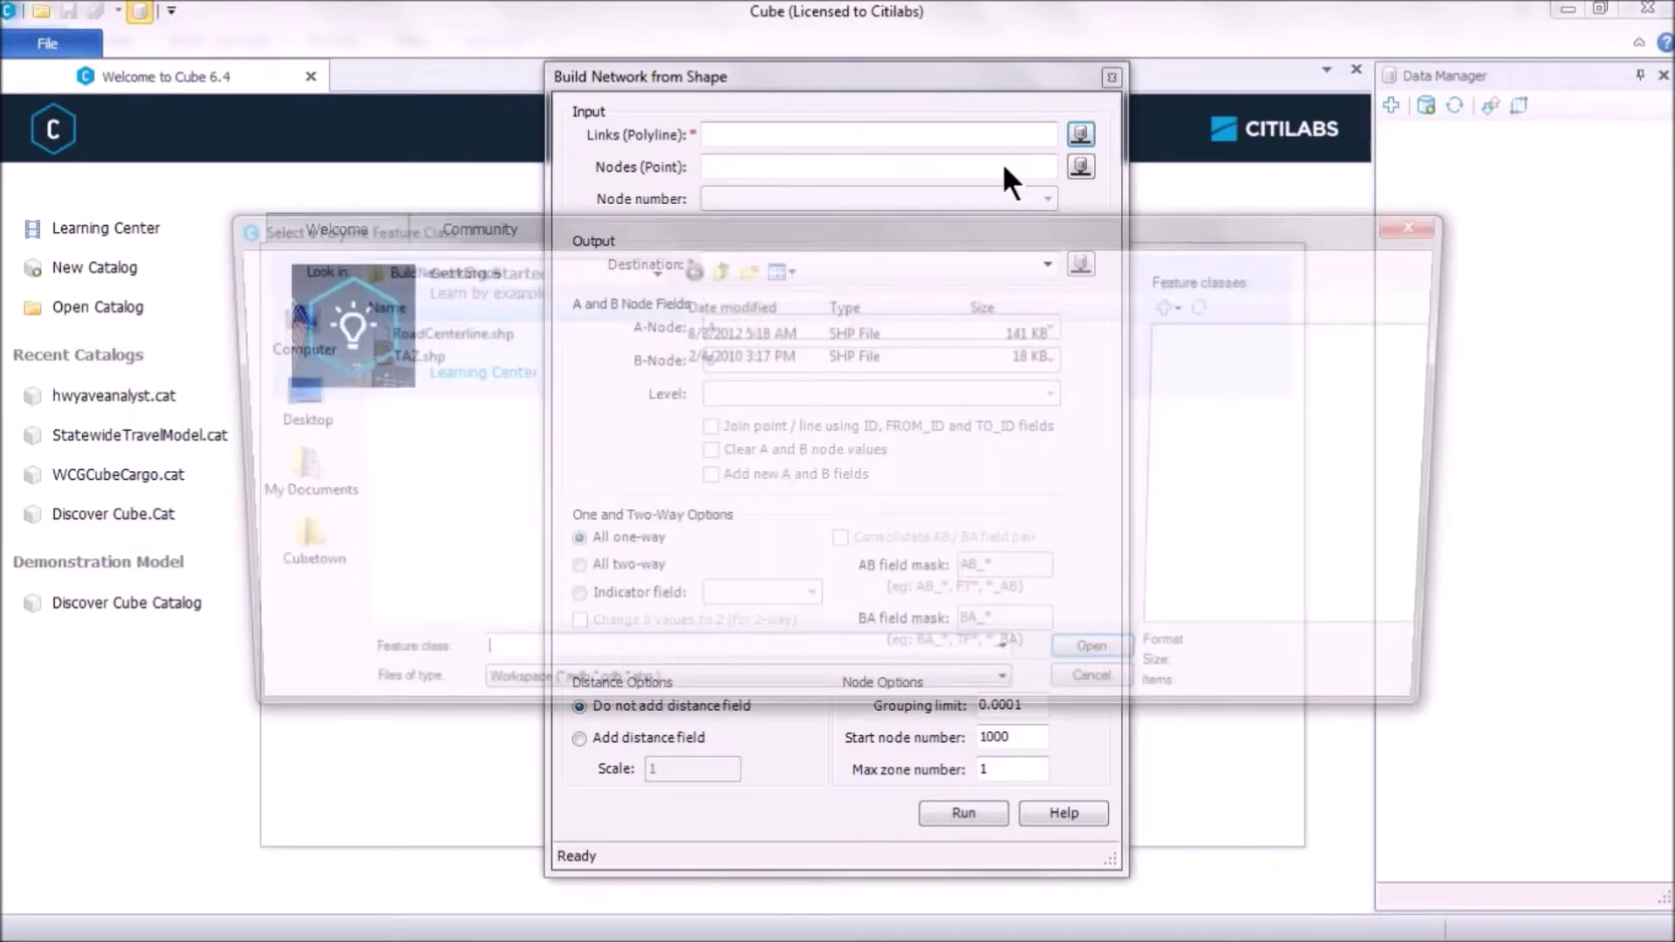
Choose RoadCenterline.shp as the Links input shapefile
left_click_drag(709, 229, 860, 210)
left_click(680, 307)
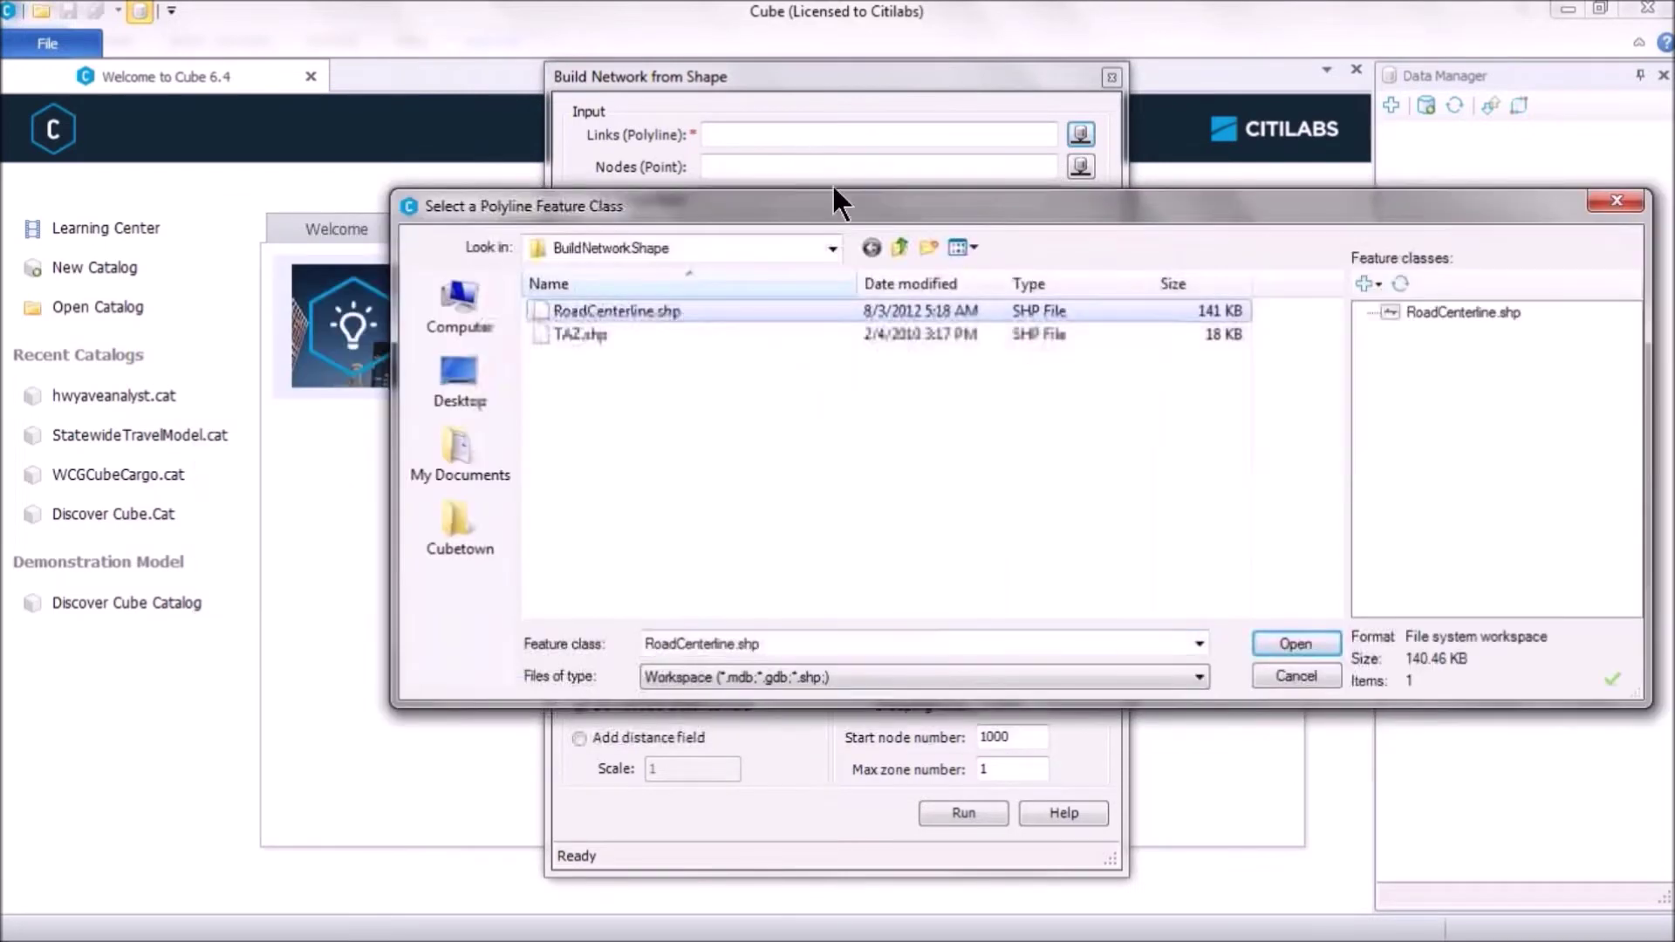
left_click(1295, 644)
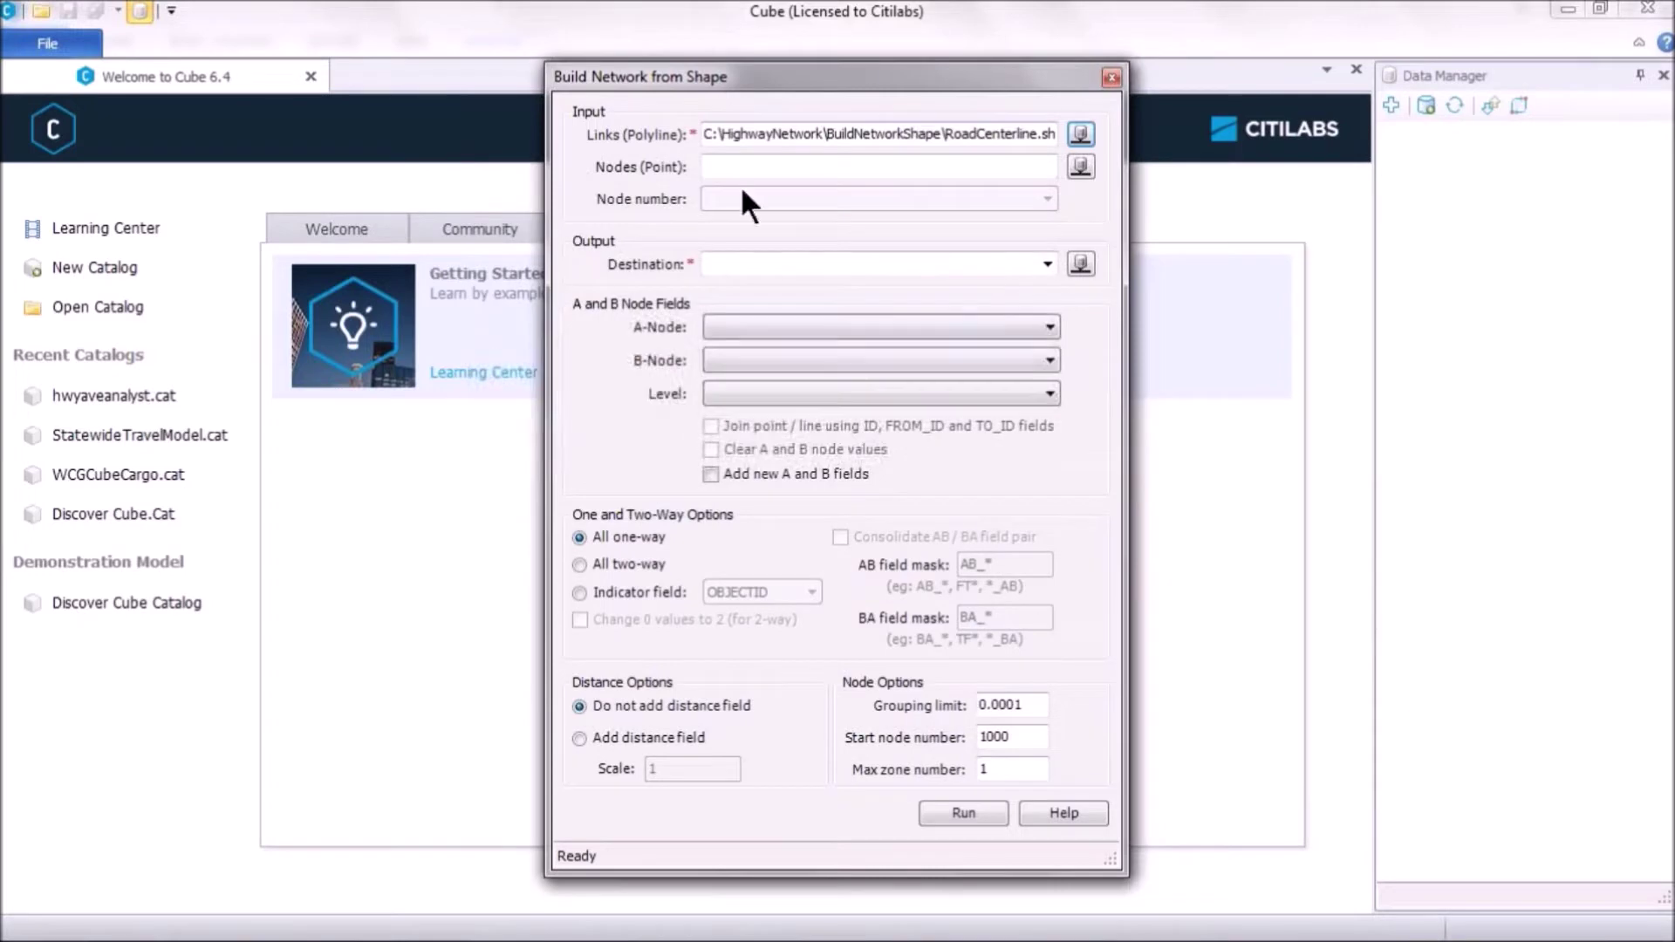
Set the destination to Network.net in the links folder and enable Add new A and B fields
left_click_drag(707, 133, 1056, 133)
key("ctrl+c")
left_click(722, 263)
key("ctrl+v")
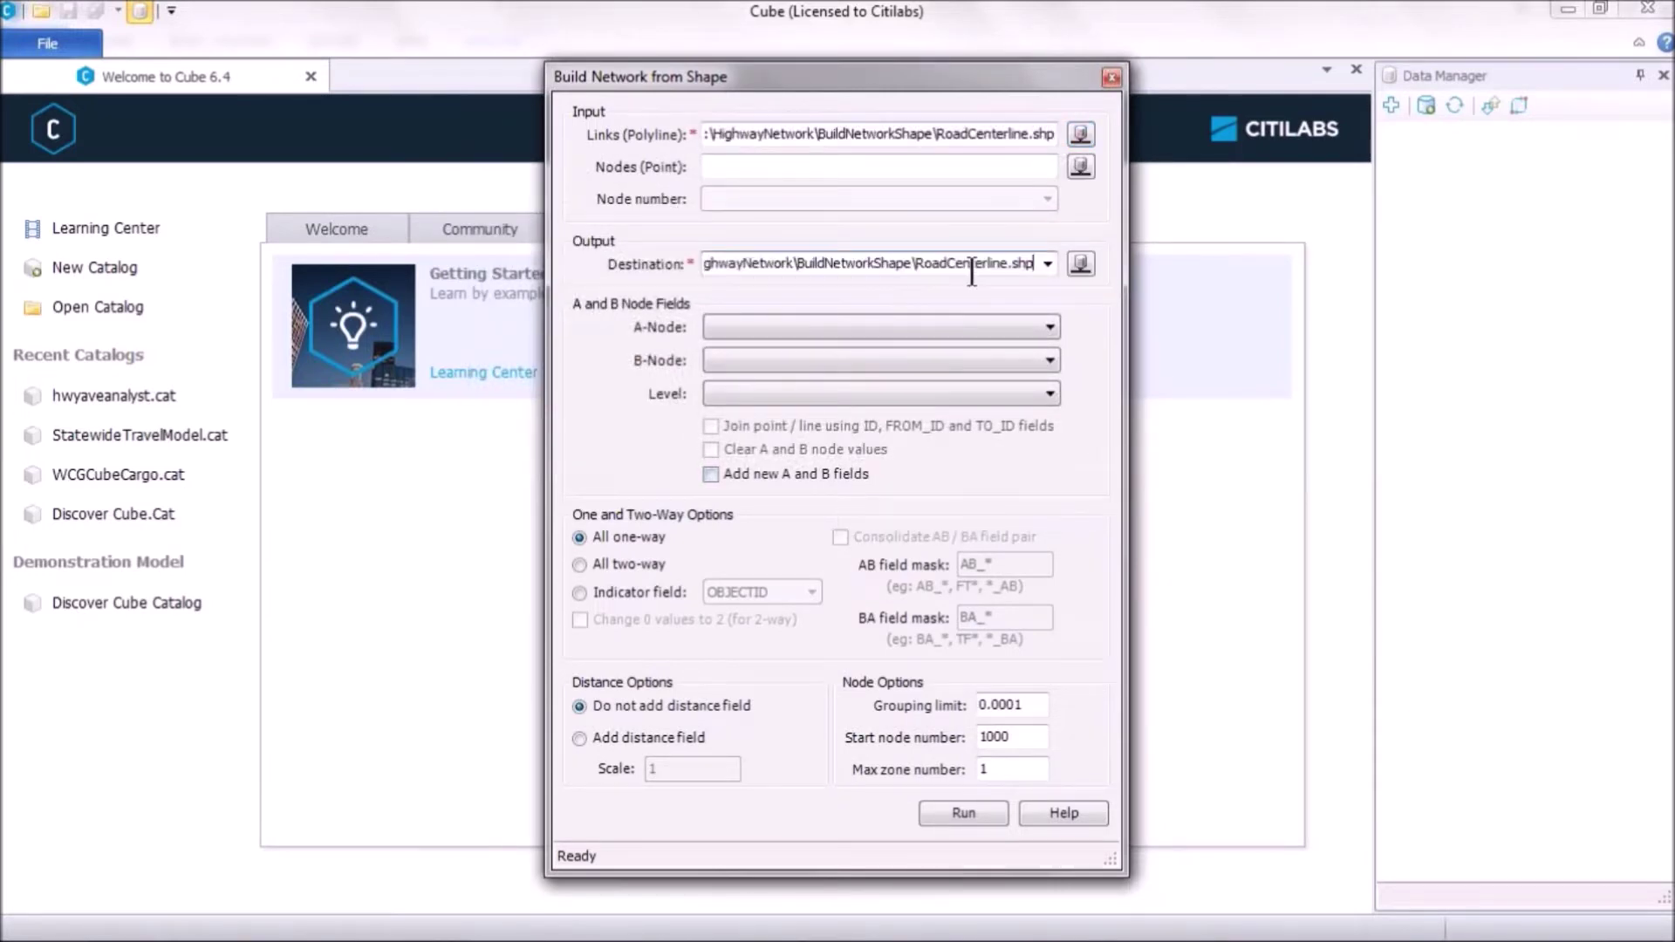
left_click_drag(1034, 263, 916, 263)
type("Network.net")
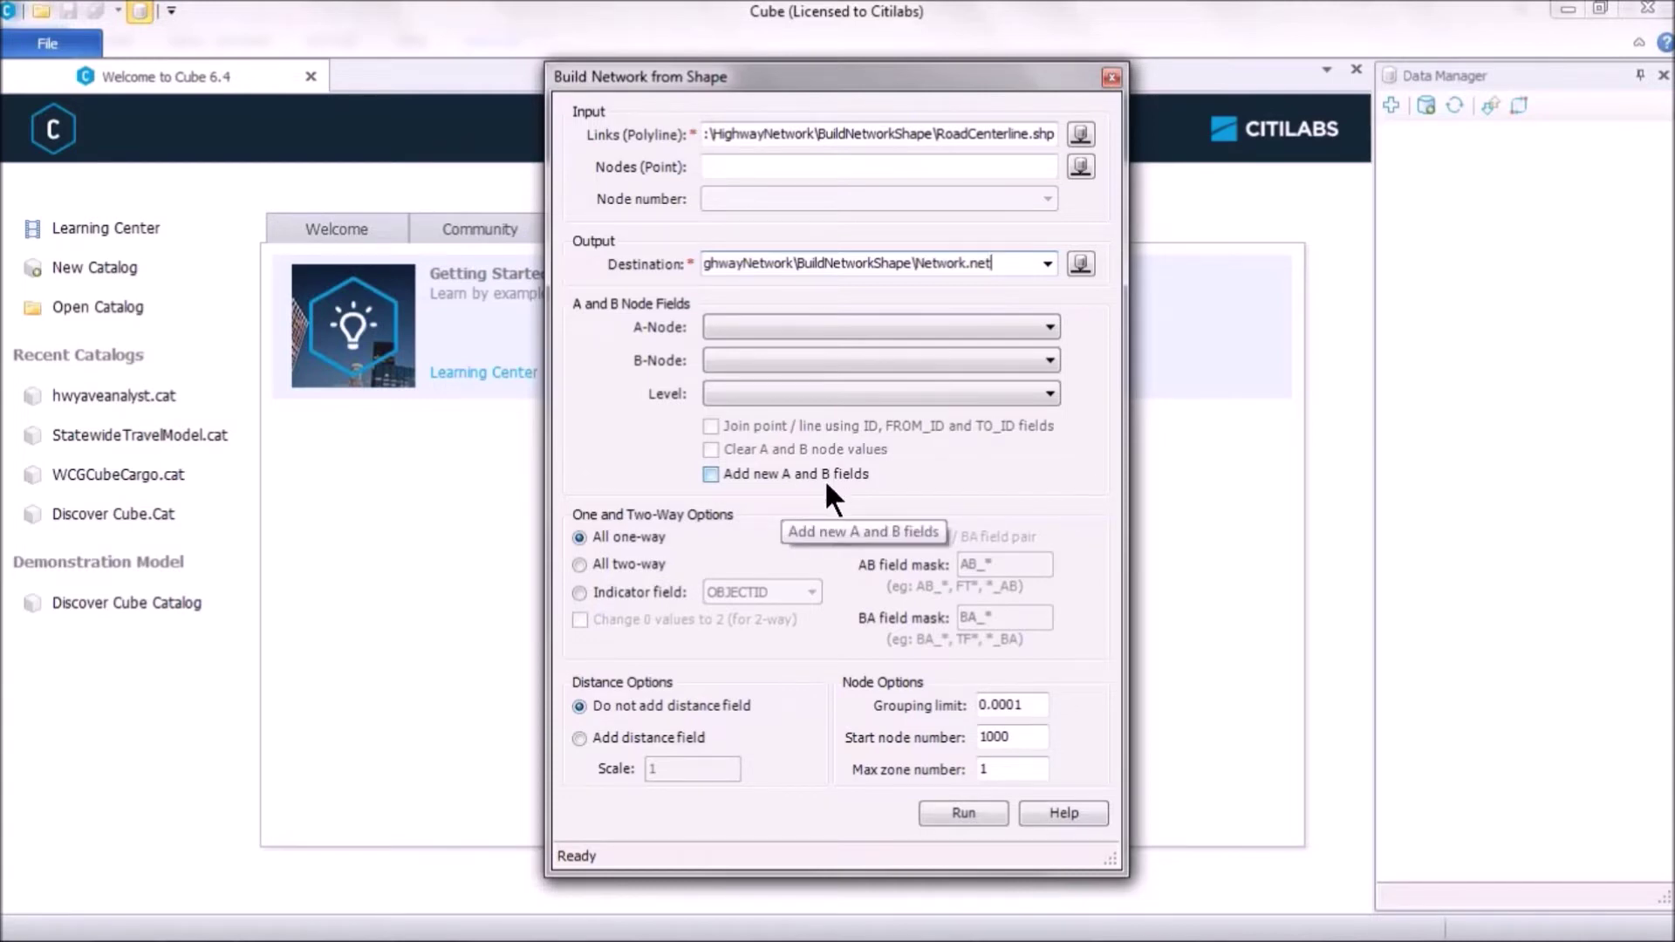
left_click(741, 474)
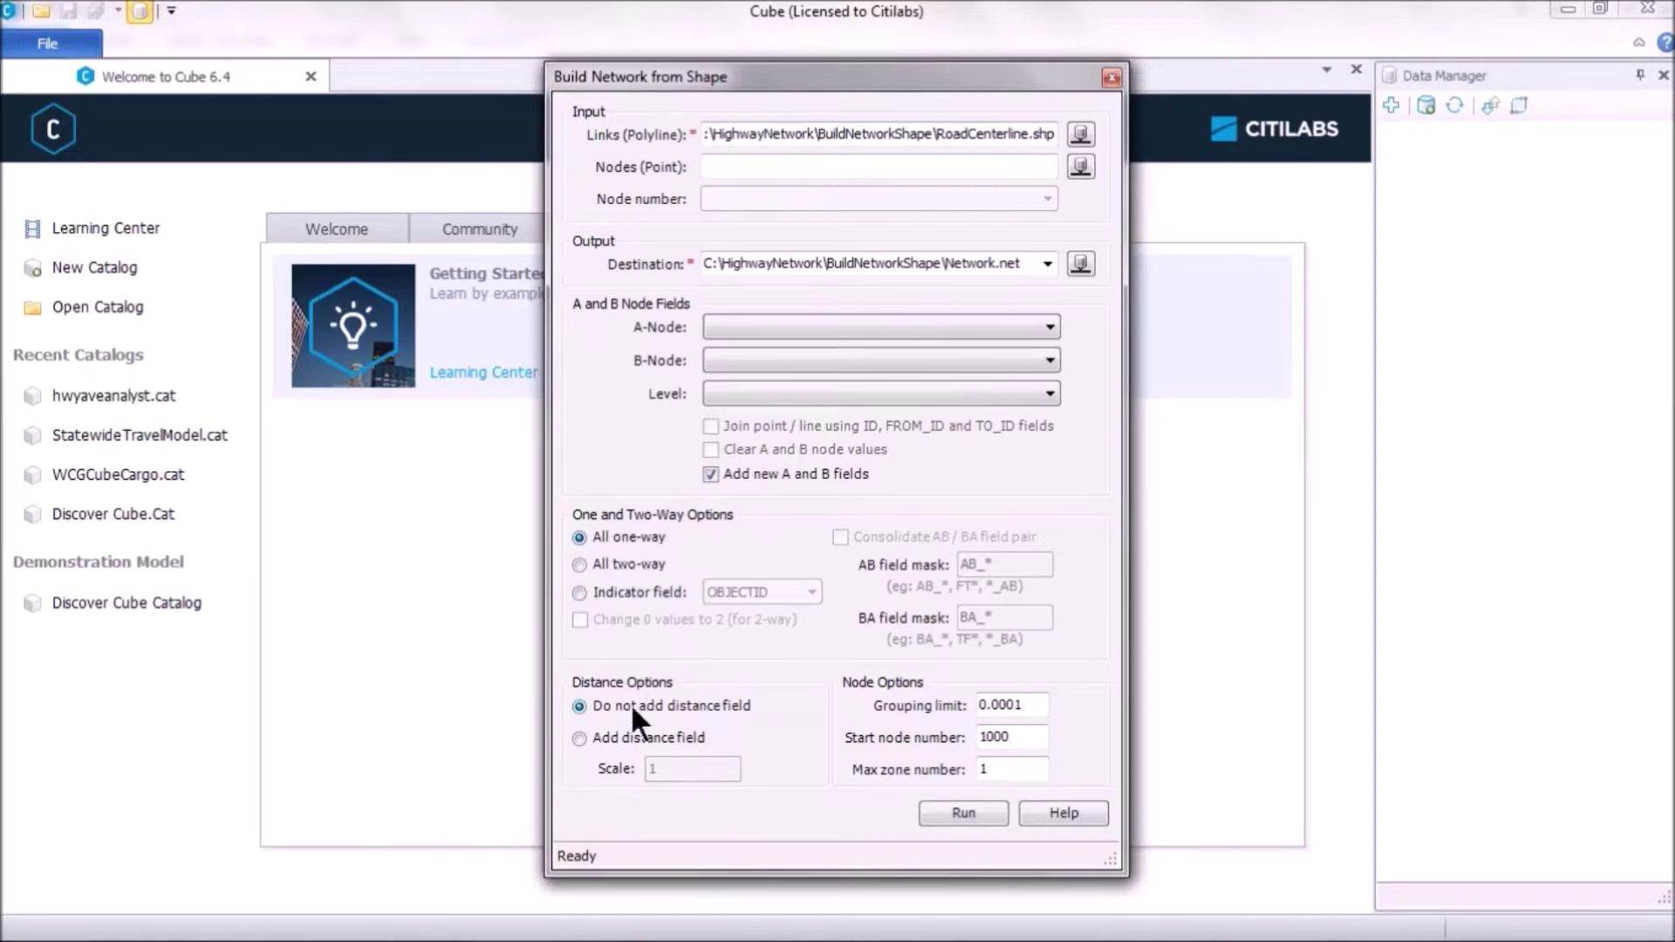
Add a distance field, set max zone number to 25, run the build and acknowledge completion
left_click(671, 737)
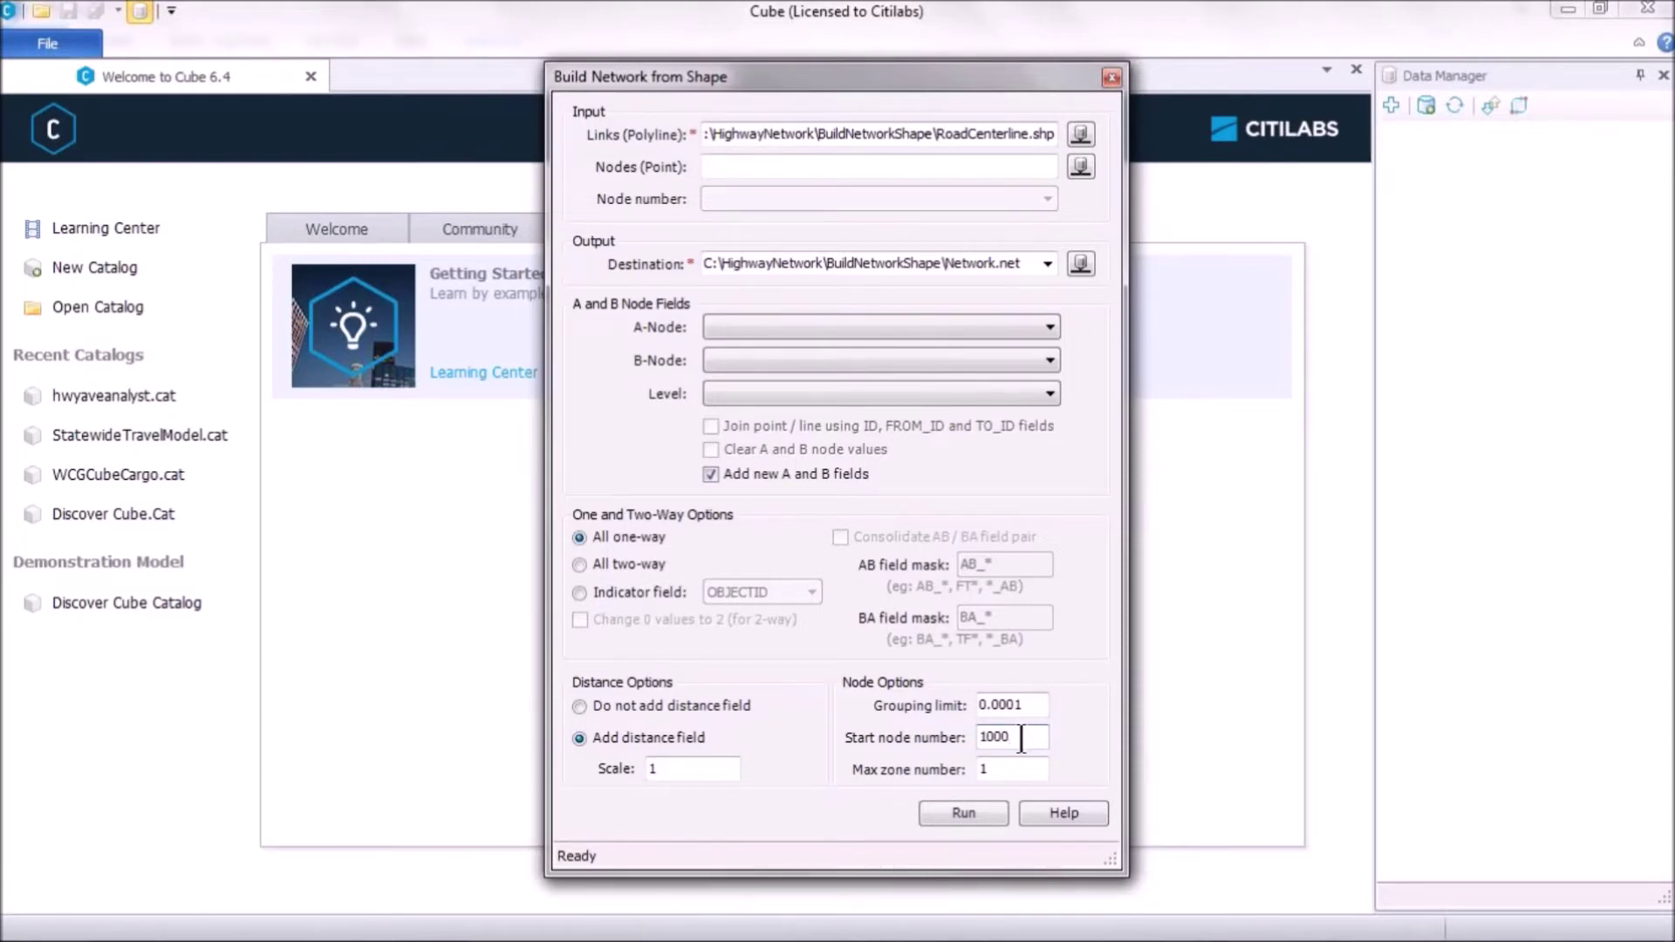
left_click_drag(1021, 738, 975, 769)
left_click(967, 807)
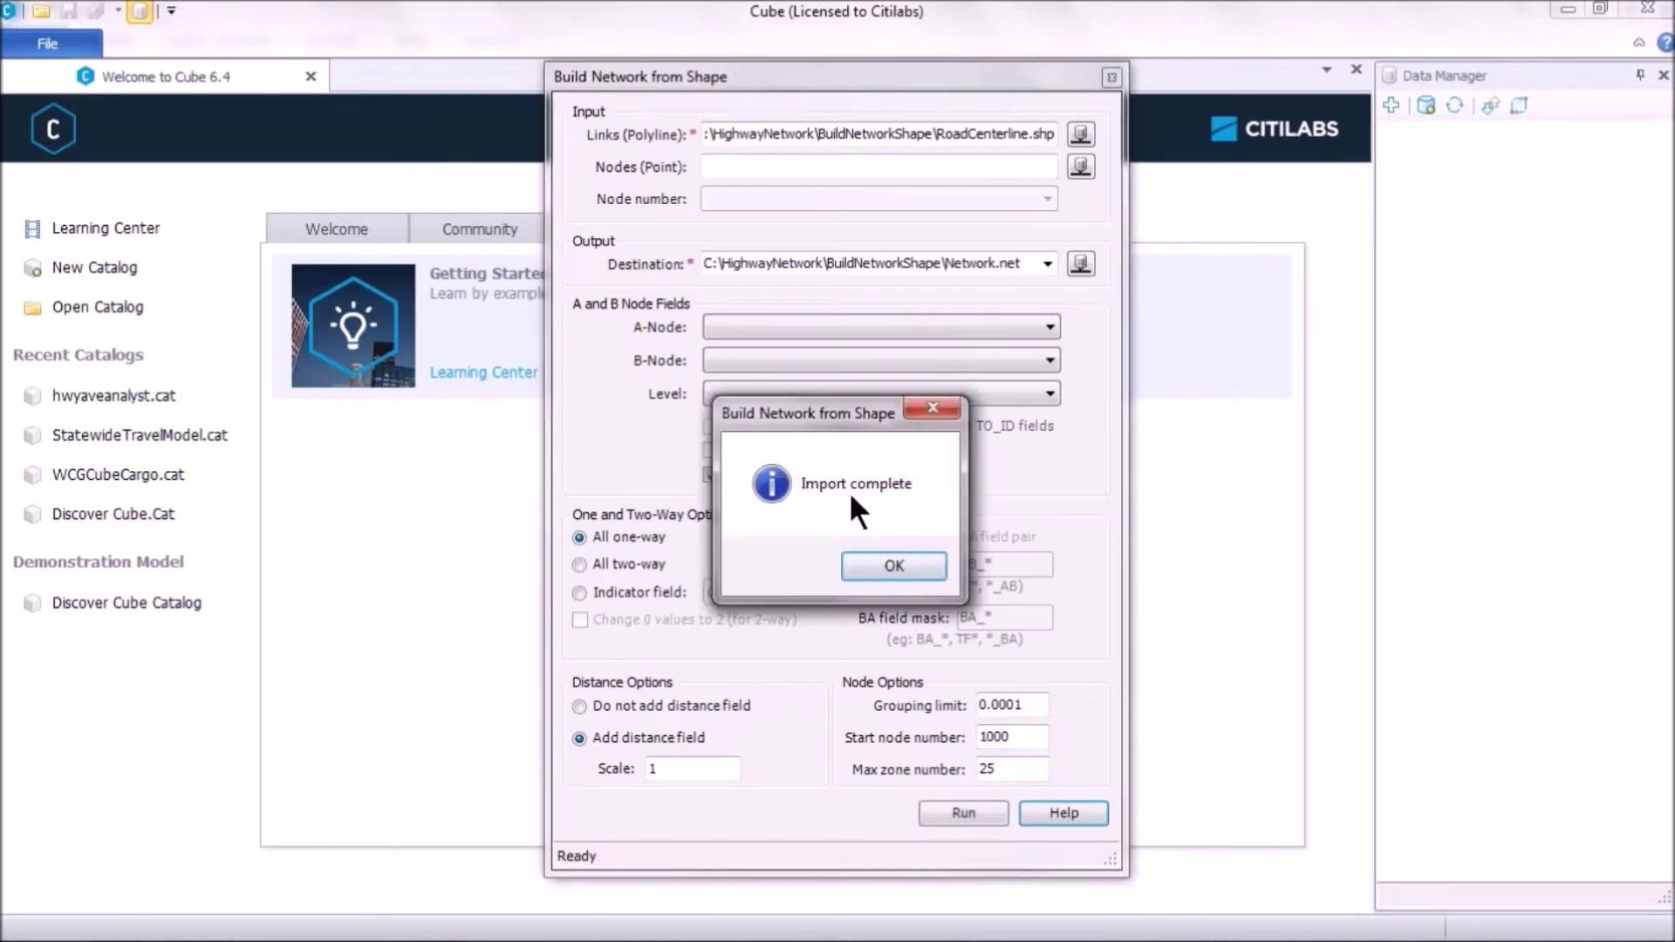
left_click(900, 565)
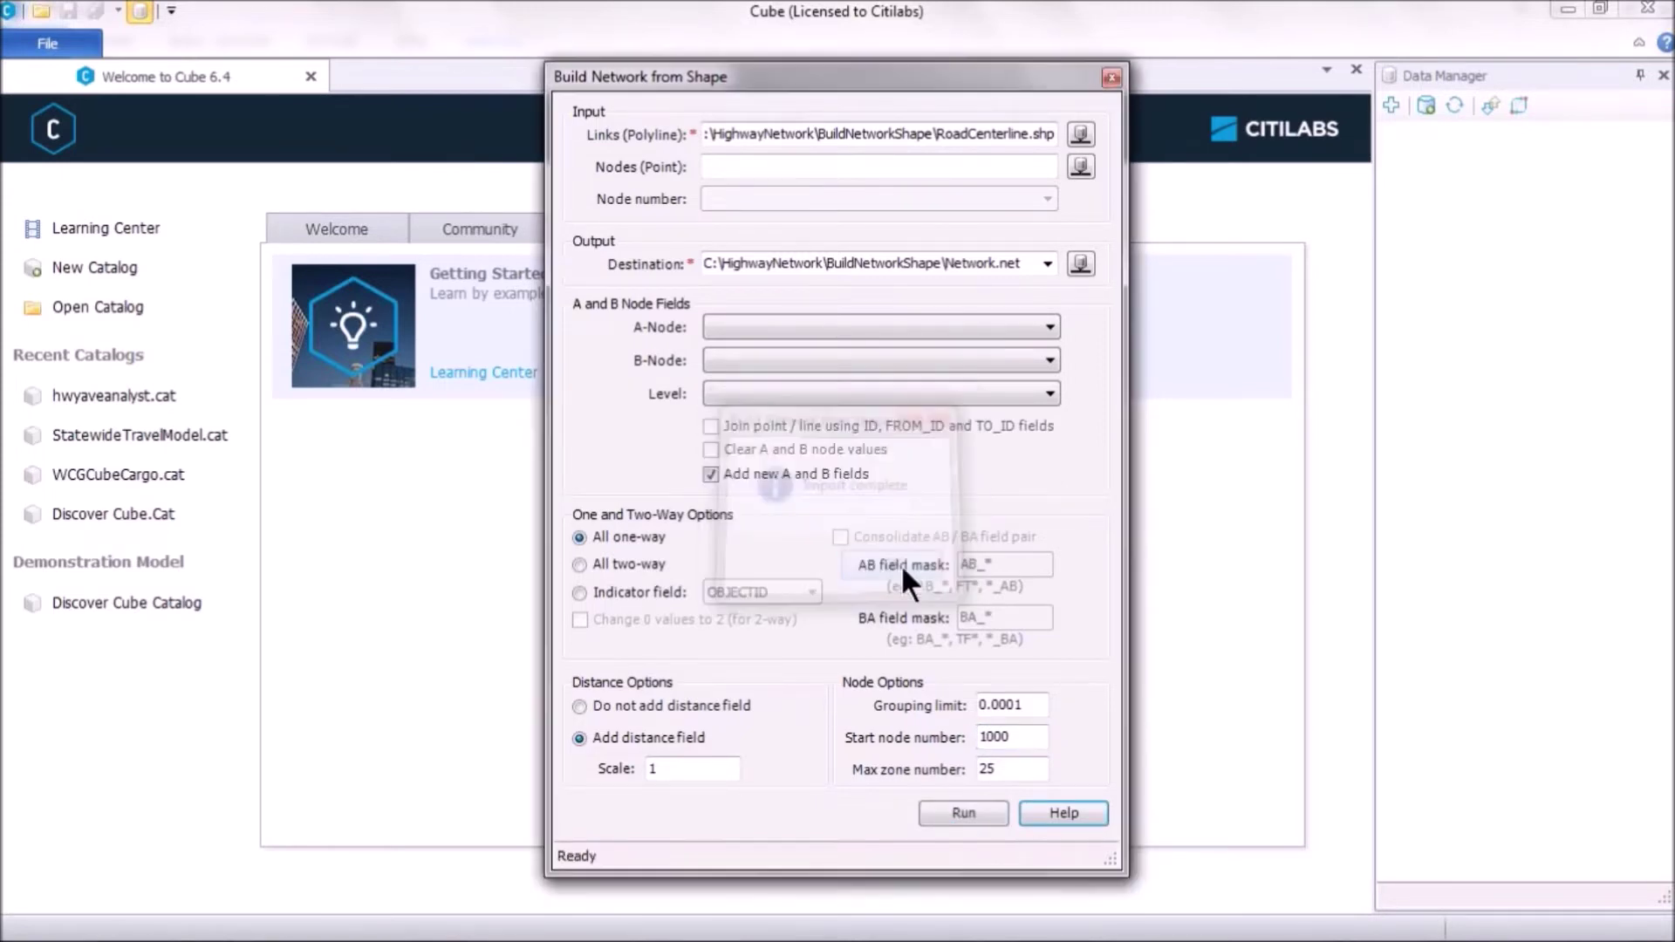
Open BuildNetworkShape\Network.net and zoom into the freeway interchange
left_click(1111, 79)
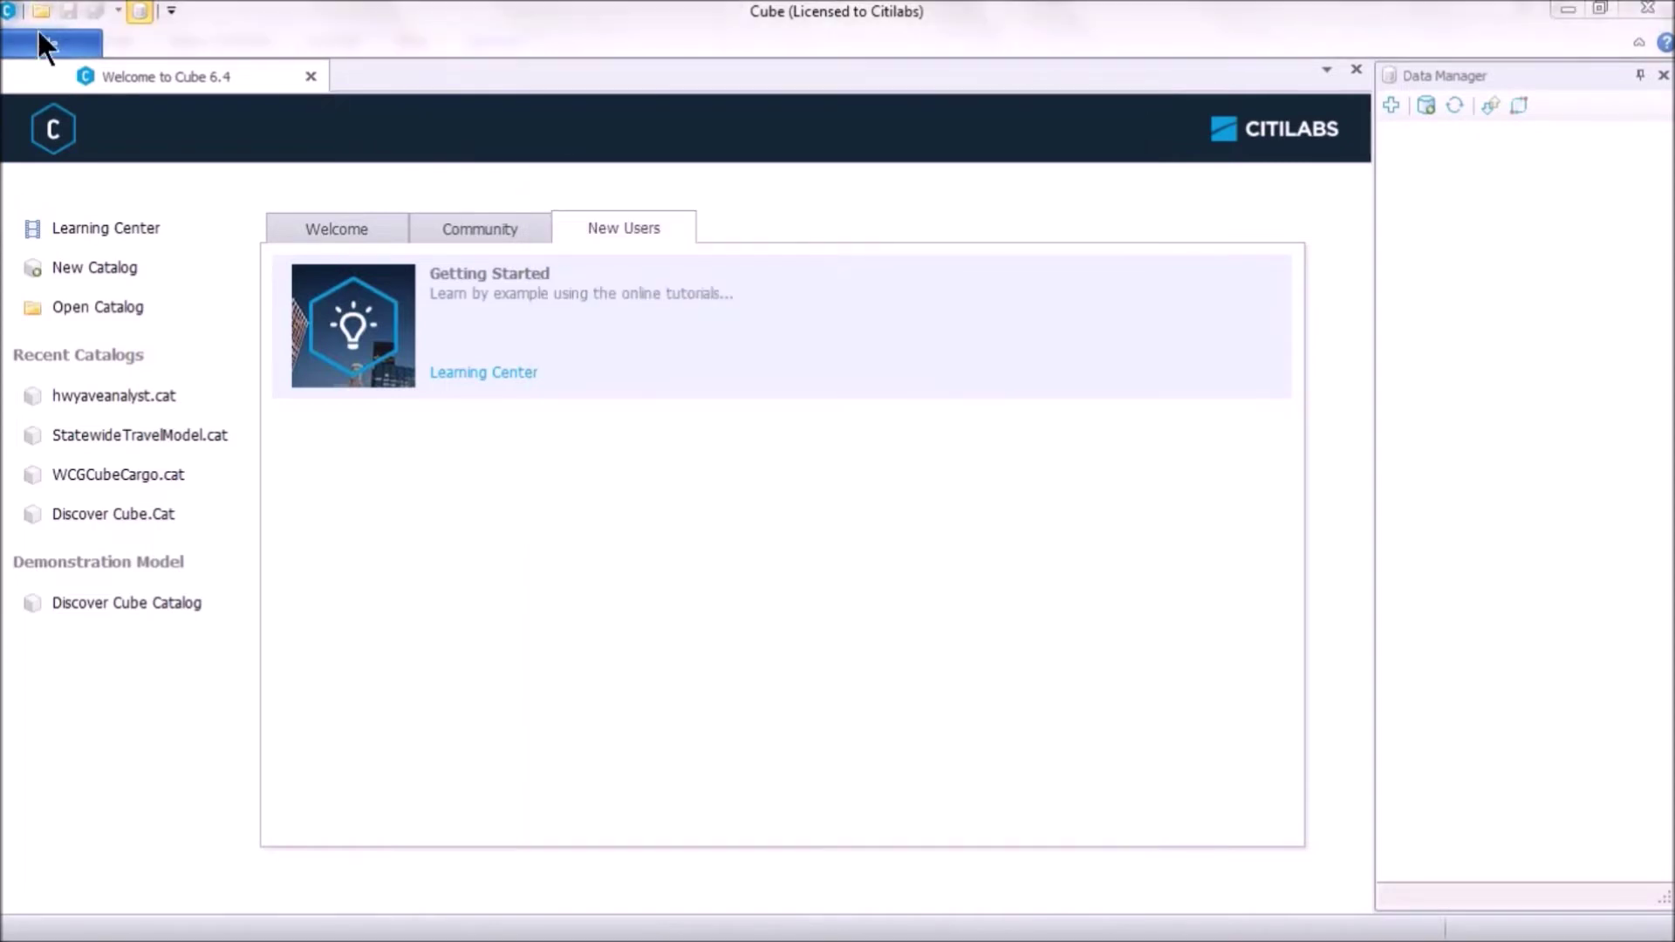
left_click(67, 43)
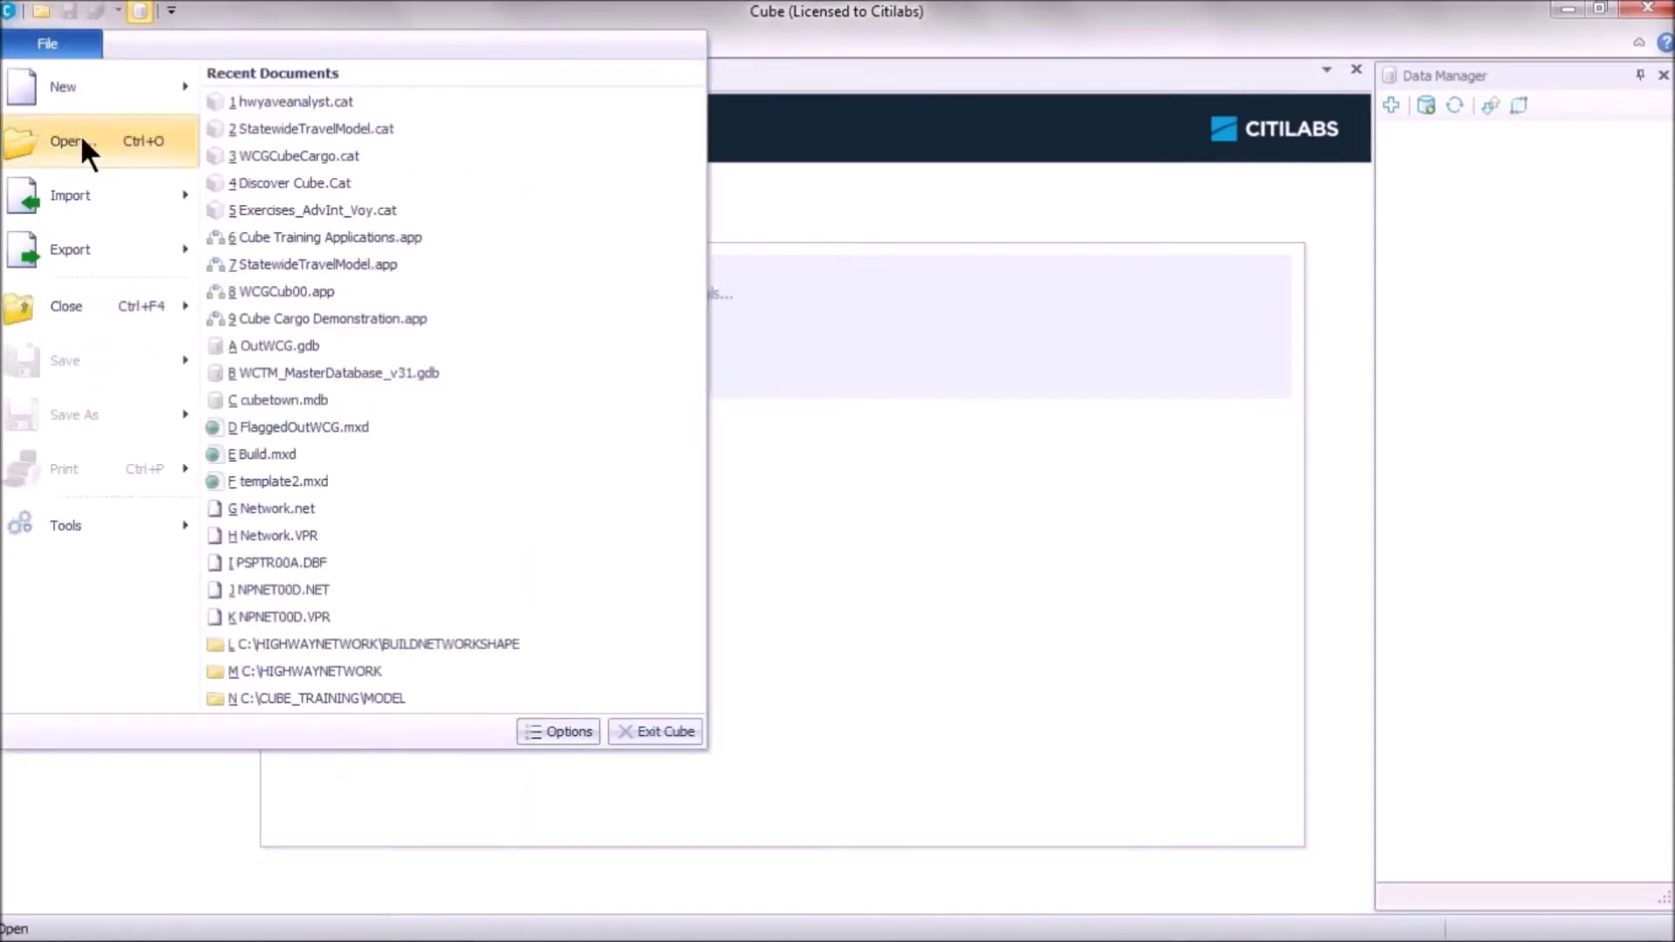
left_click(80, 133)
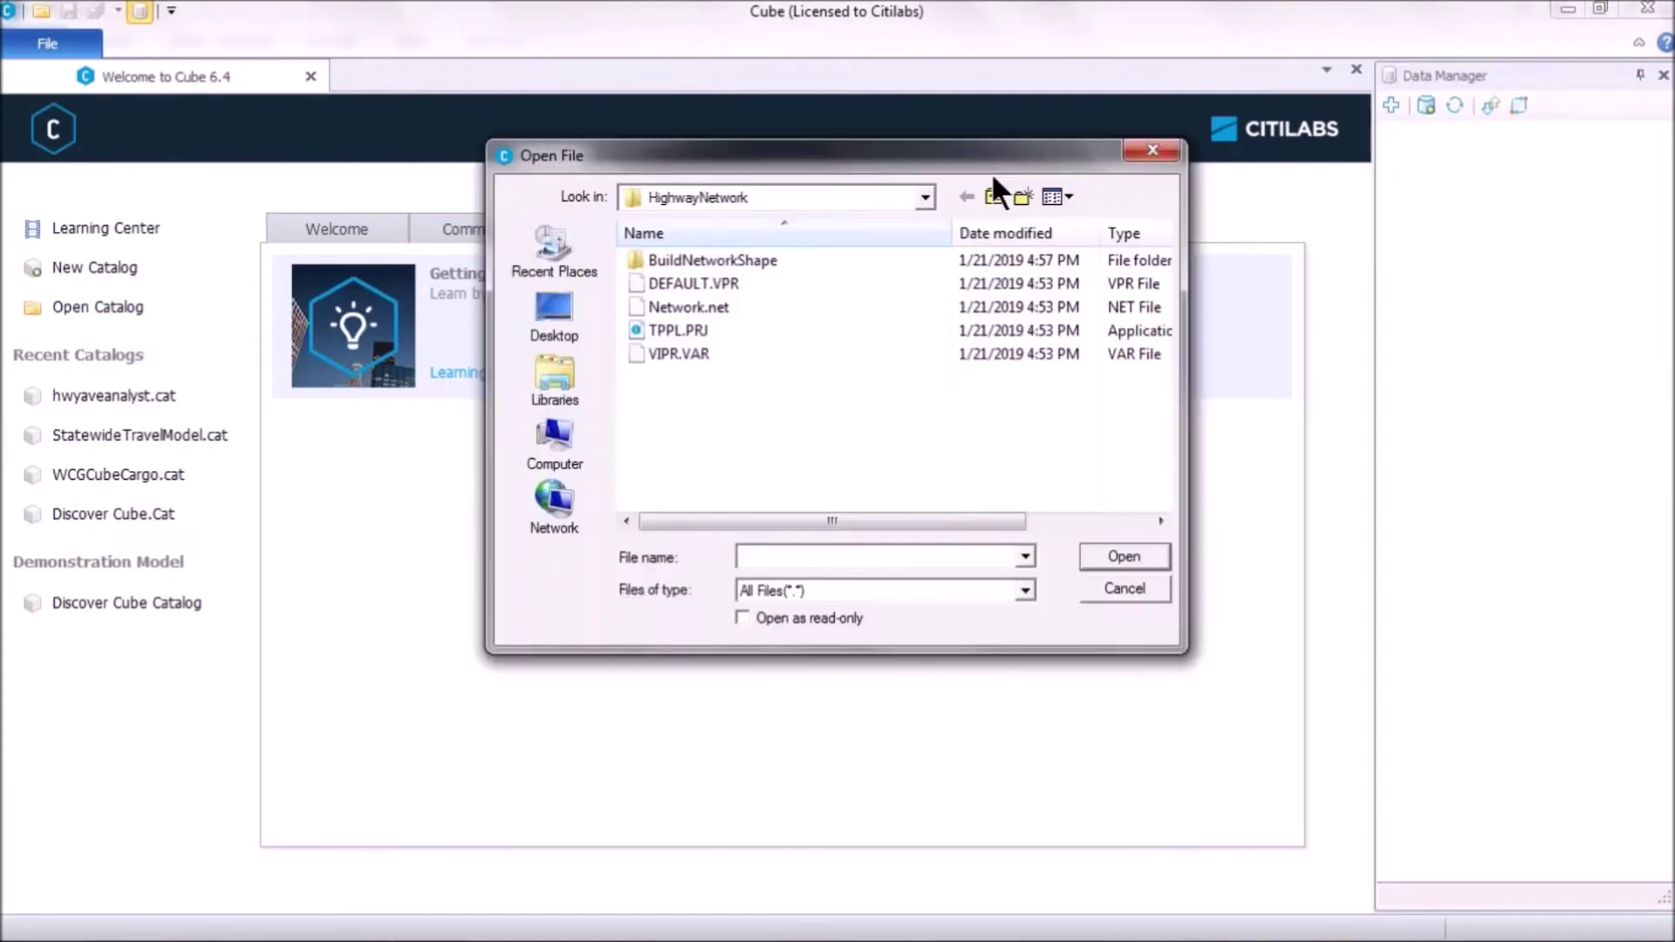
left_click_drag(991, 171, 1403, 160)
double_click(1140, 259)
left_click(1129, 262)
left_click(1531, 559)
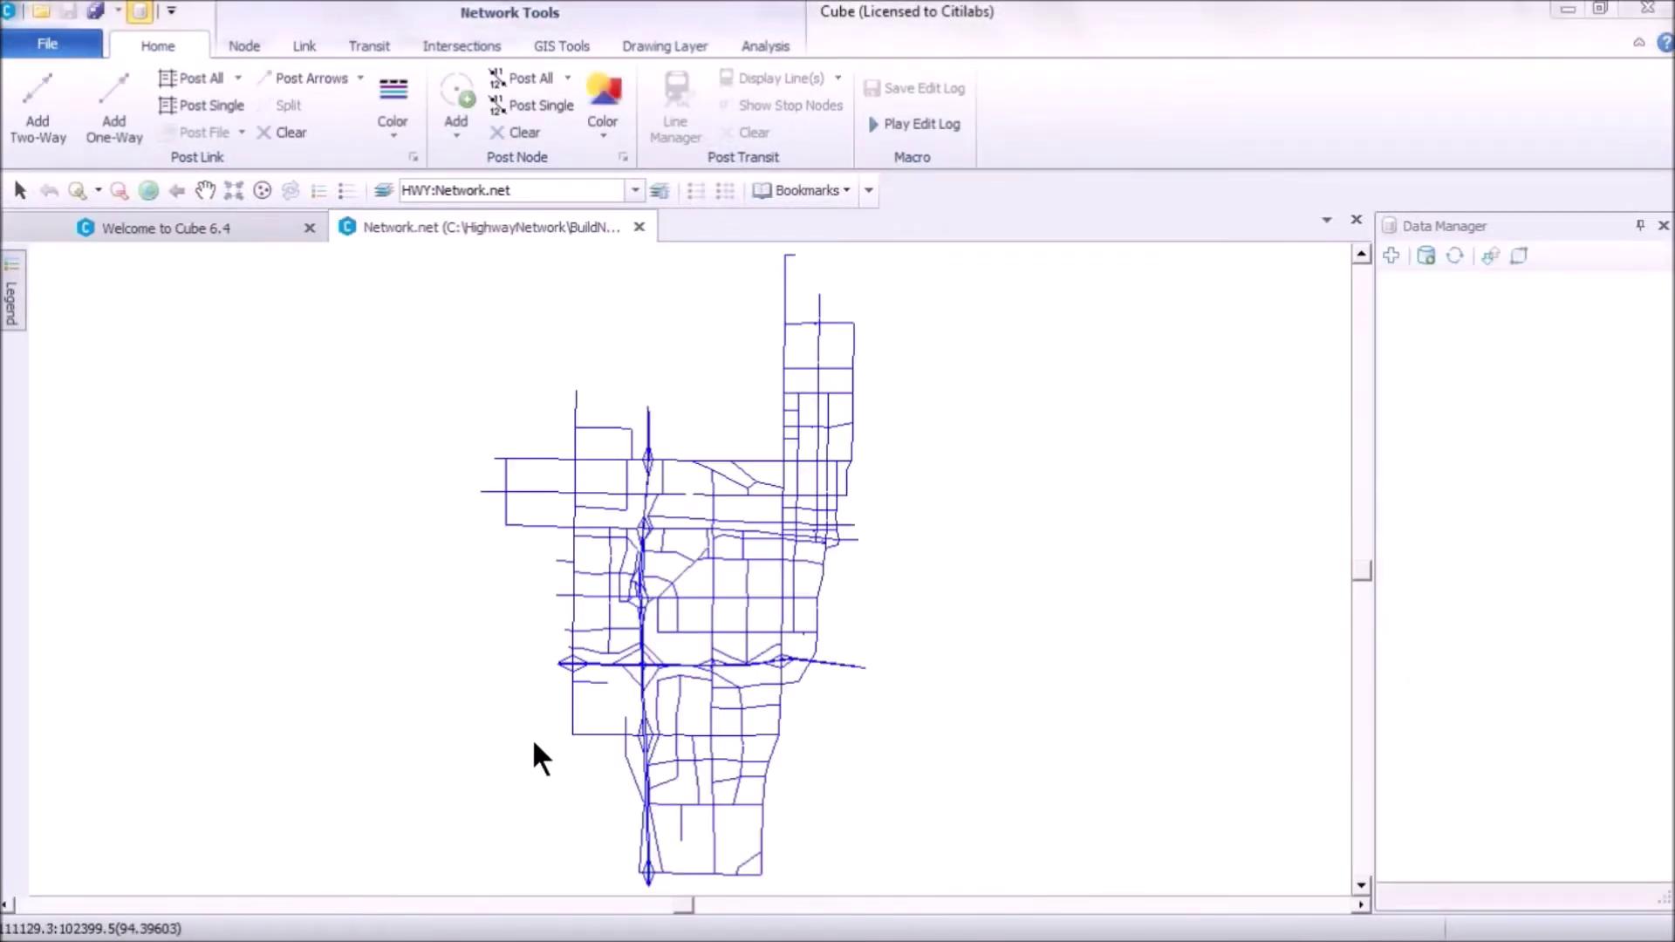
left_click(77, 191)
left_click_drag(615, 619, 715, 740)
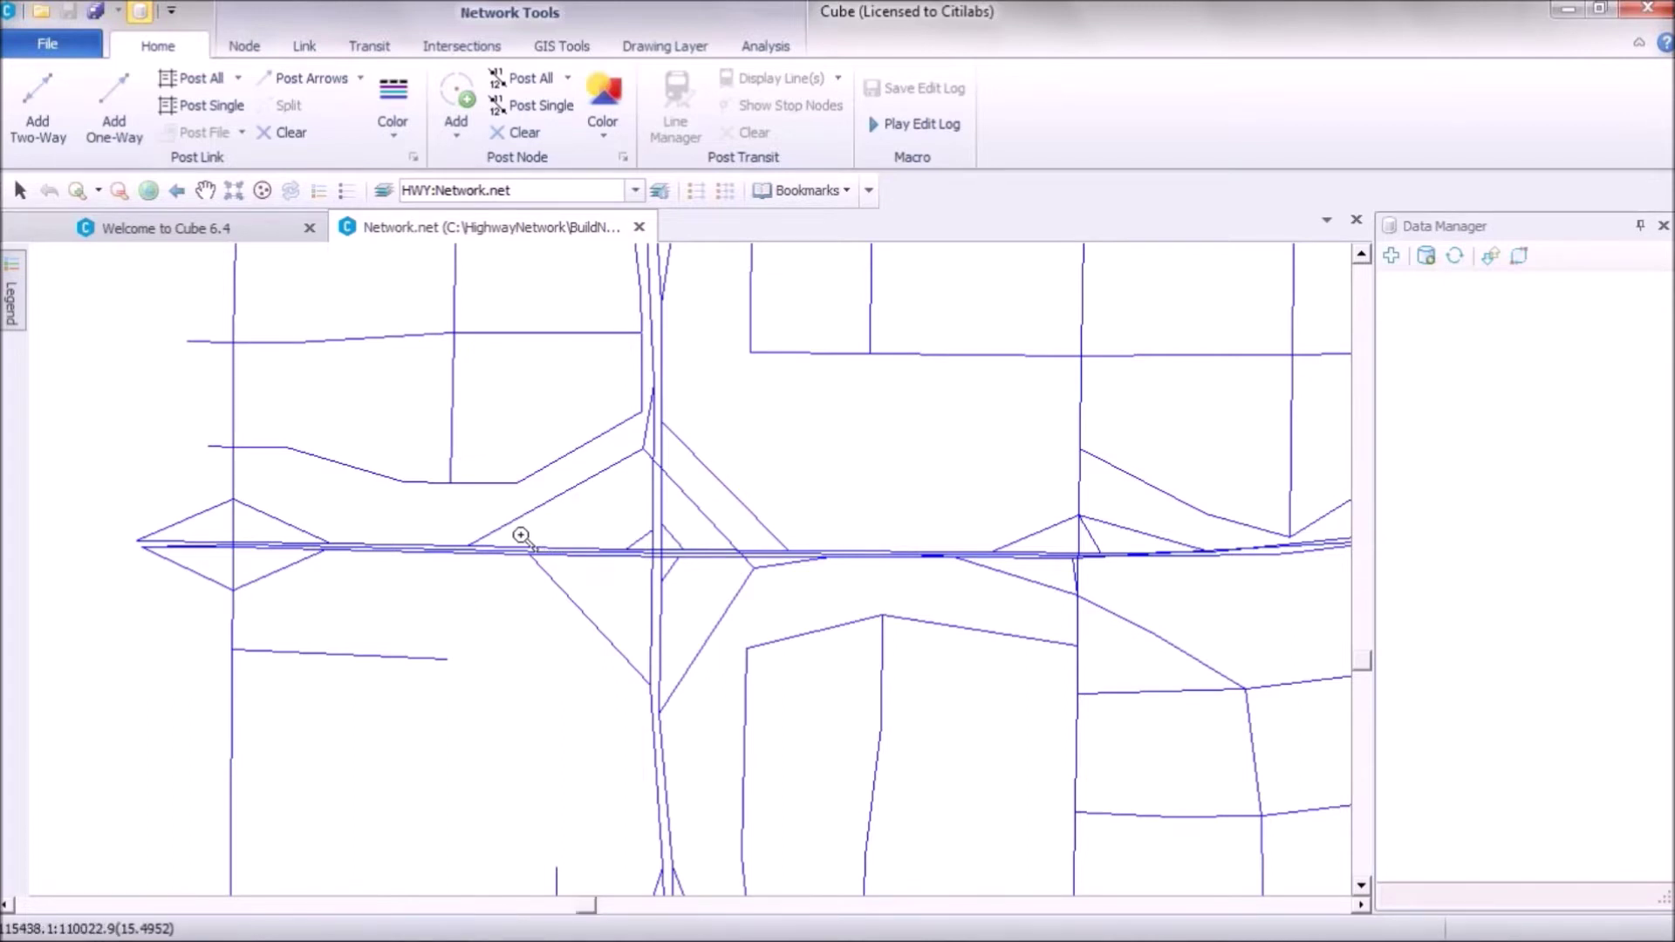
Add a Polyline layer in Layer Control that draws RoadCenterline.shp from BuildNetworkShape
left_click(385, 189)
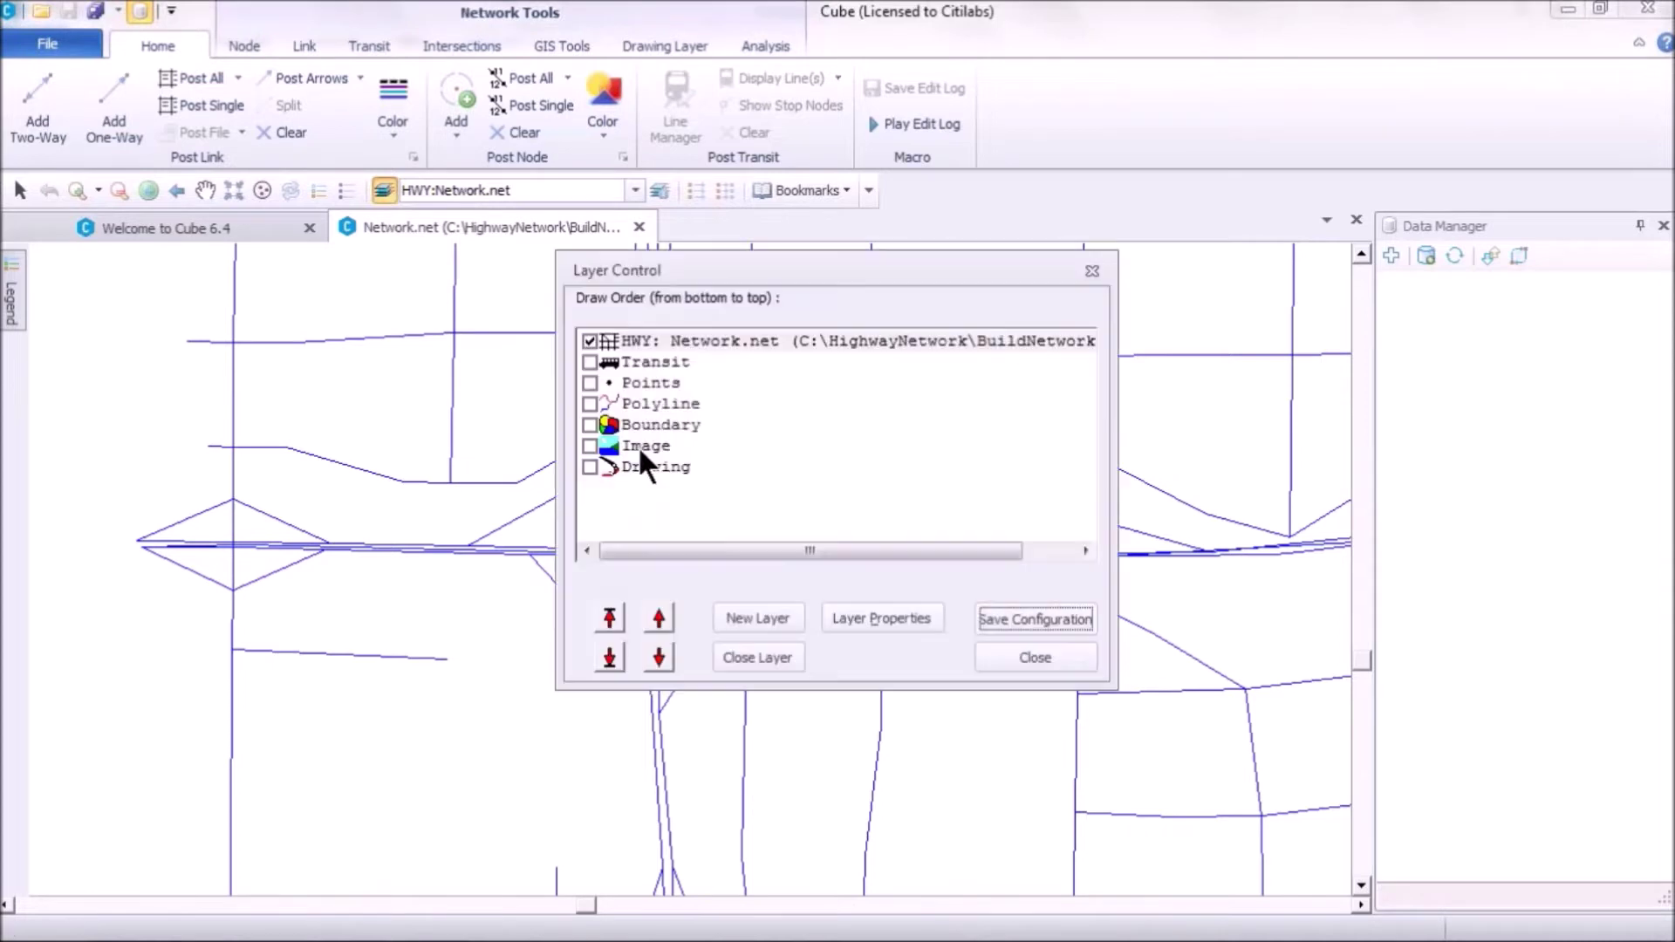
double_click(656, 401)
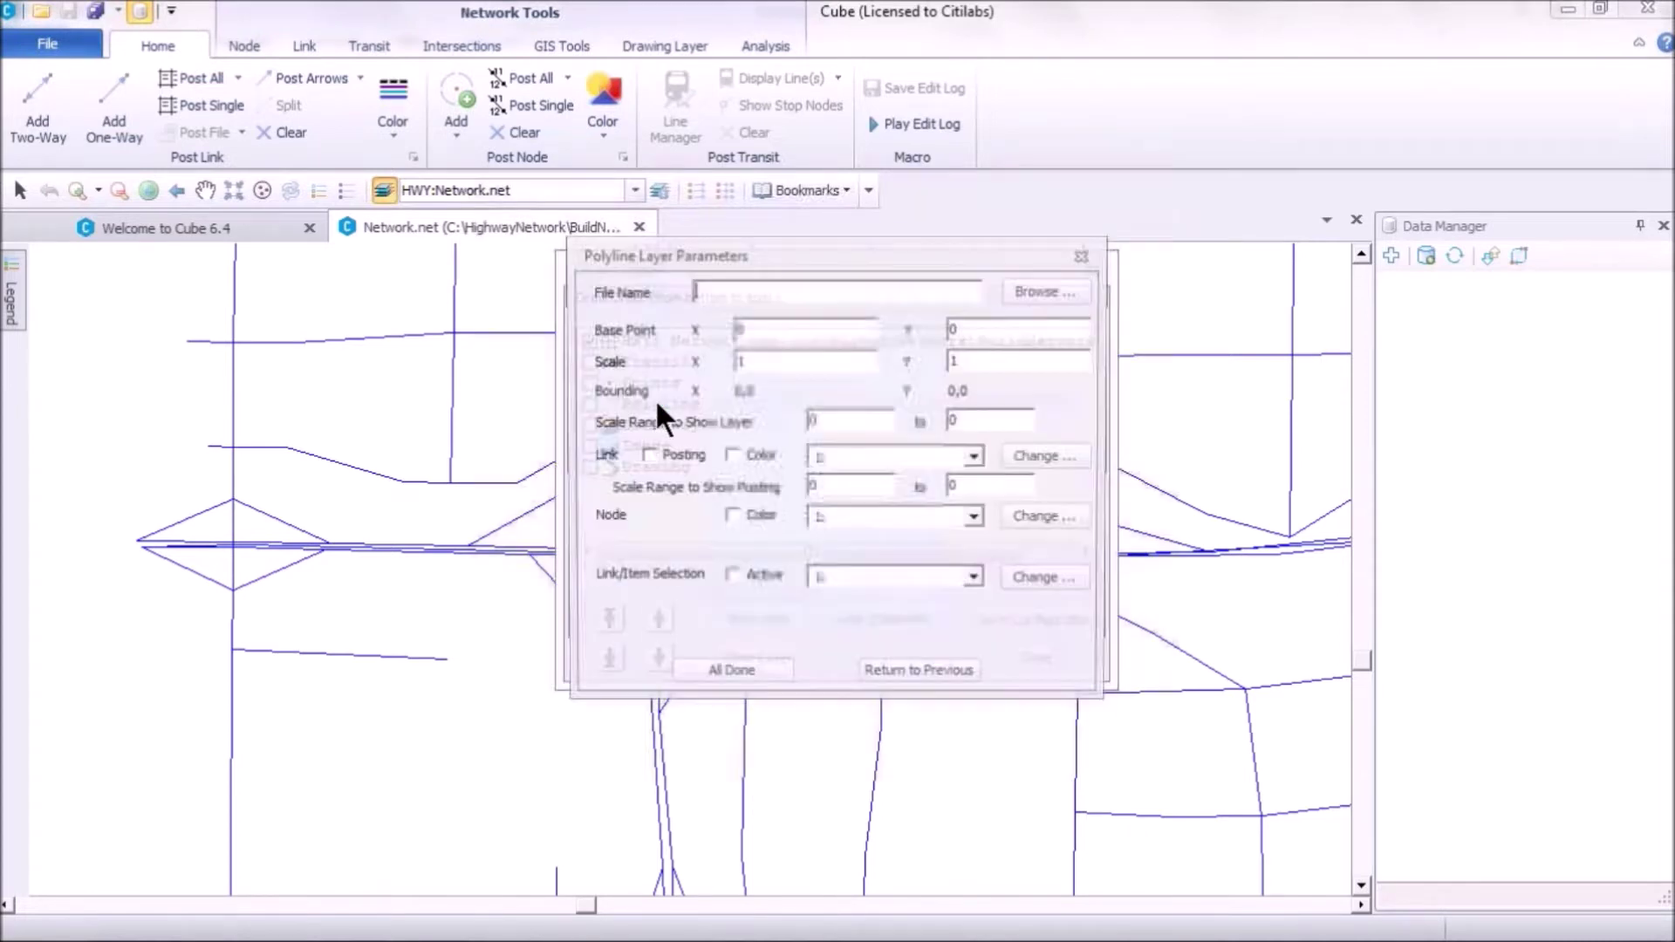
left_click(1010, 291)
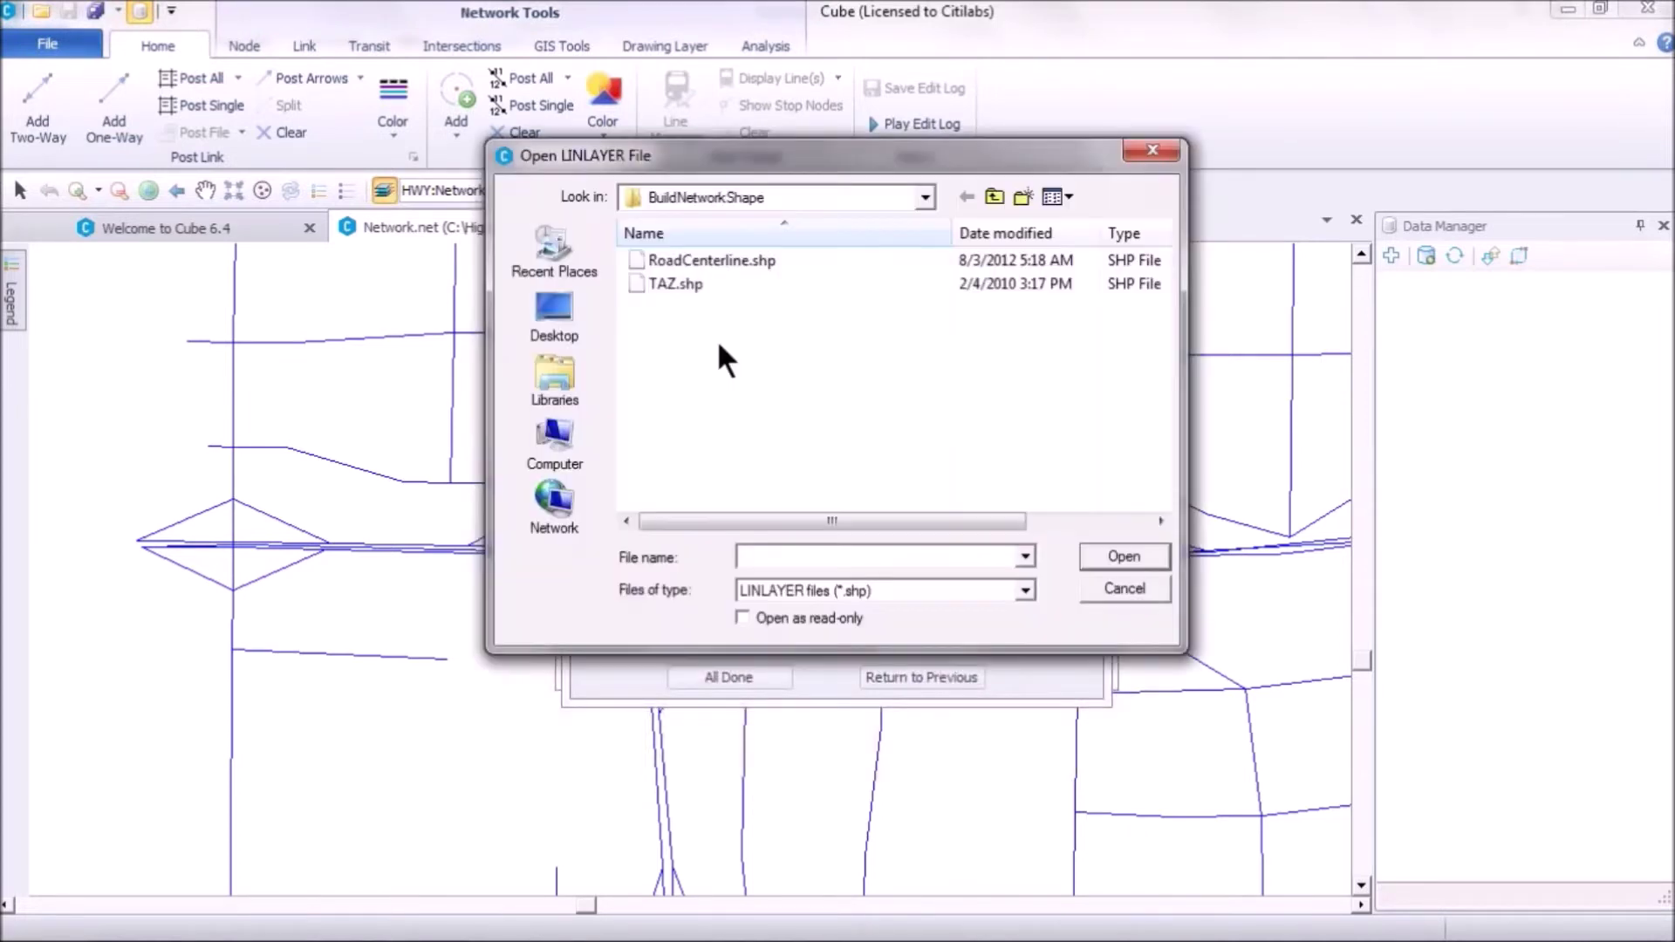
left_click(710, 260)
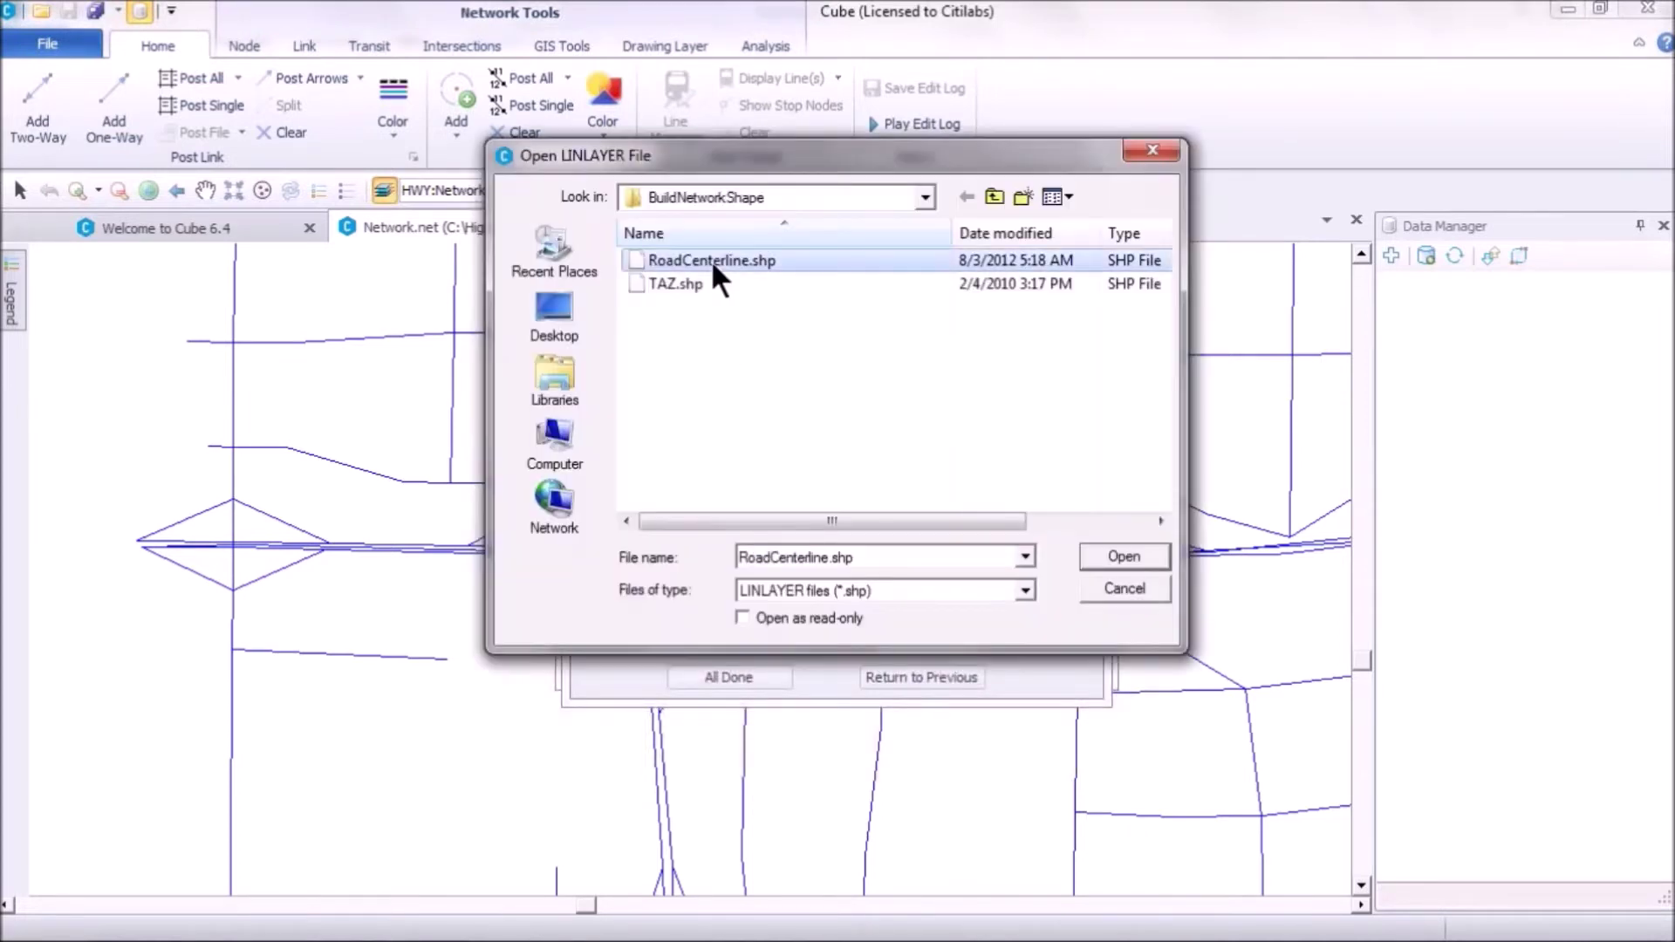
left_click(1101, 551)
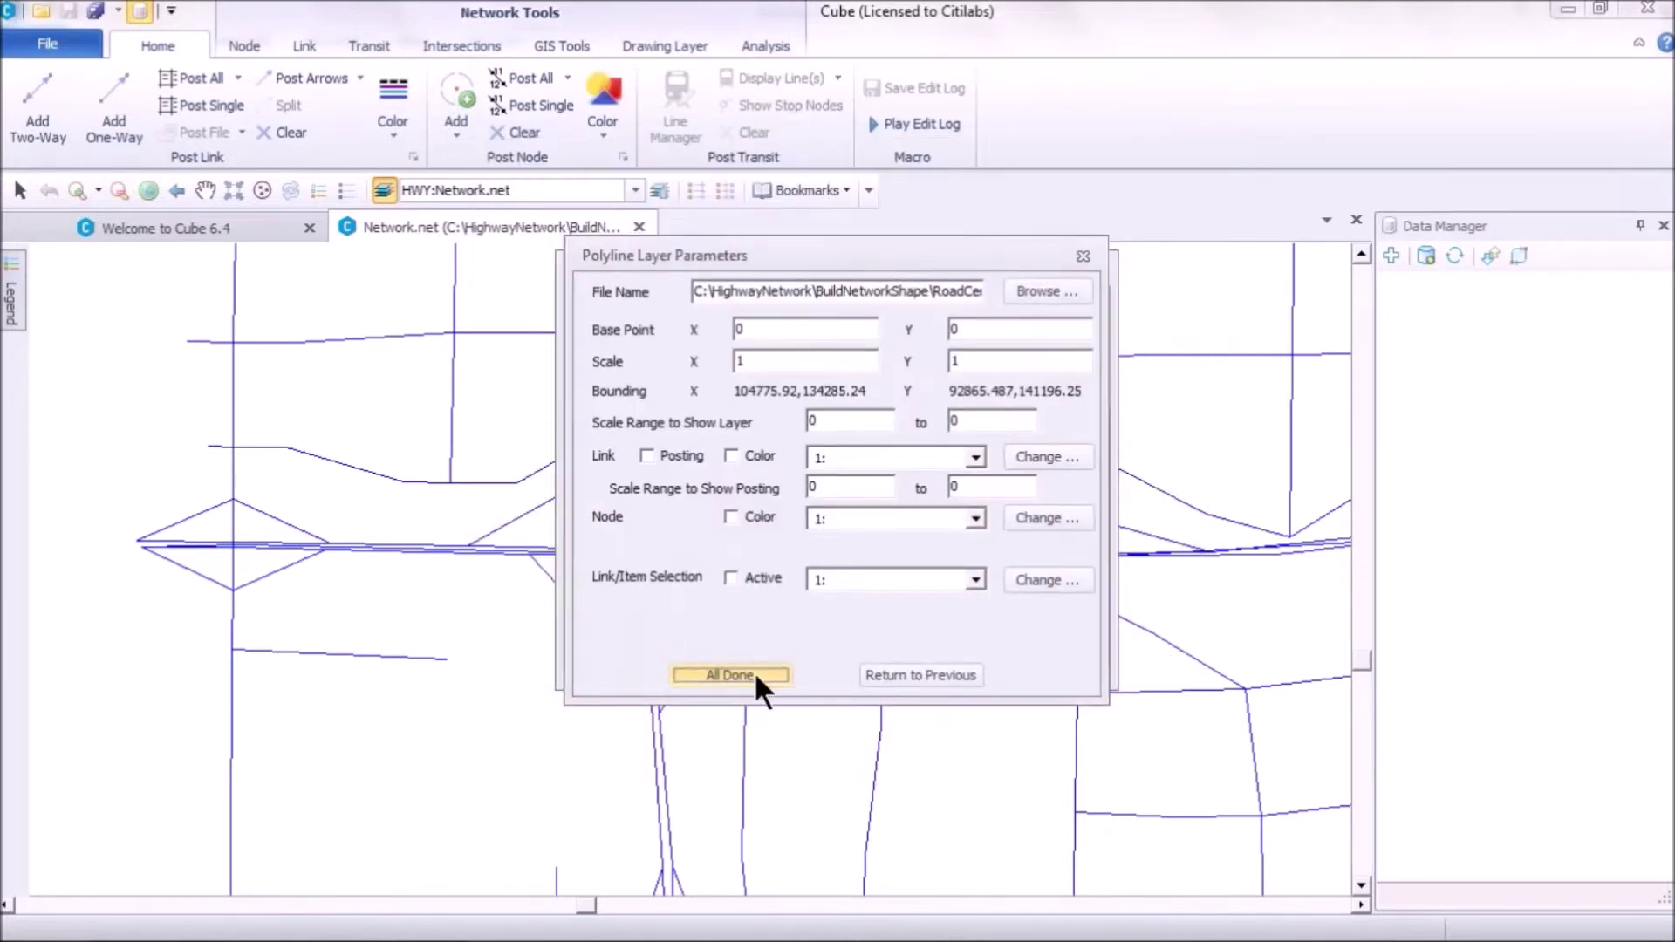
left_click(729, 677)
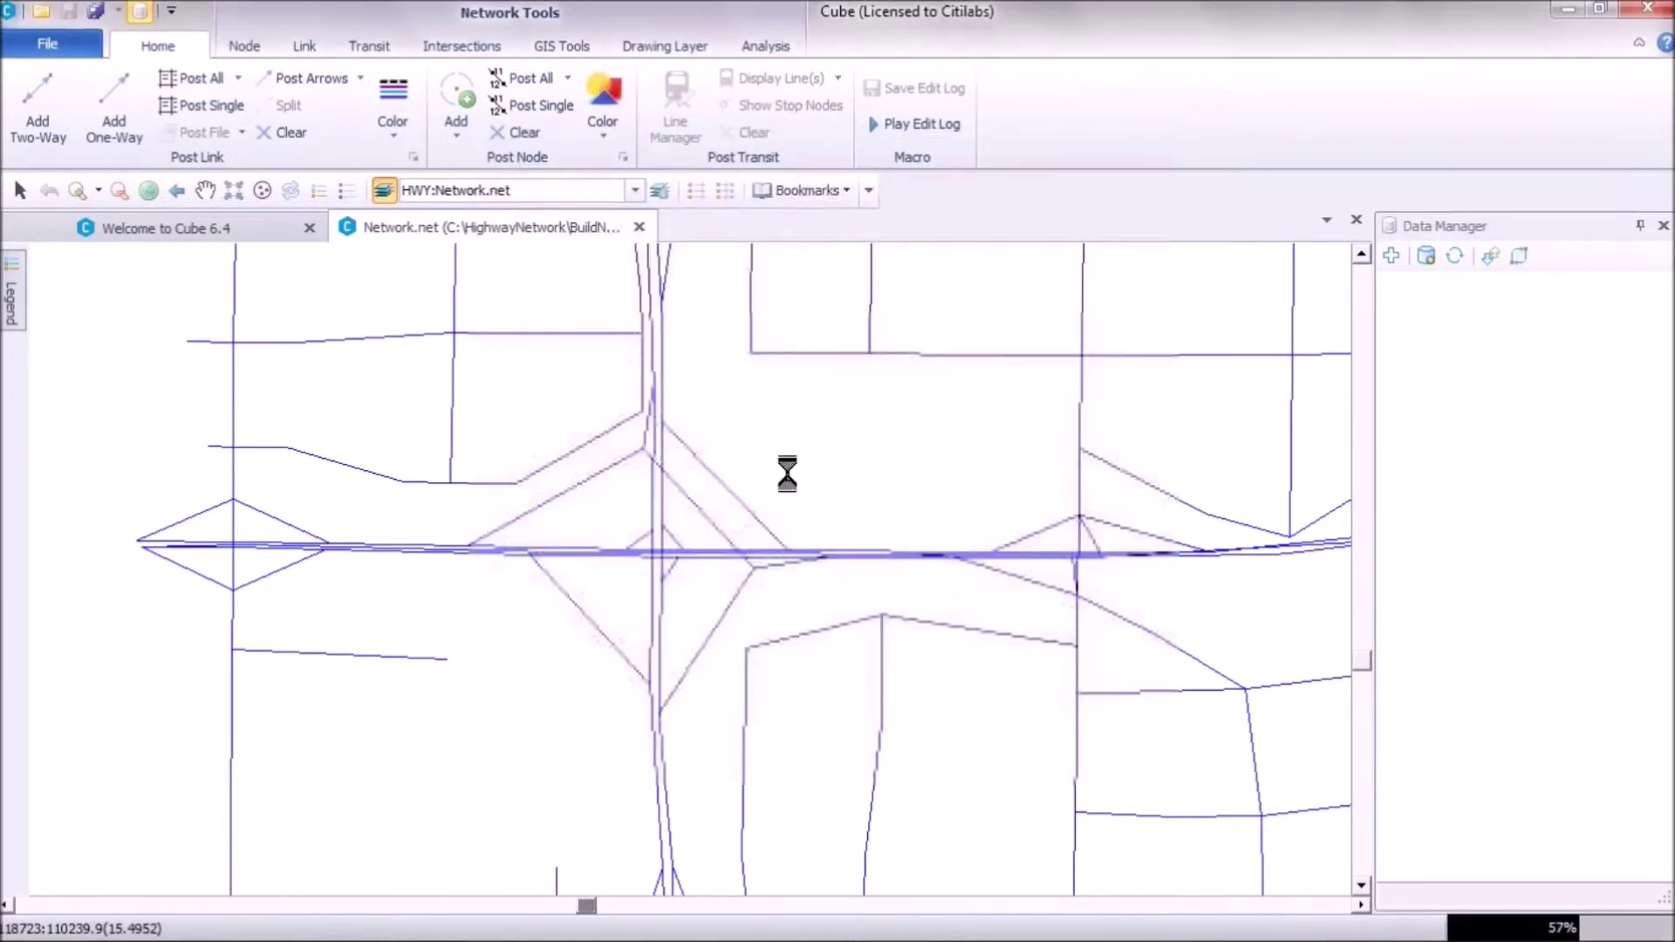
Turn on True Shape Display, keeping the A/B/N fields, so all 1061 links take their centerline shapes
left_click(553, 46)
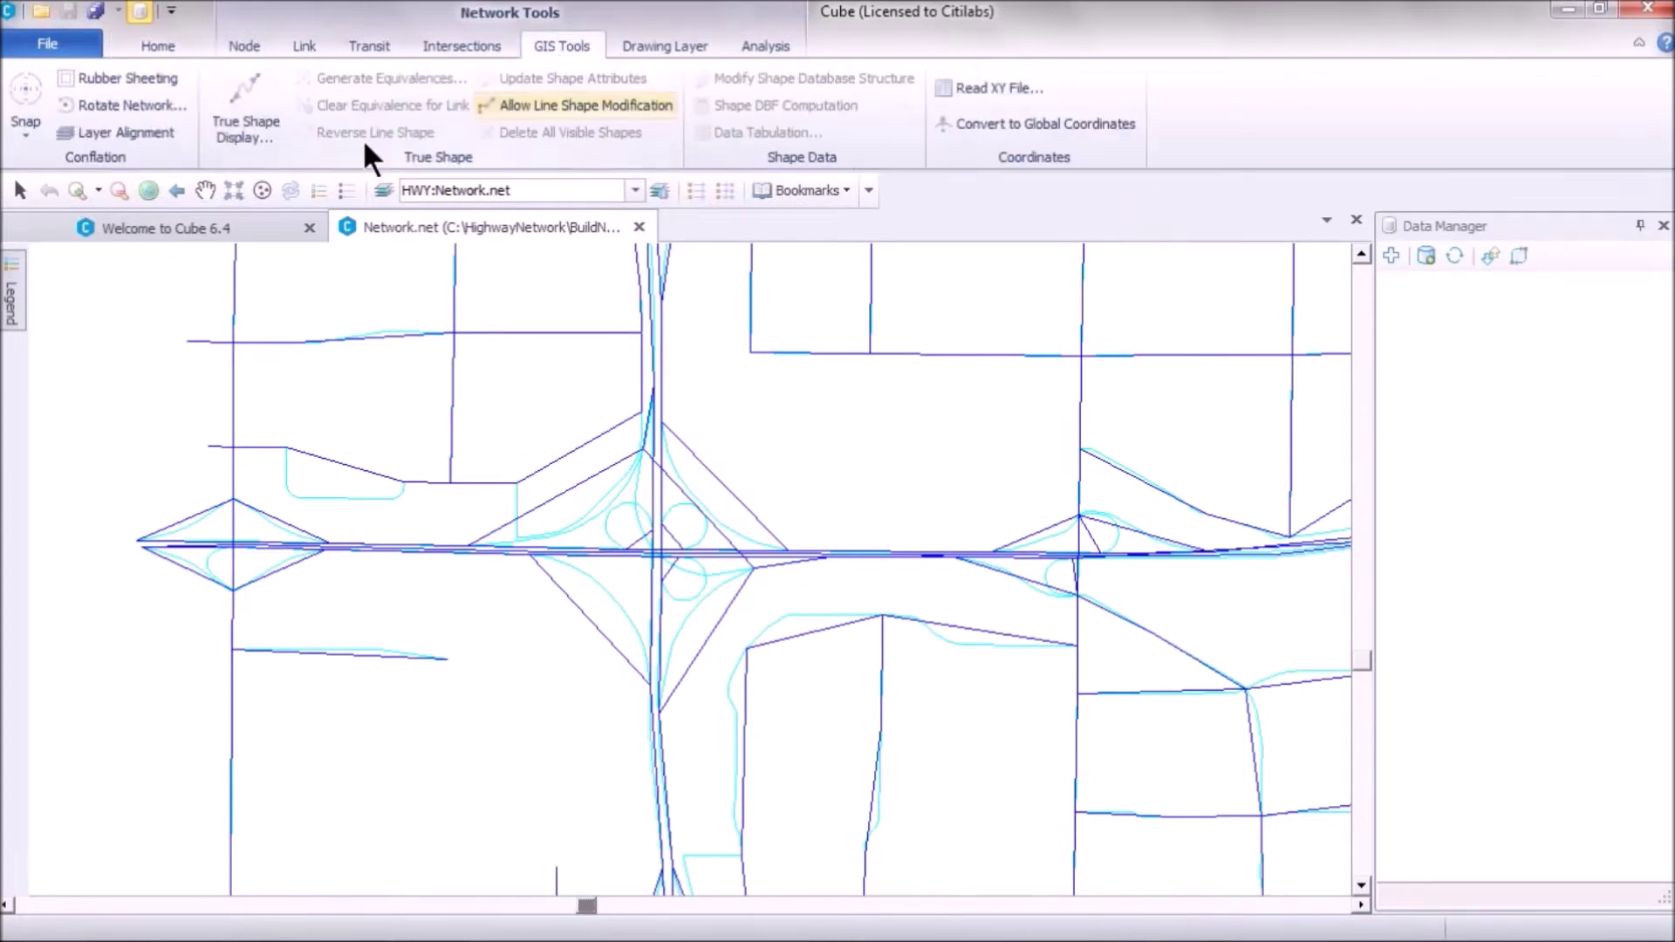
left_click(249, 129)
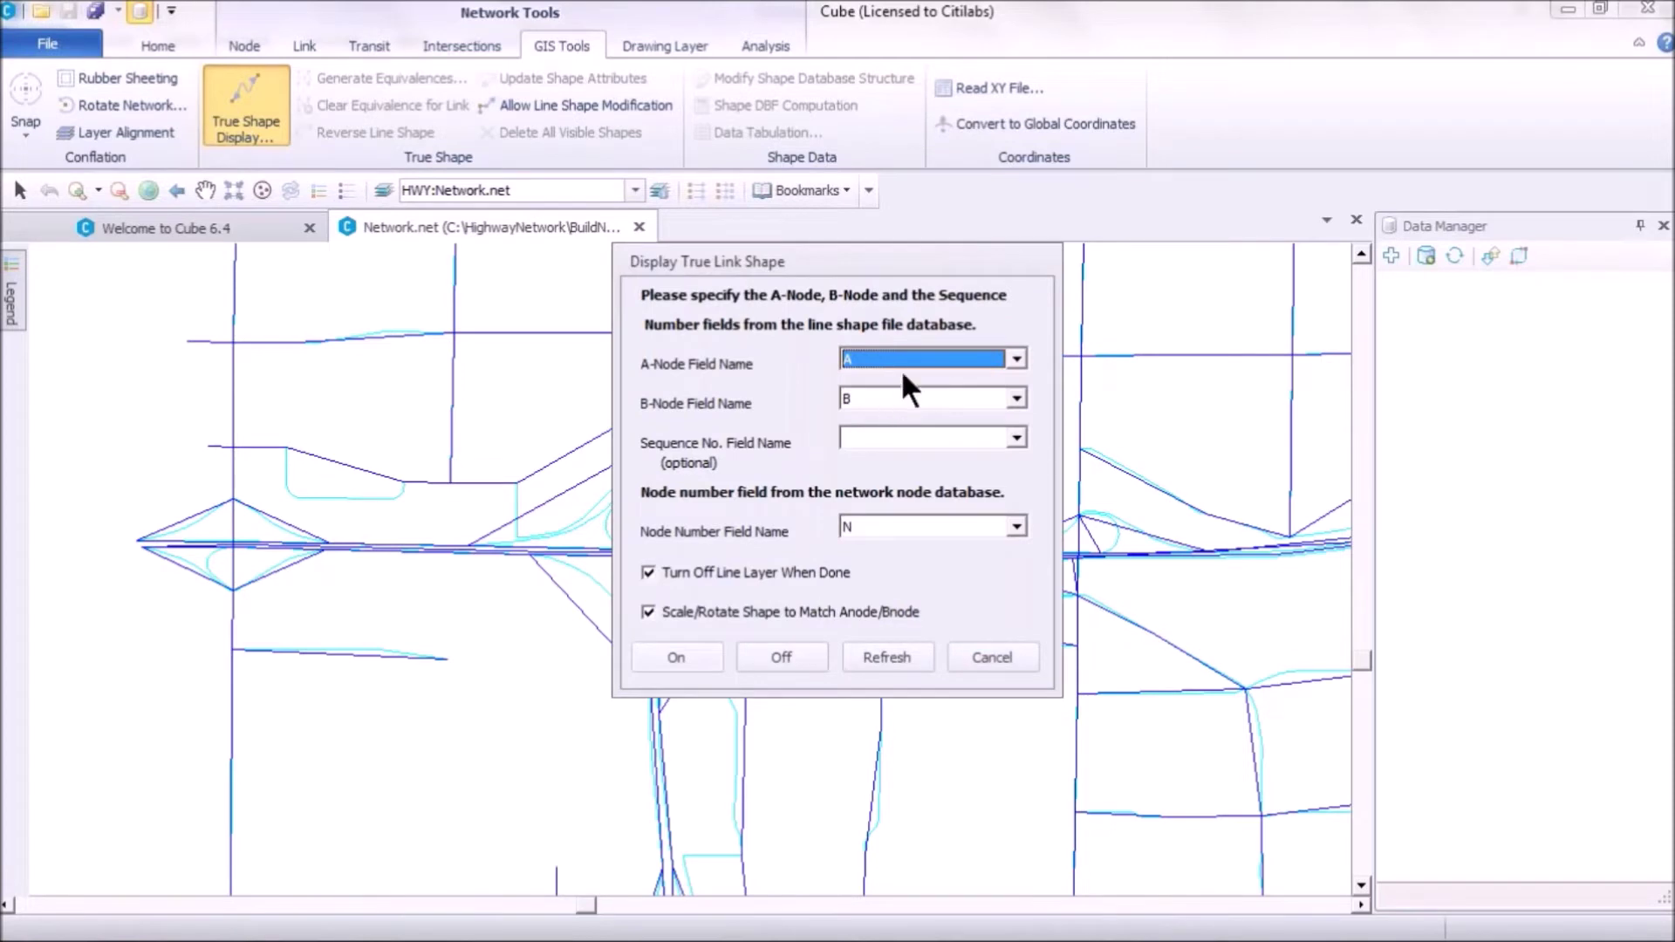
left_click(678, 654)
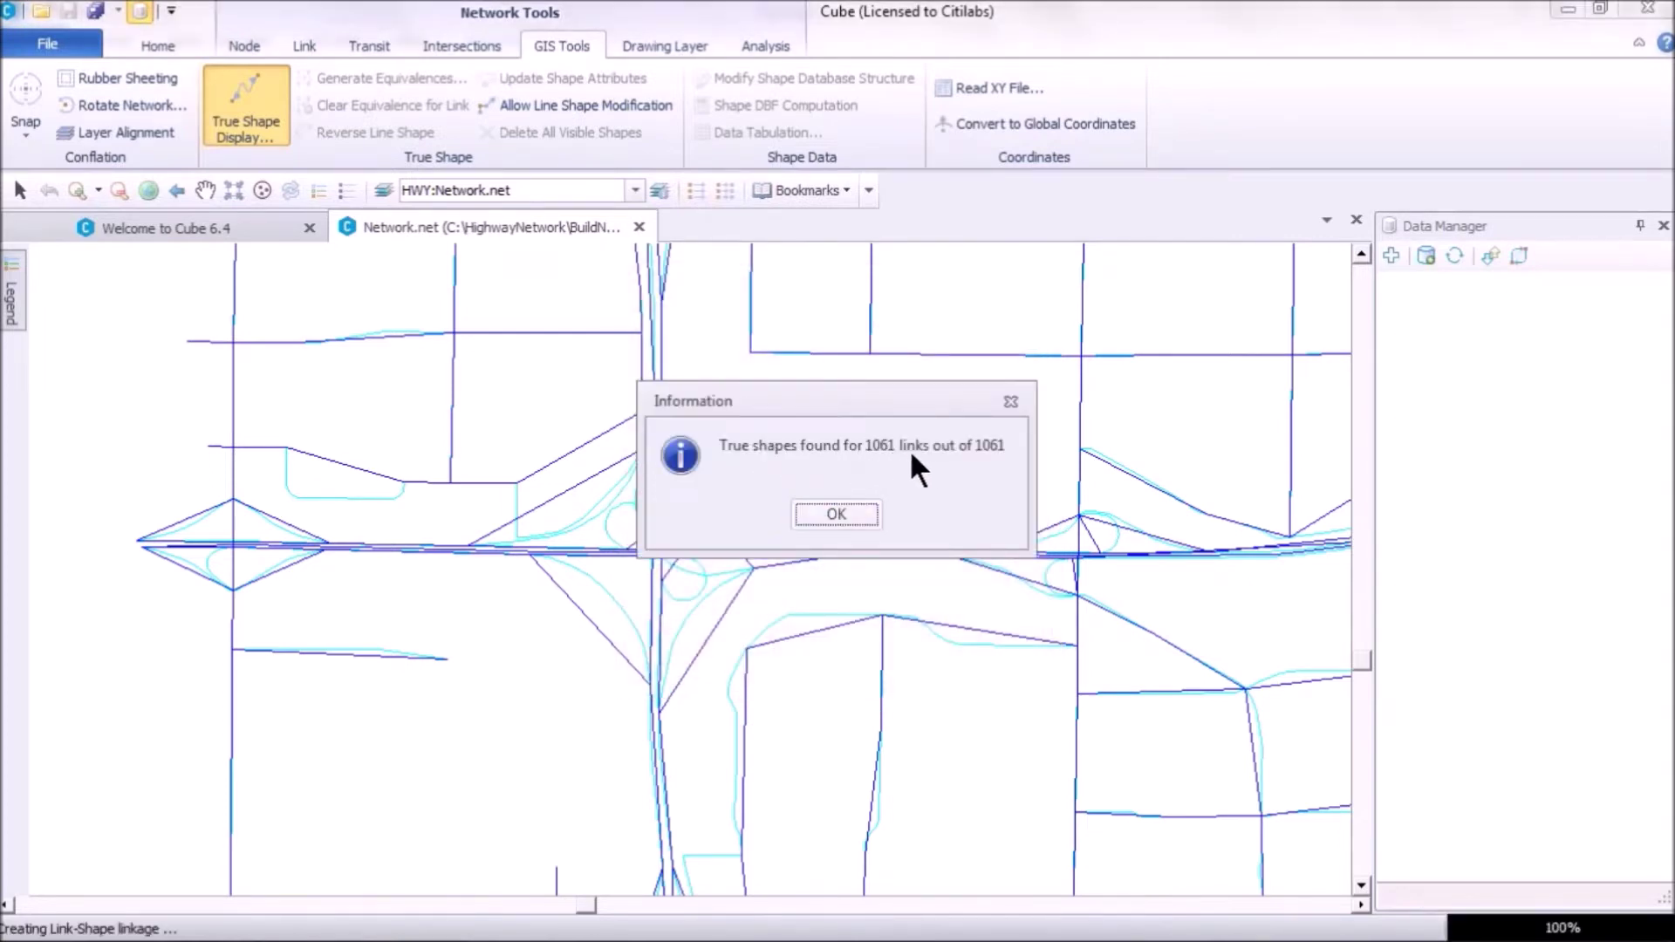
left_click(839, 515)
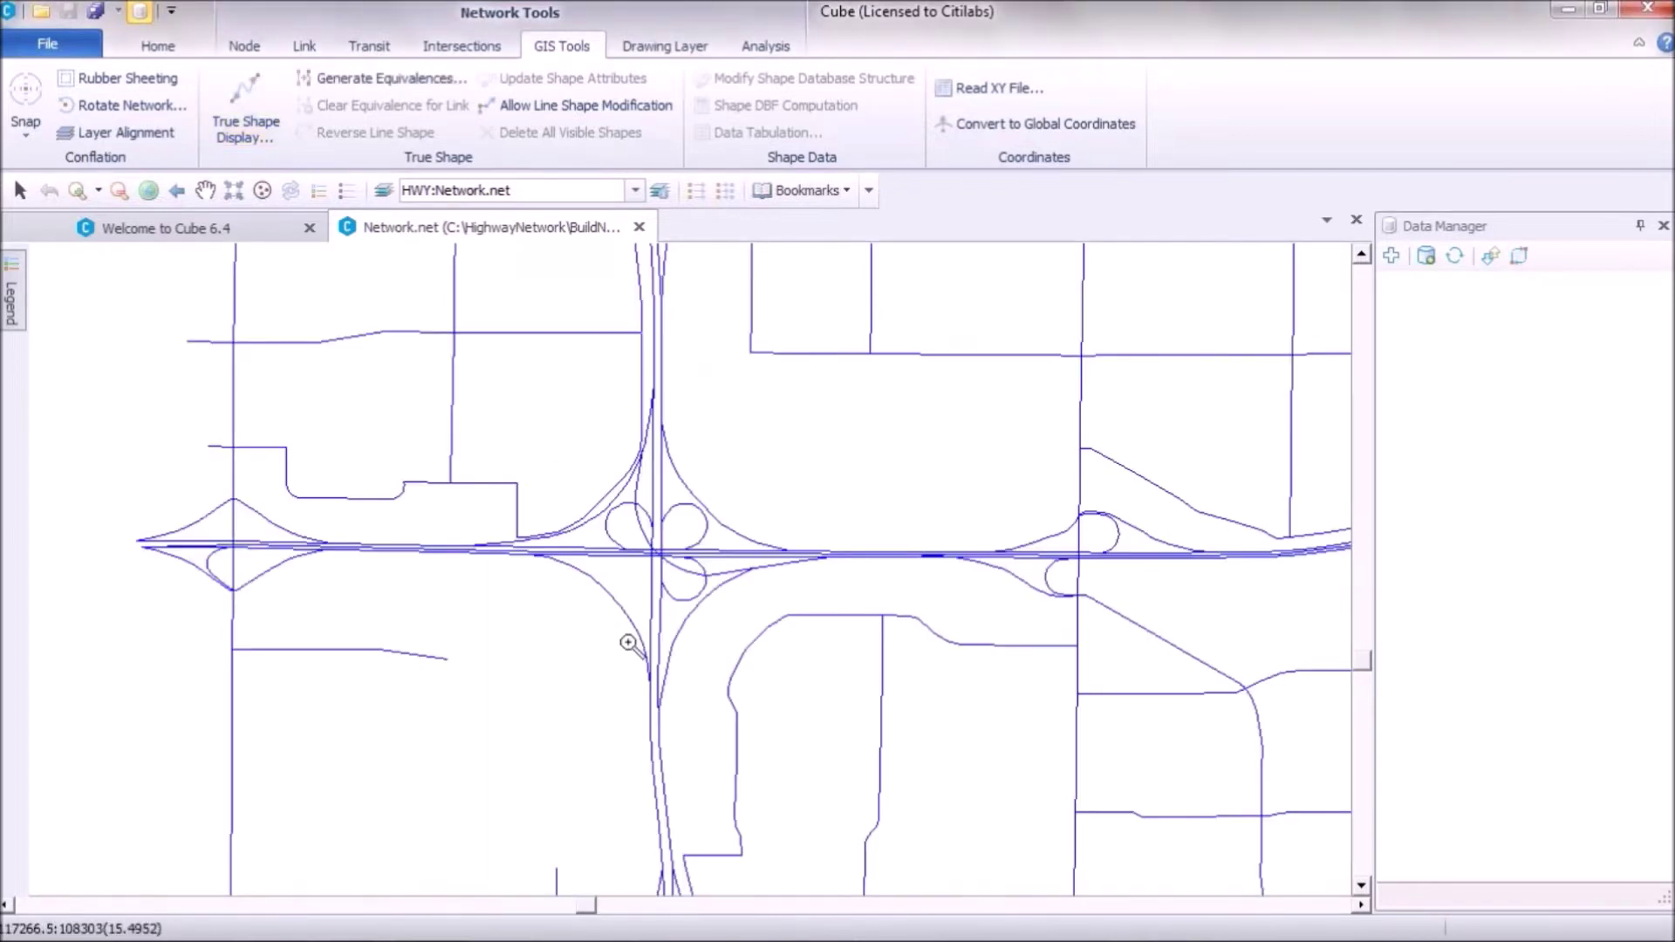
Zoom into the freeway interchange to check the curved cloverleaf loops
scroll(628, 642, "down", 3)
left_click_drag(628, 540, 719, 606)
left_click_drag(458, 335, 897, 733)
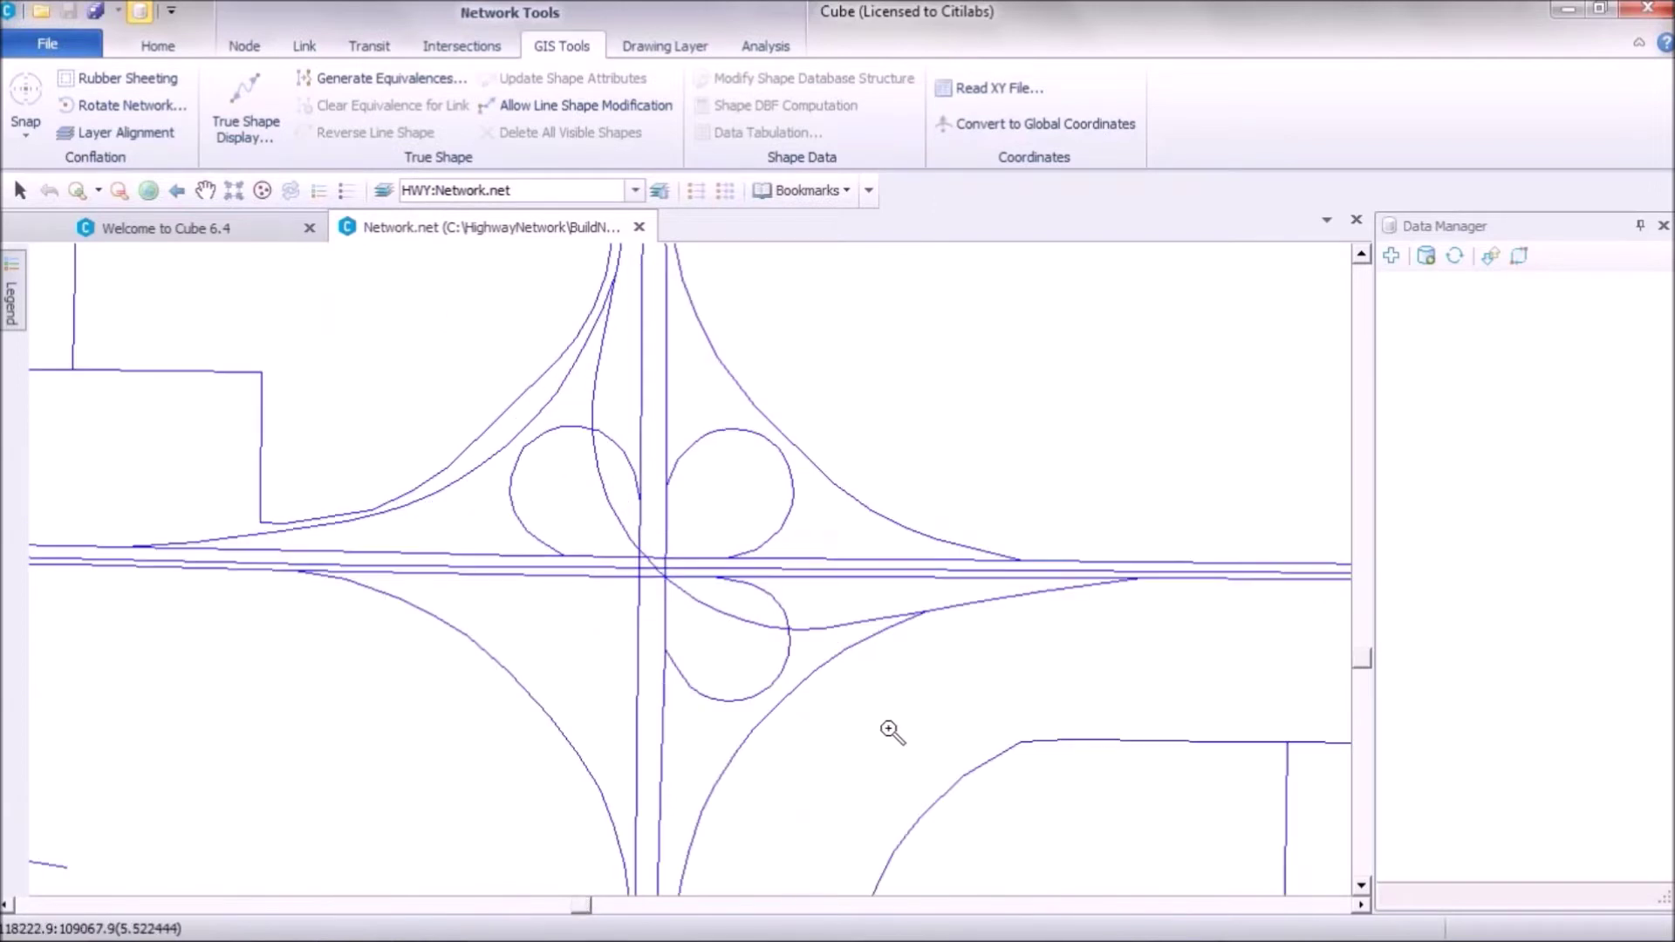
scroll(794, 654, "down", 4)
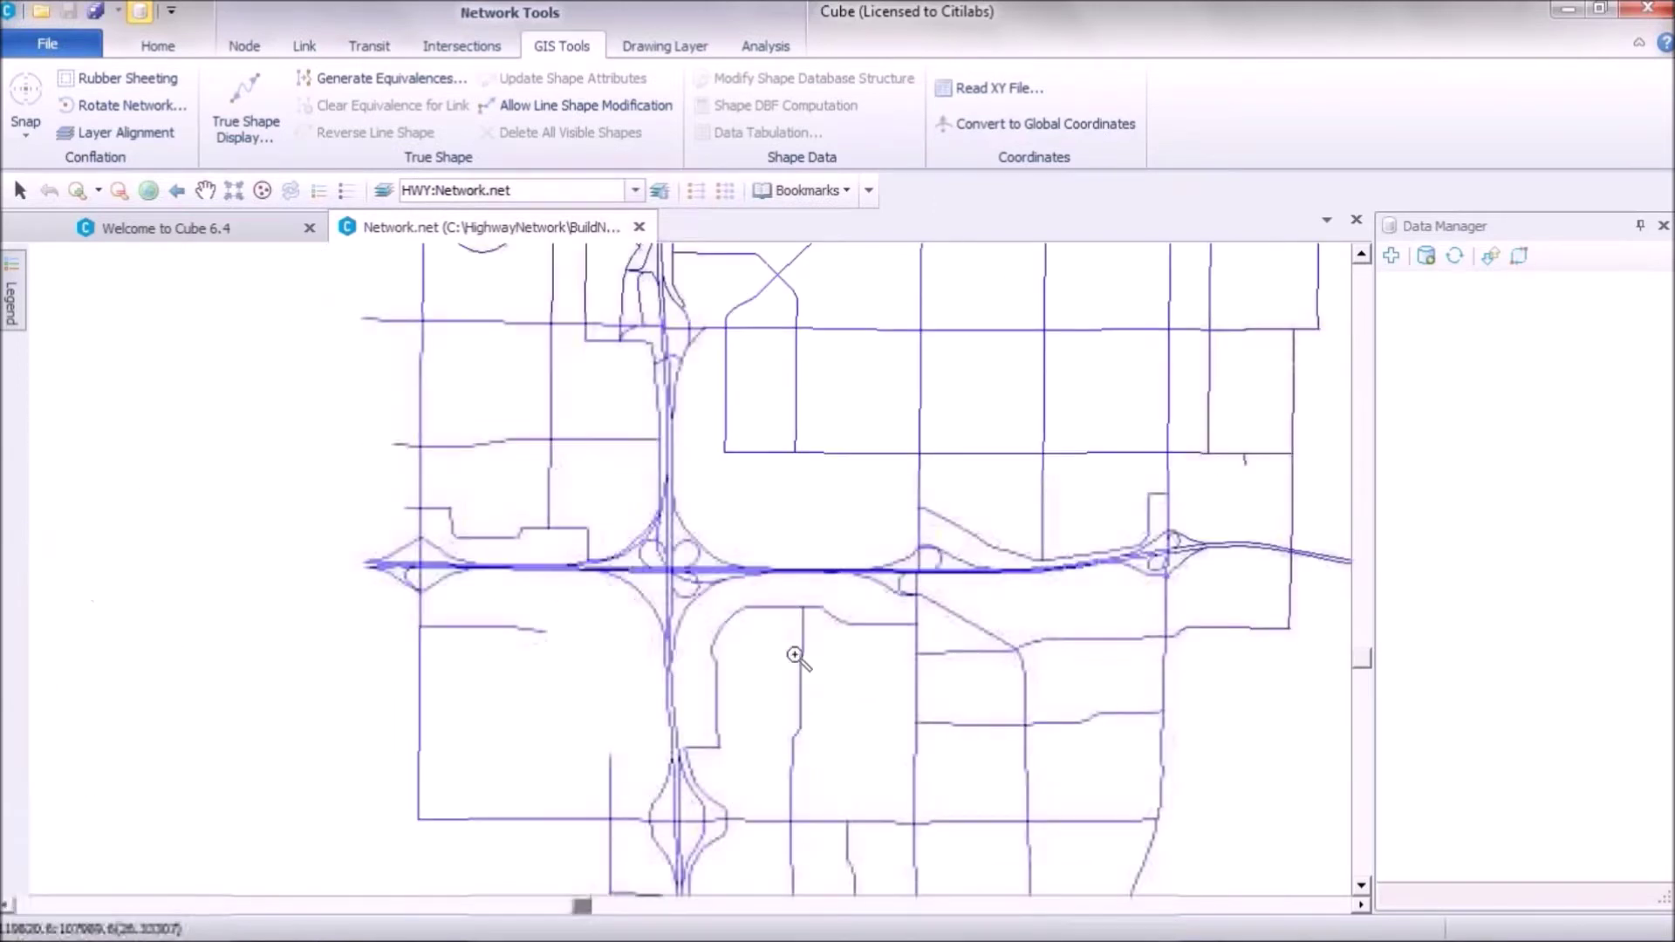
scroll(794, 655, "down", 4)
scroll(796, 649, "up", 2)
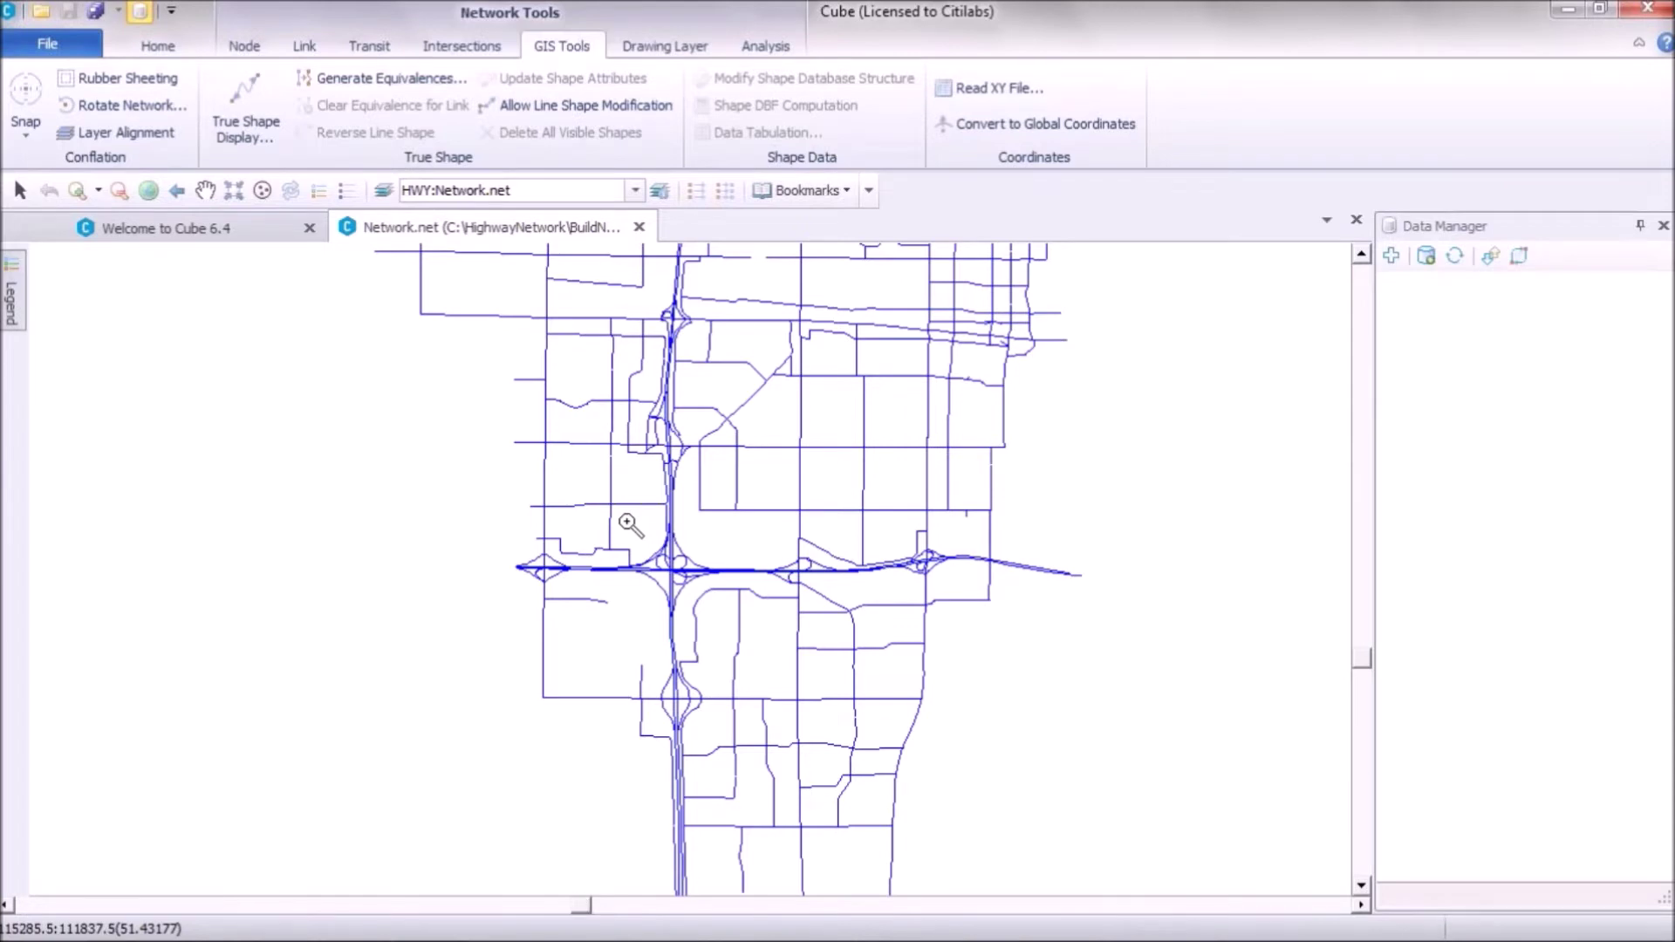
Load TAZ.shp as the Boundary layer drawn over the Network.net roads
left_click(384, 190)
double_click(663, 424)
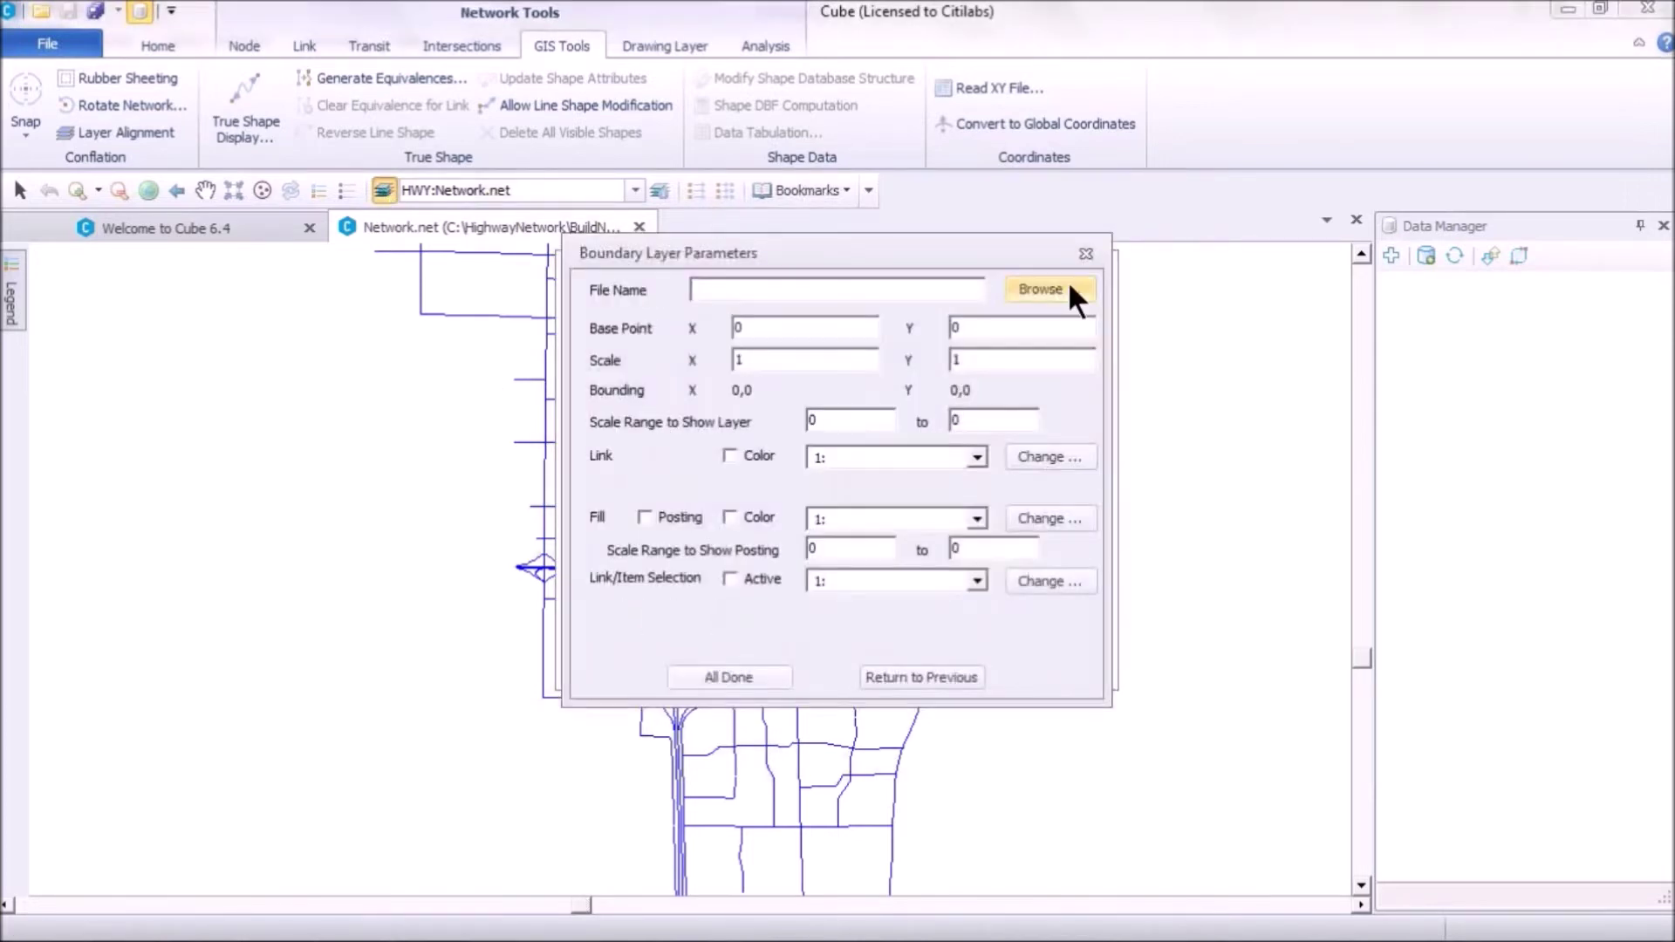
left_click(1055, 286)
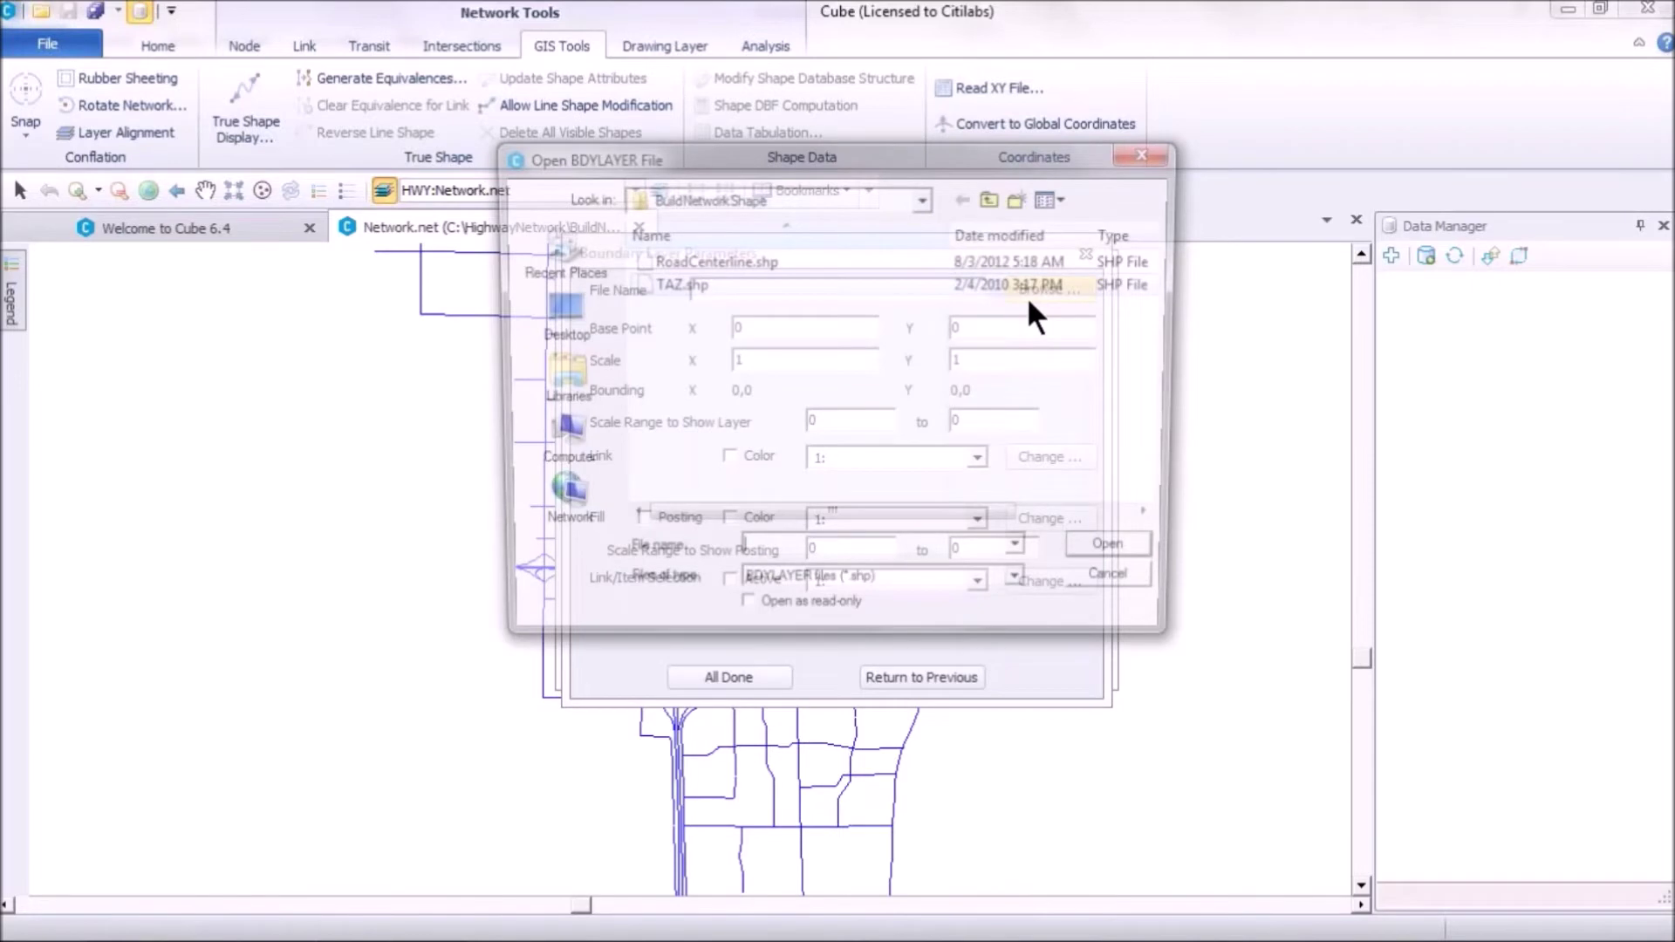
left_click(1029, 292)
left_click(1120, 559)
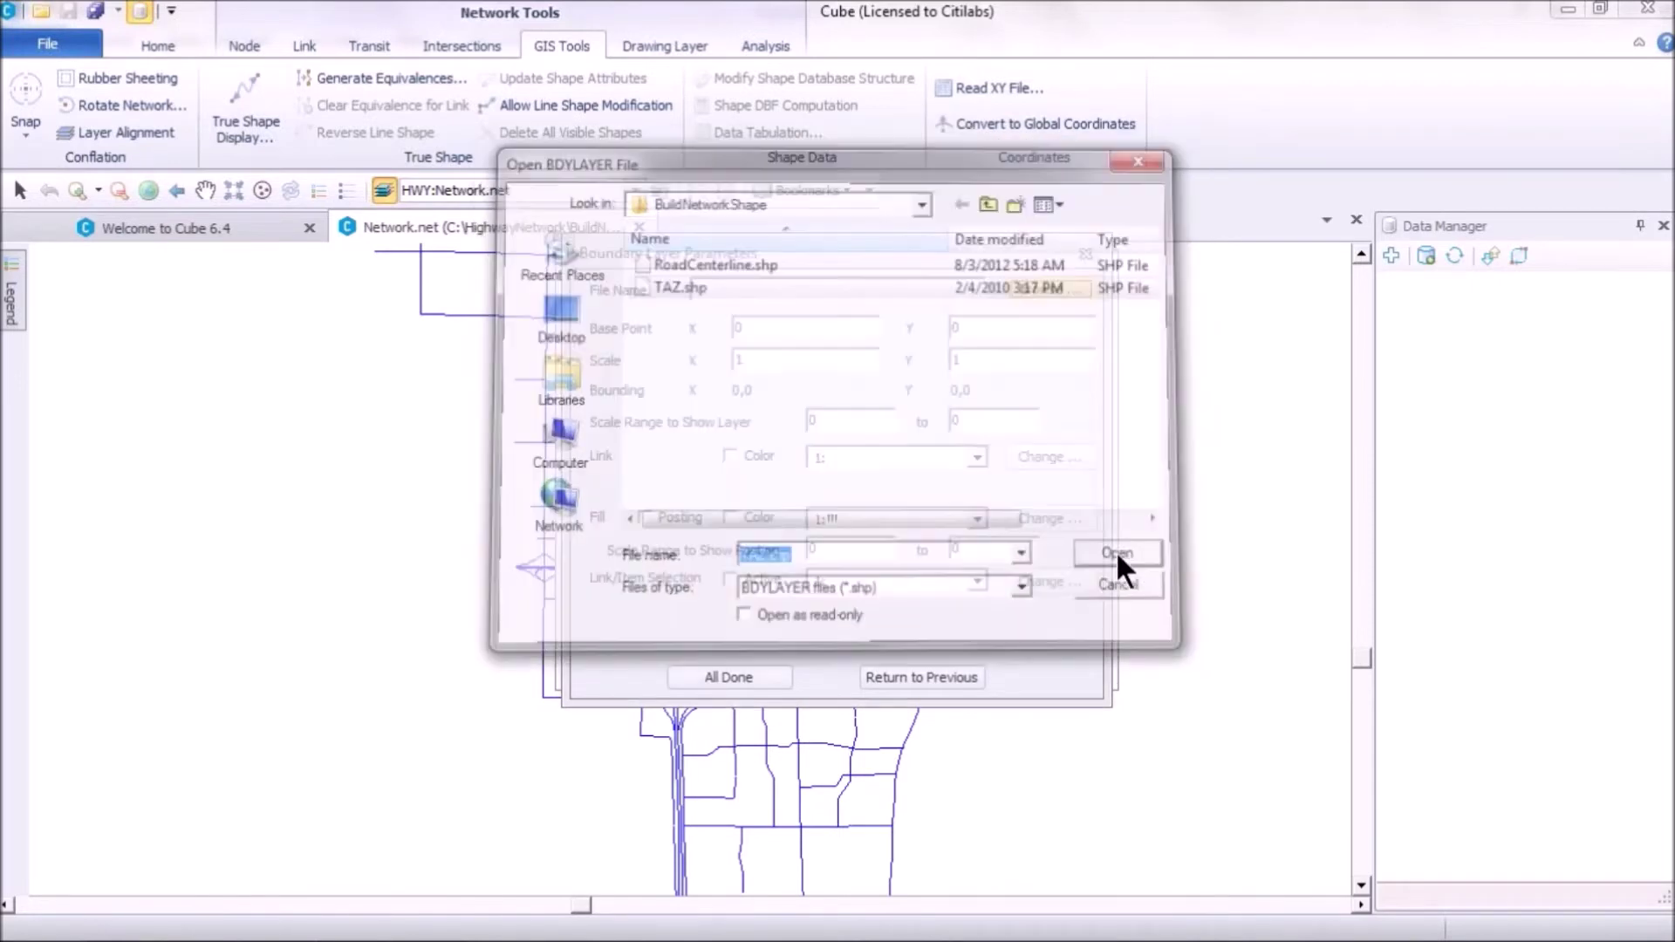
left_click(740, 677)
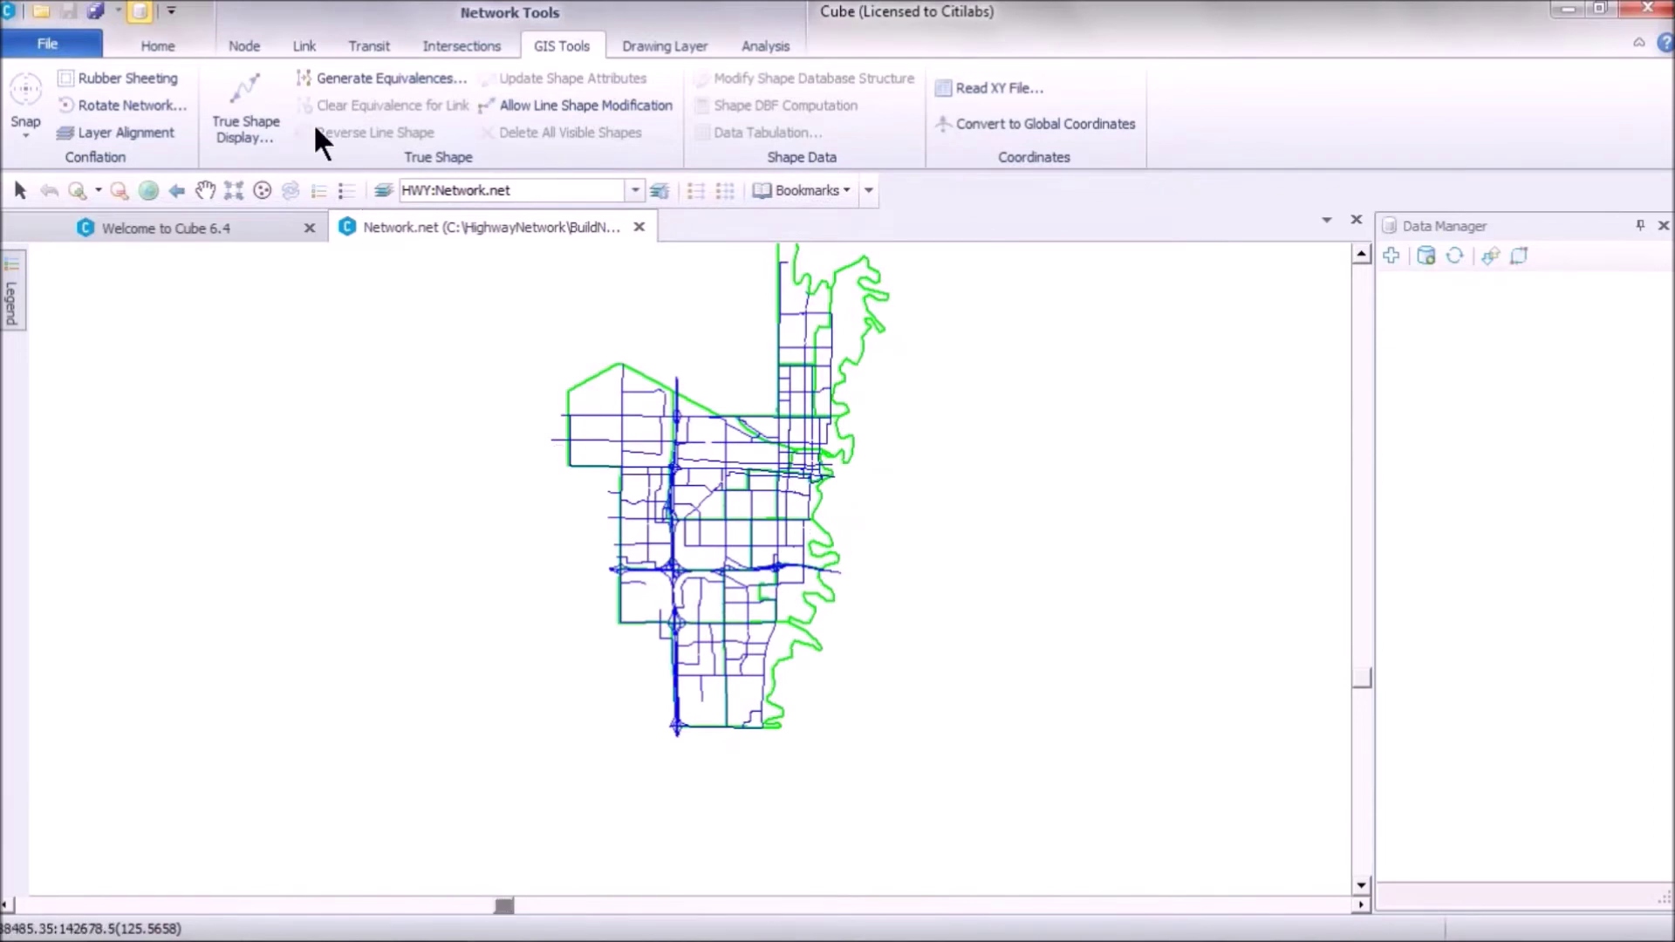
Automatically add the 16 zone centroids, taking zone numbers from the TAZ field
left_click(166, 43)
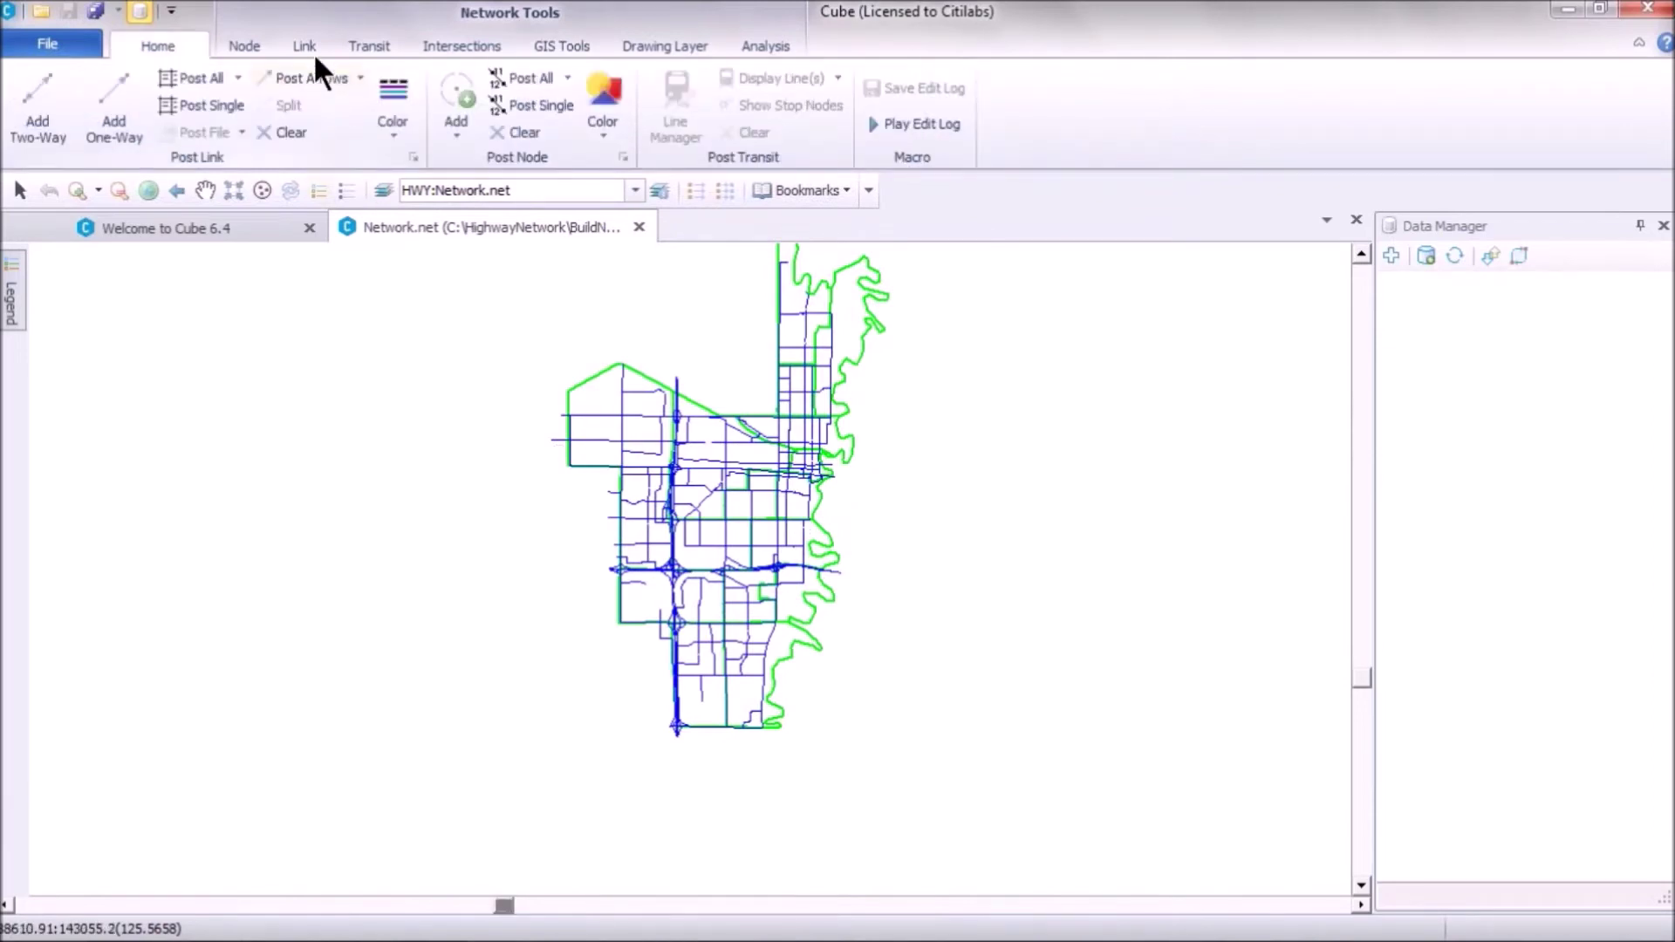
left_click(250, 42)
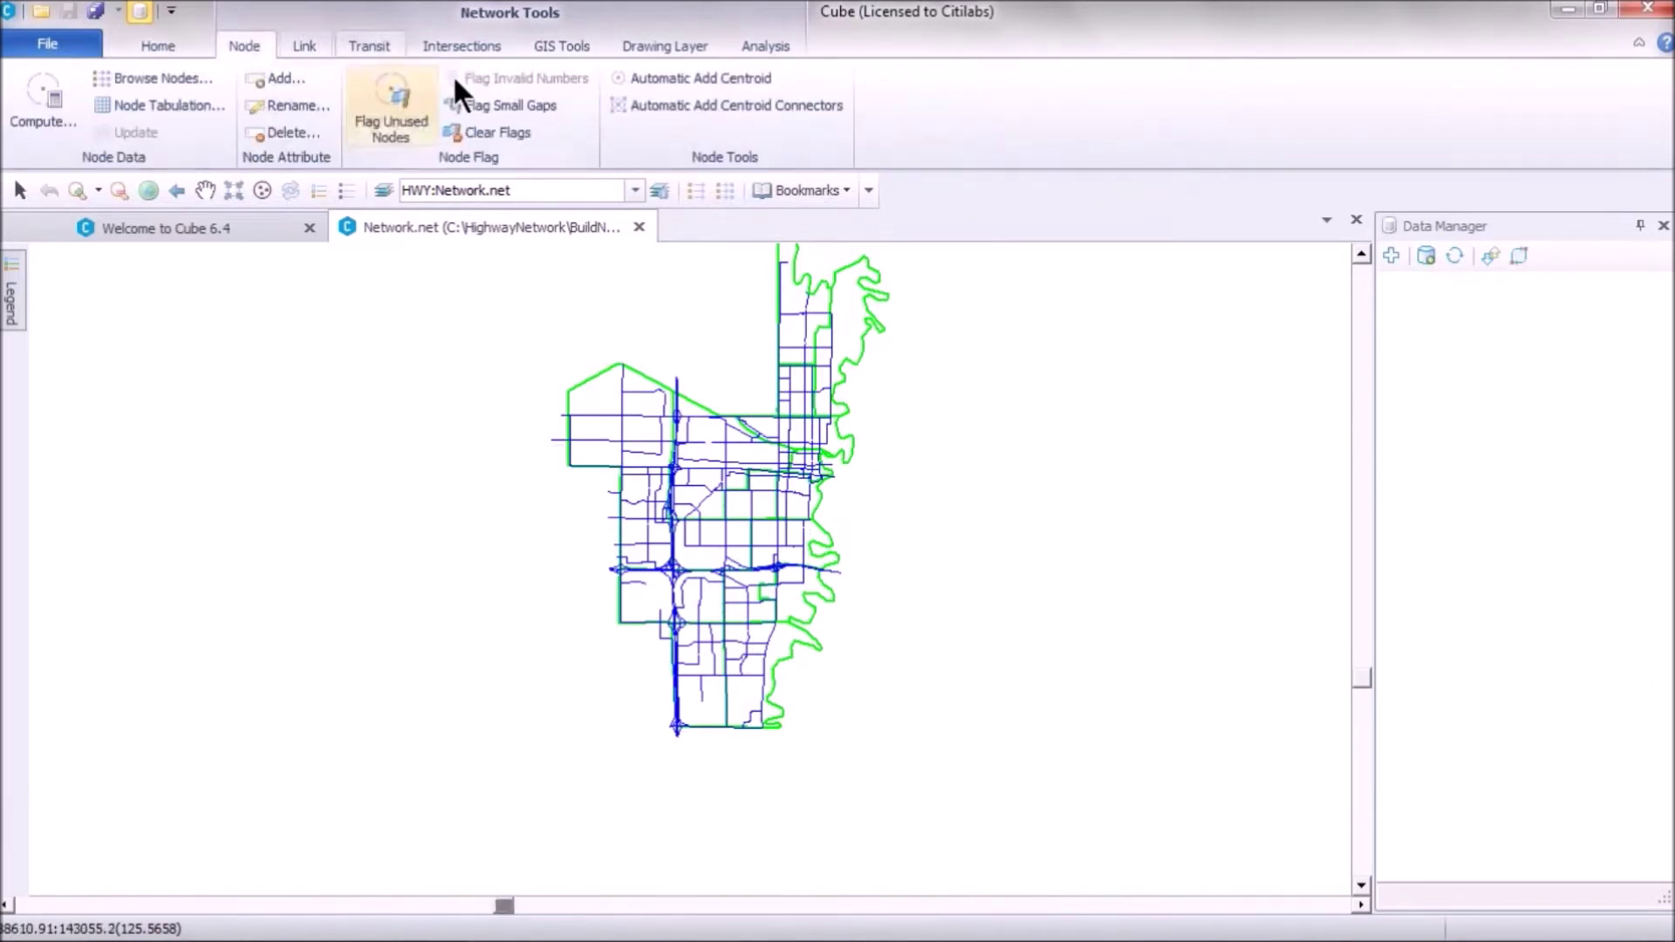
left_click(732, 75)
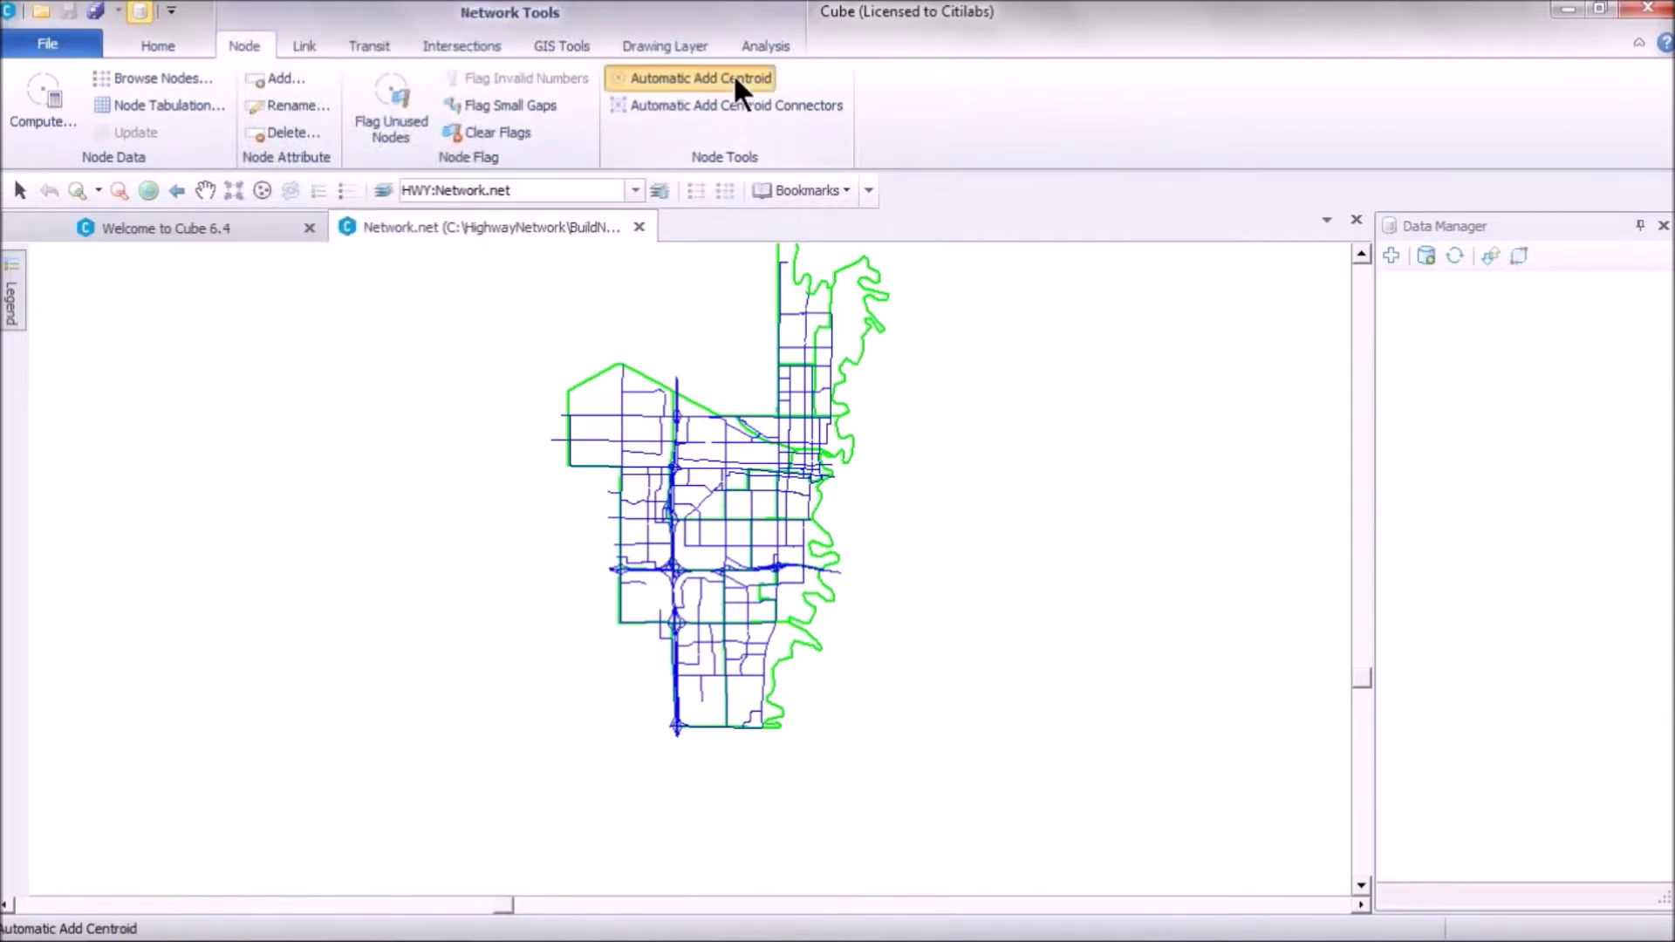
key("Down")
key("Down")
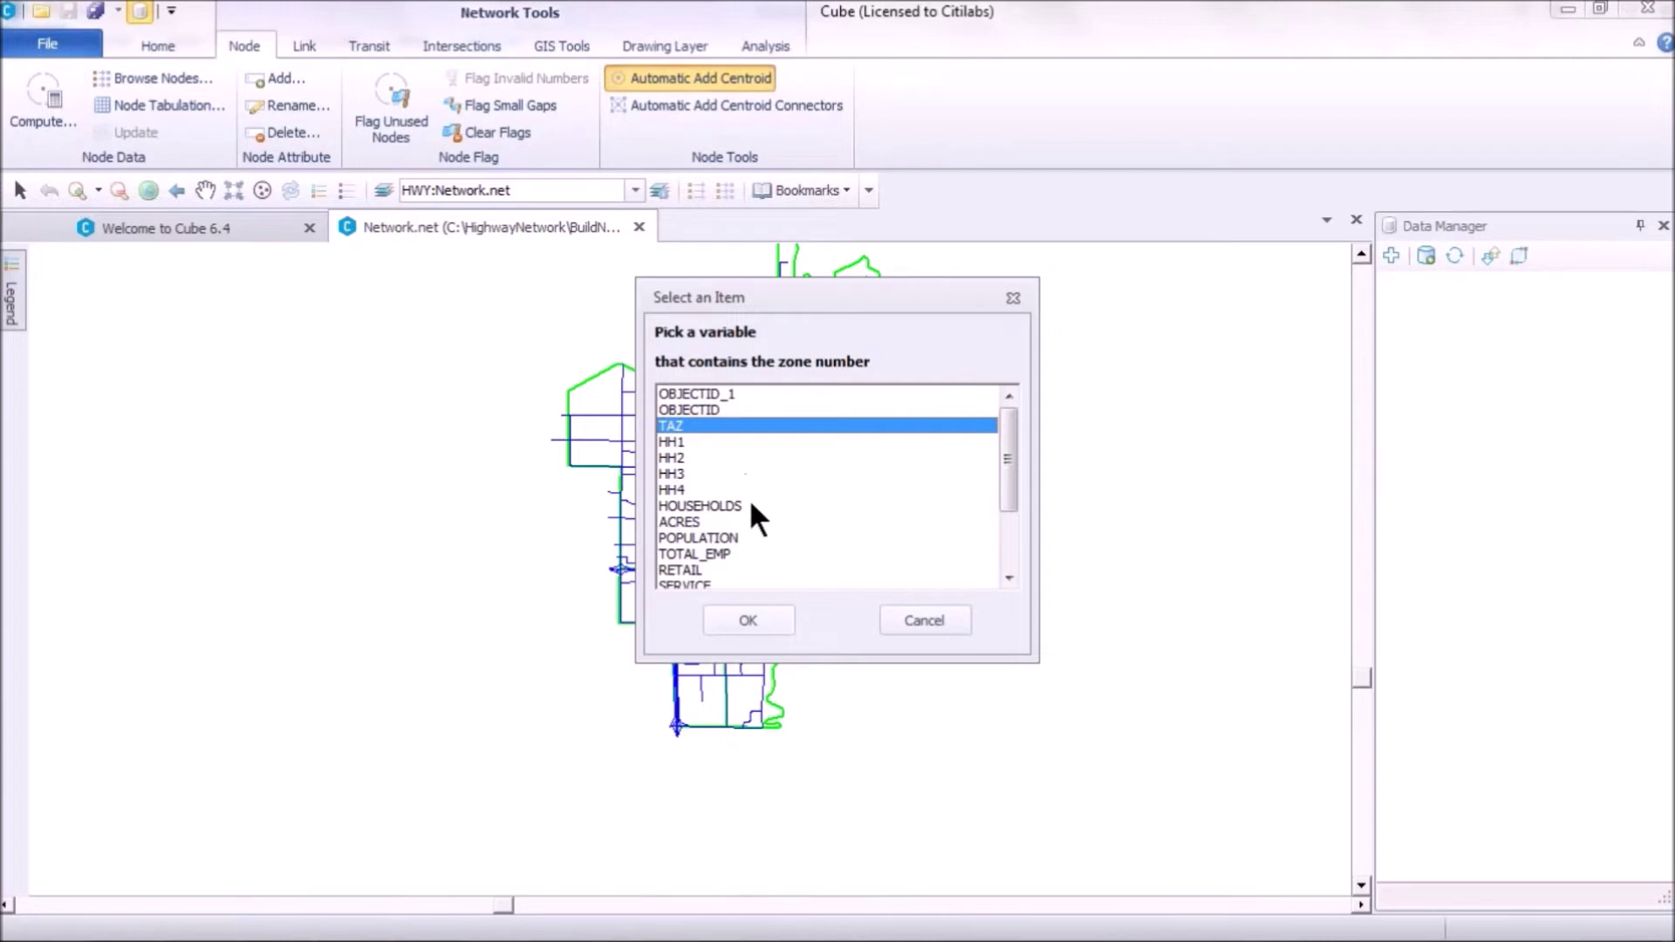
left_click(743, 610)
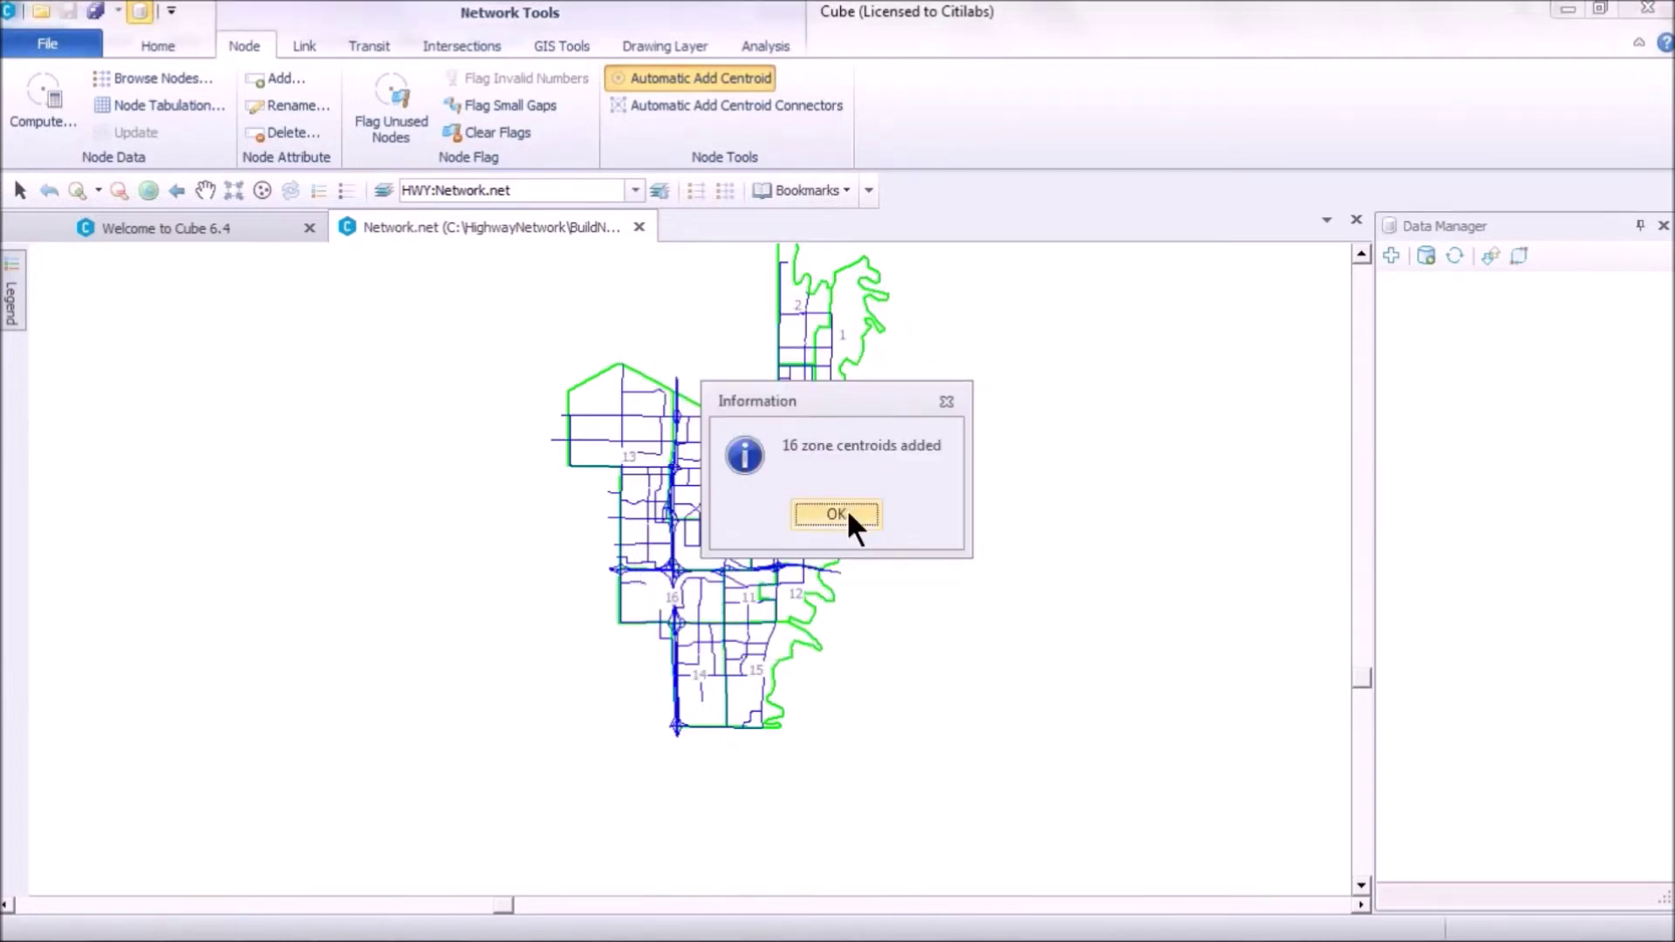
left_click(835, 513)
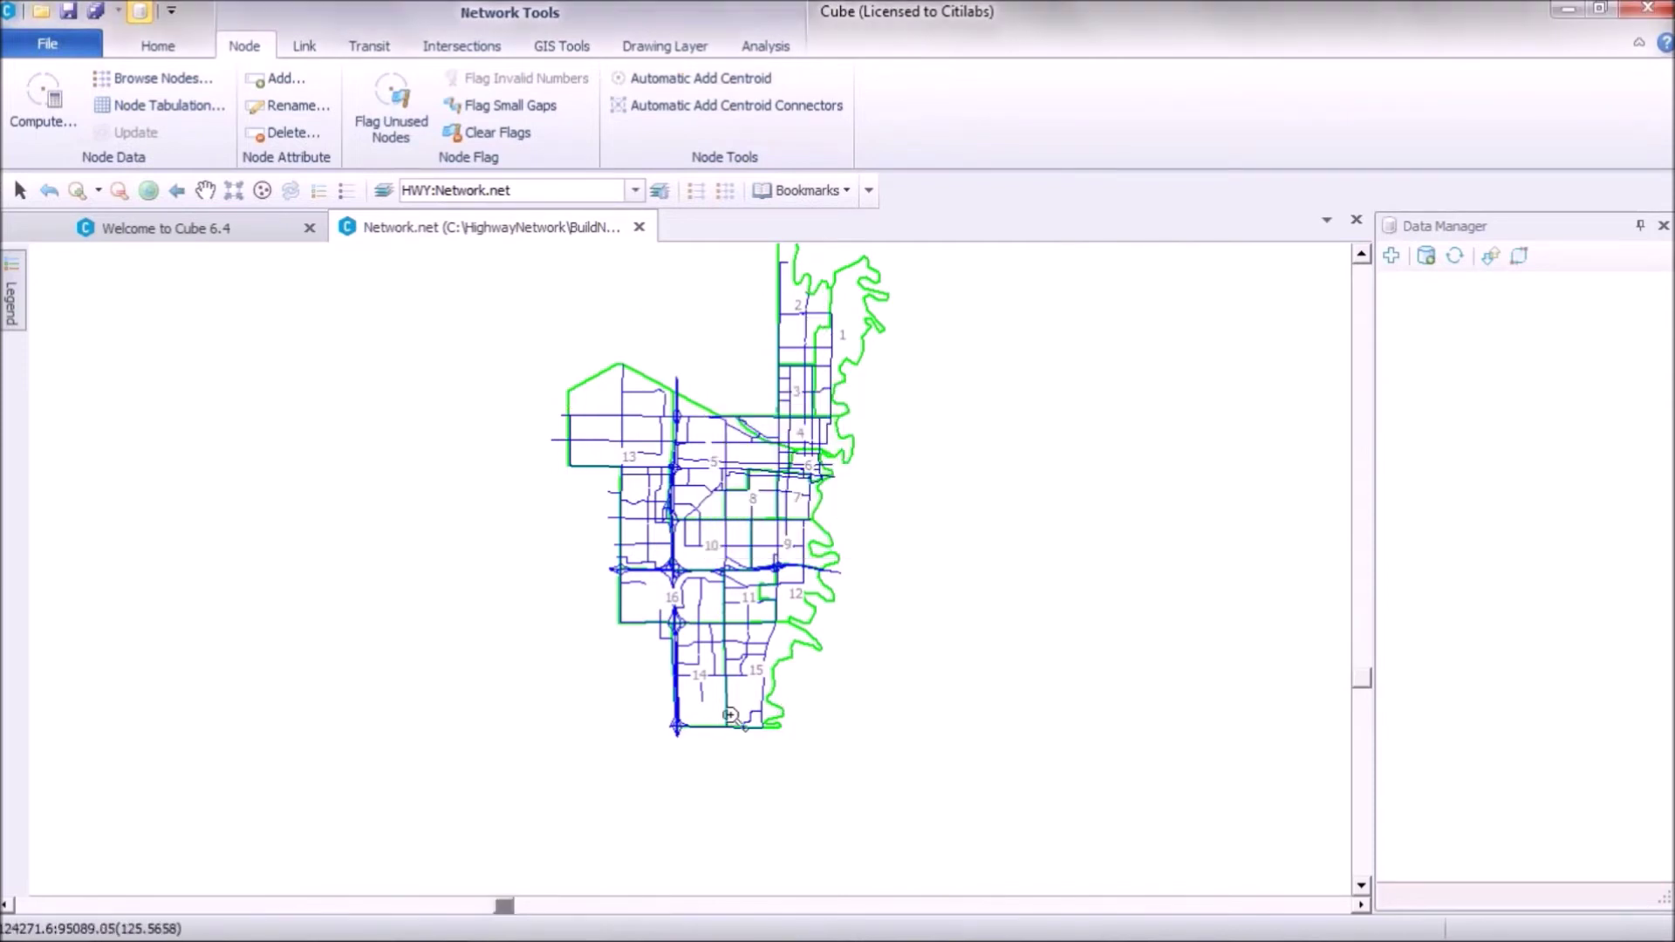
Zoom into the upper-middle network and around zone 13 to check the centroid labels
left_click_drag(596, 417, 862, 541)
left_click_drag(149, 437, 251, 513)
scroll(702, 572, "down", 5)
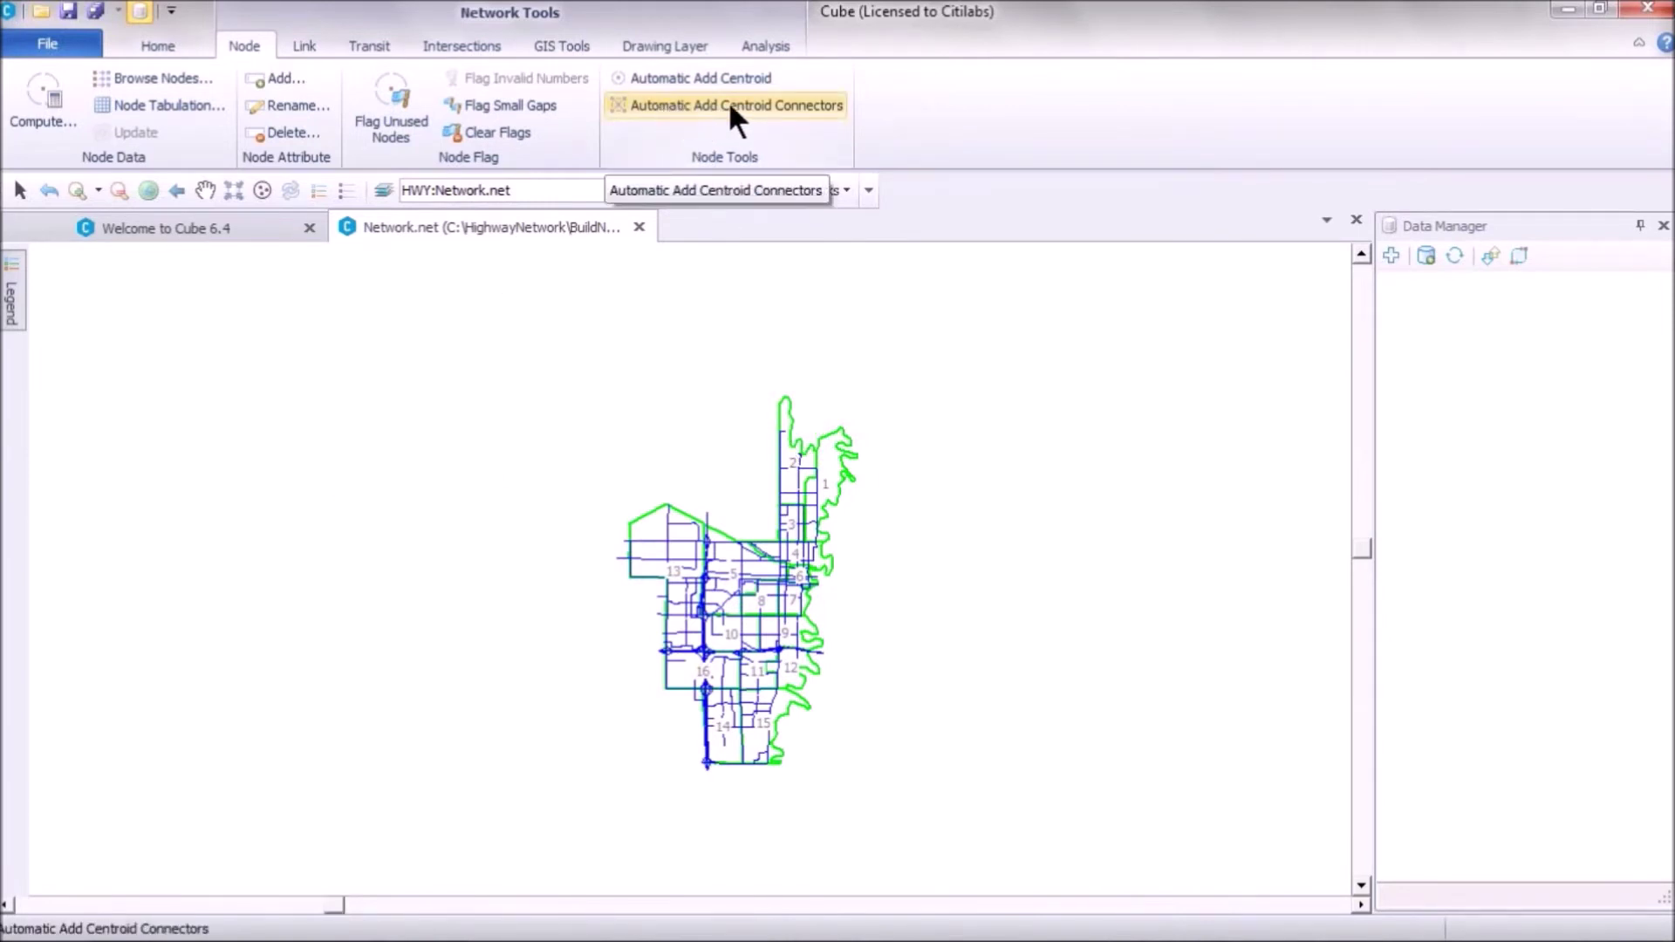
Generate centroid connectors with max 4 connectors, distance 2, weighting 4, and blank conditions
left_click(767, 104)
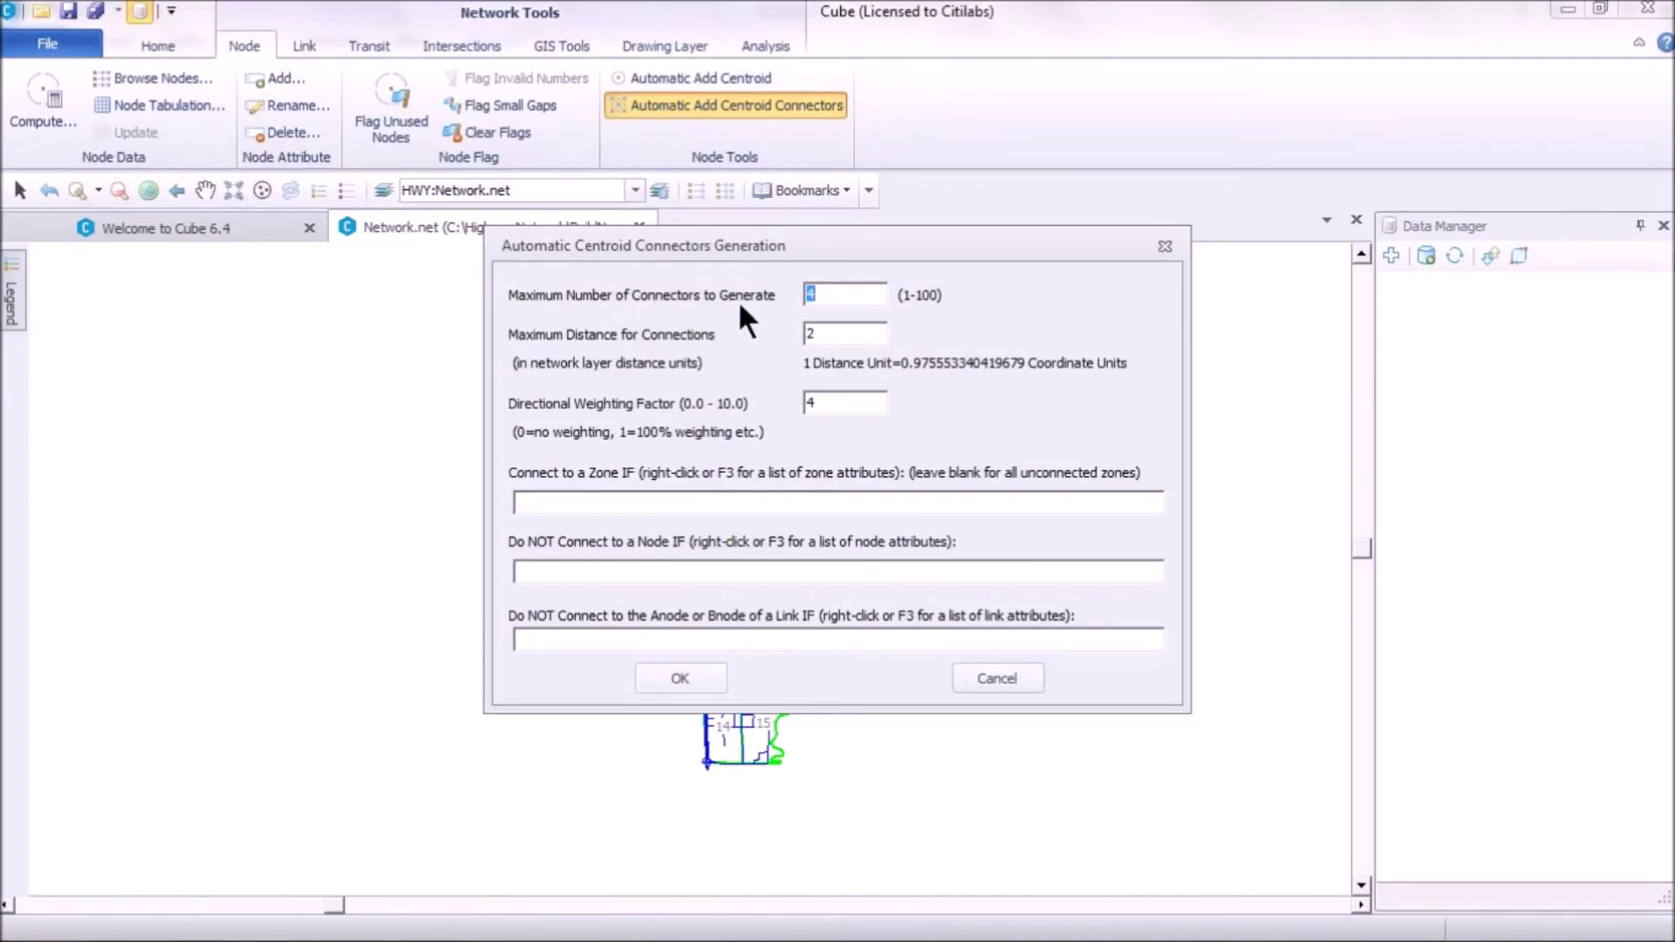
left_click(832, 295)
double_click(832, 295)
left_click(825, 330)
left_click(813, 402)
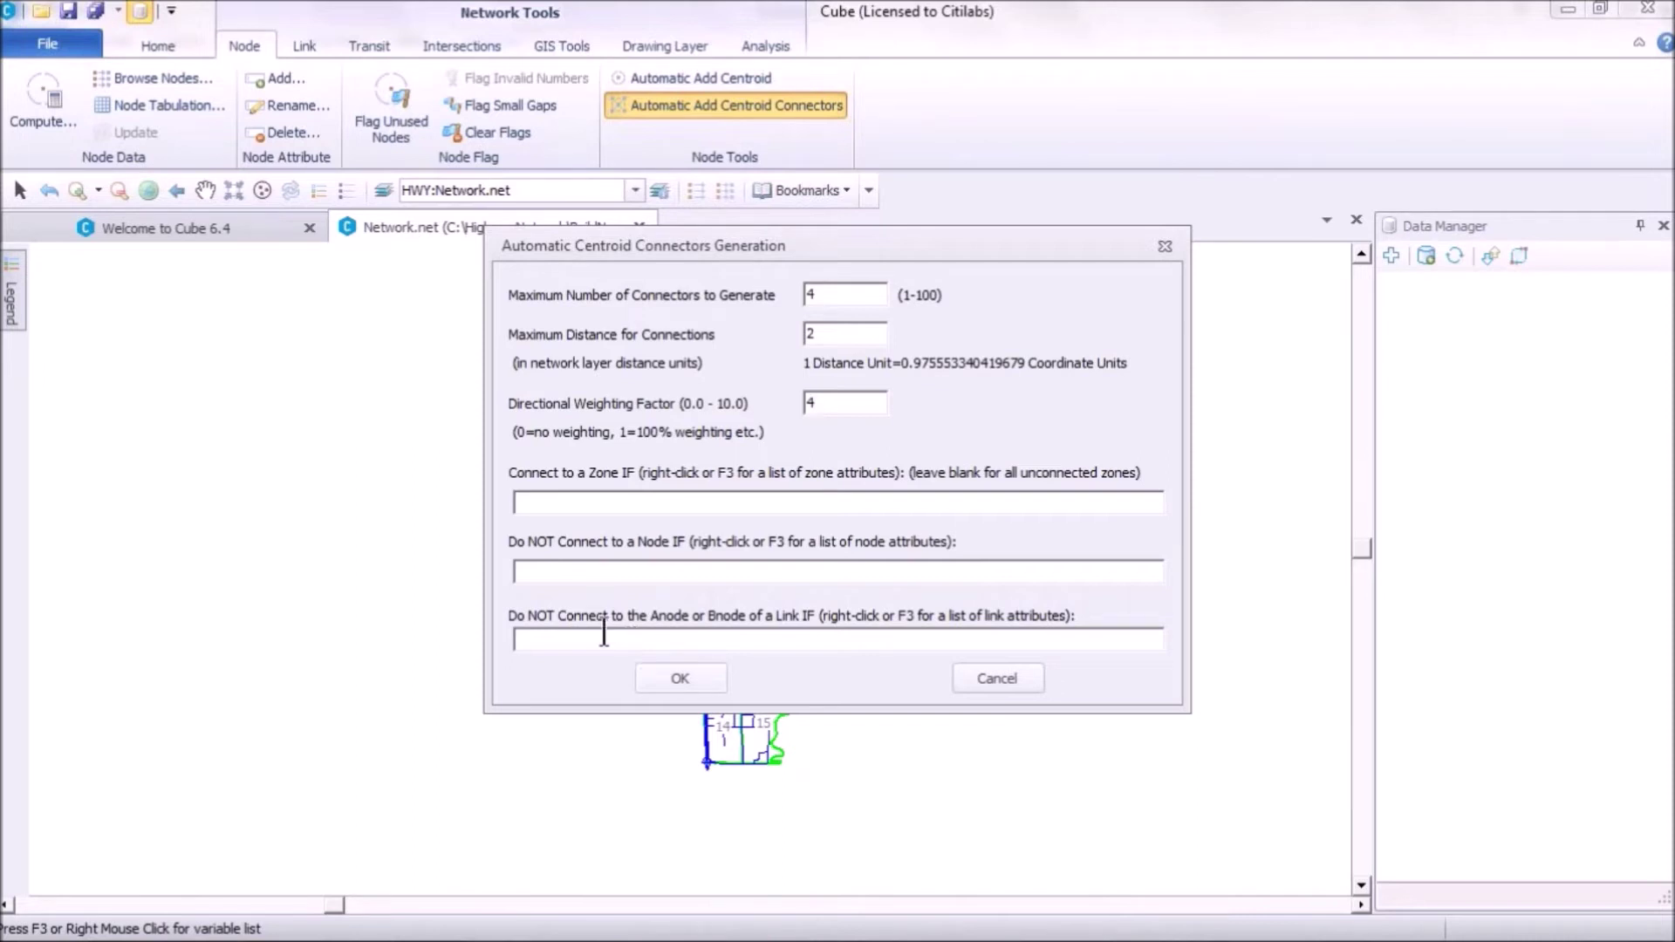
left_click(595, 506)
left_click(590, 639)
left_click(679, 677)
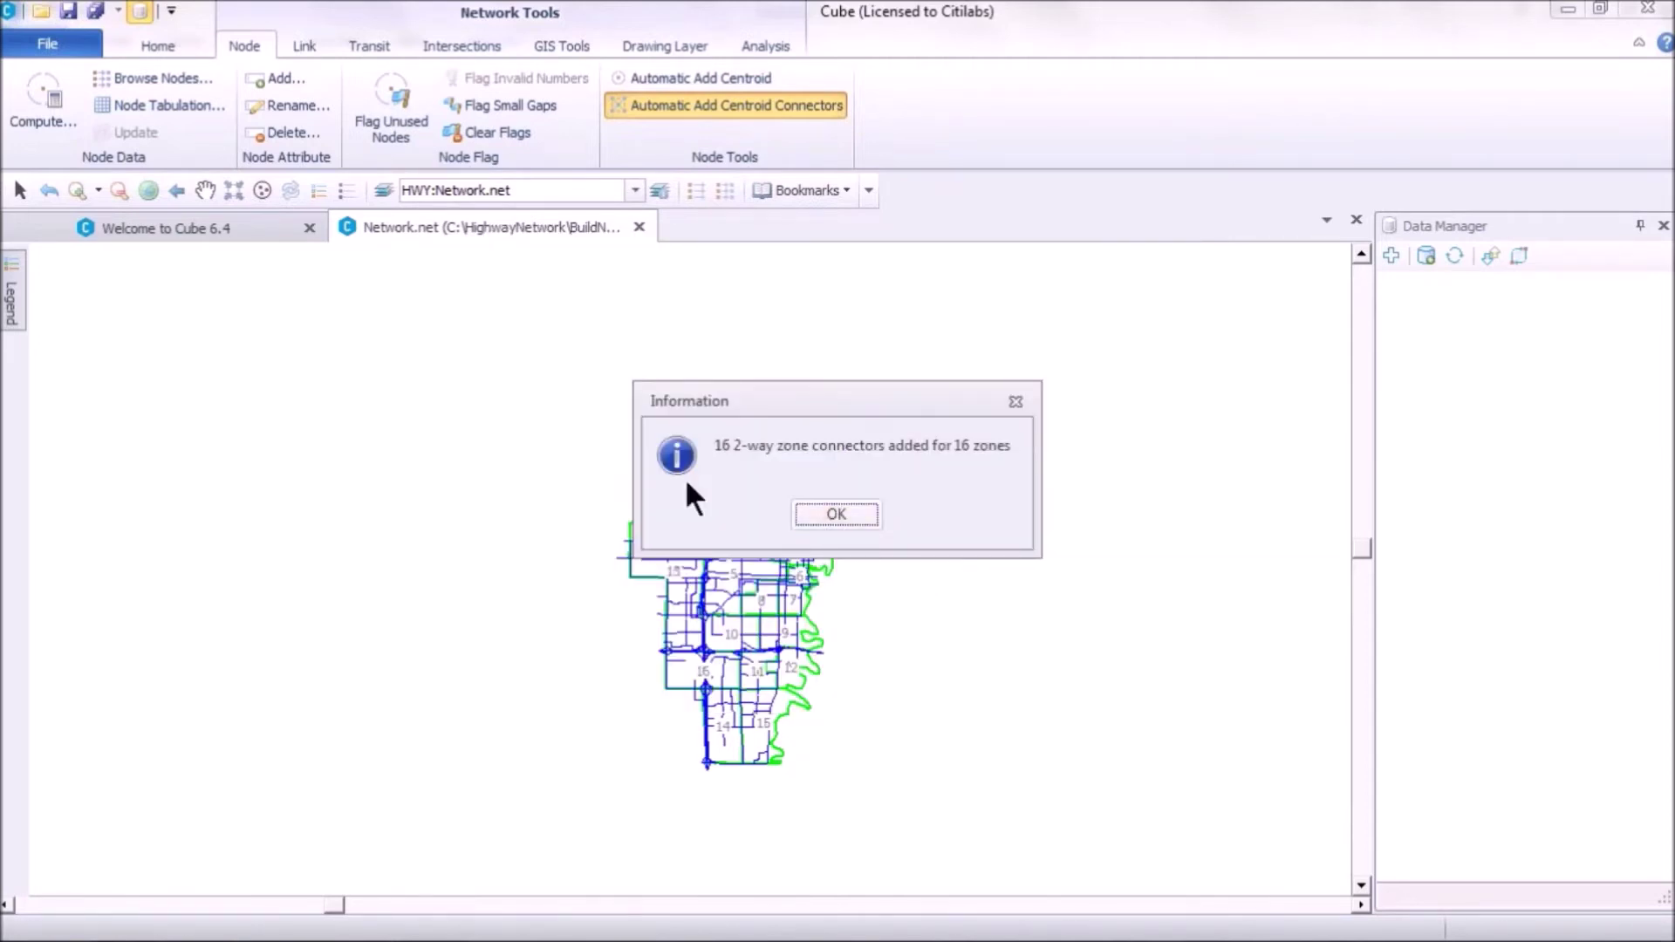
left_click(838, 515)
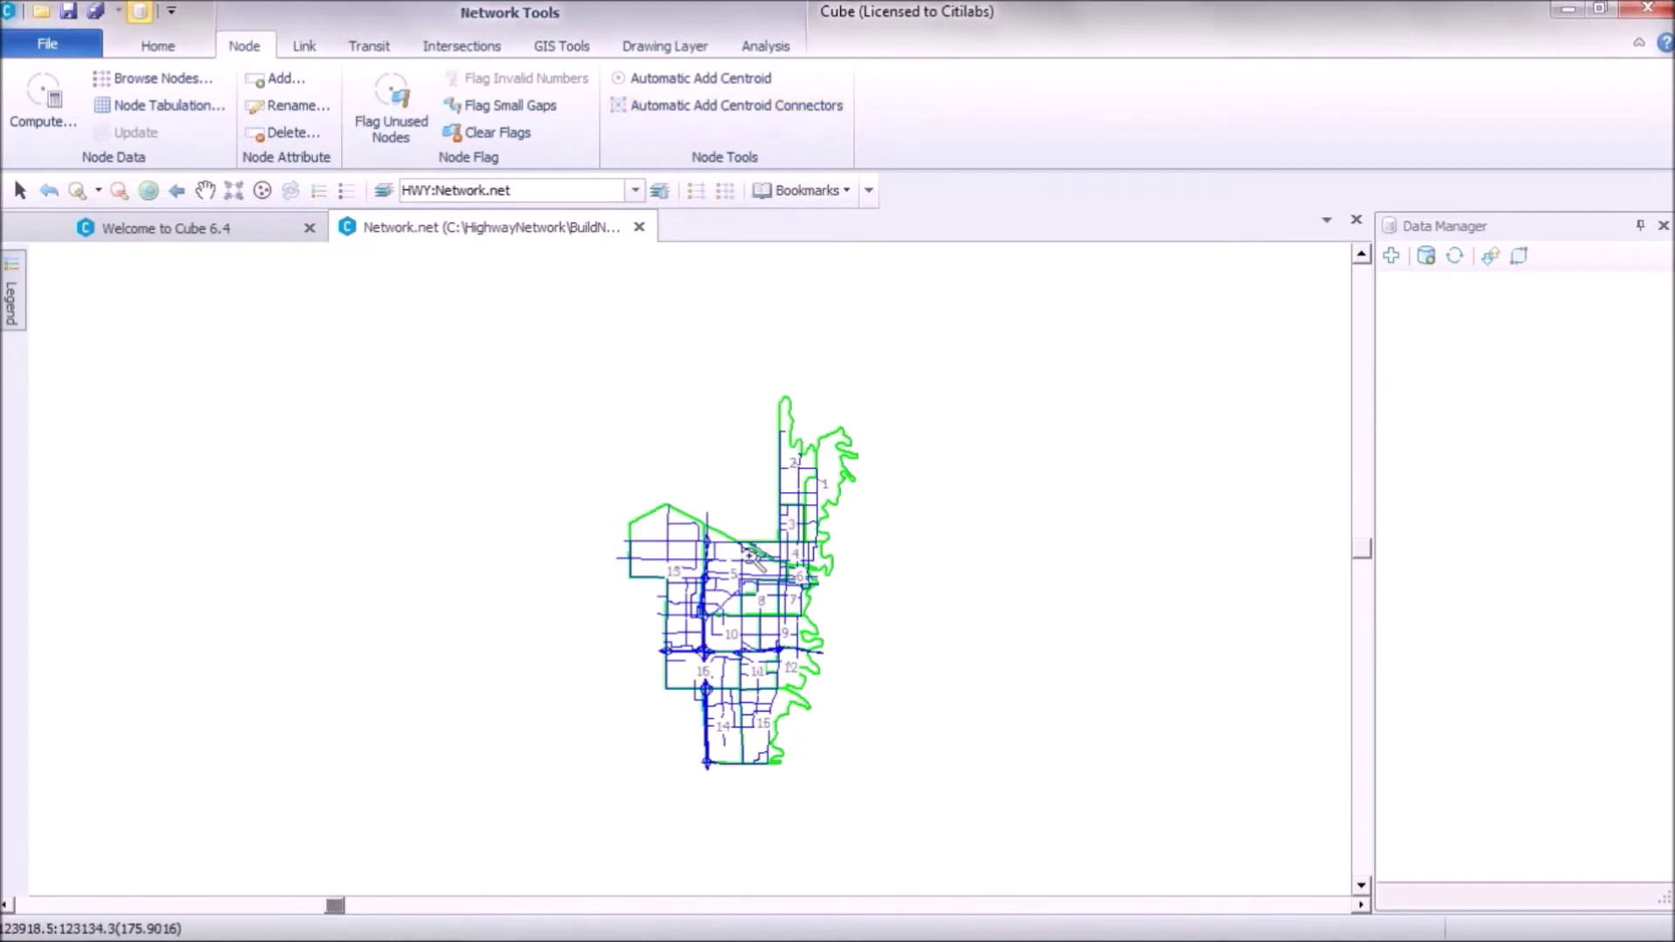
Zoom in on zone 10's new connector link, then back out to the whole network
left_click_drag(714, 608, 779, 668)
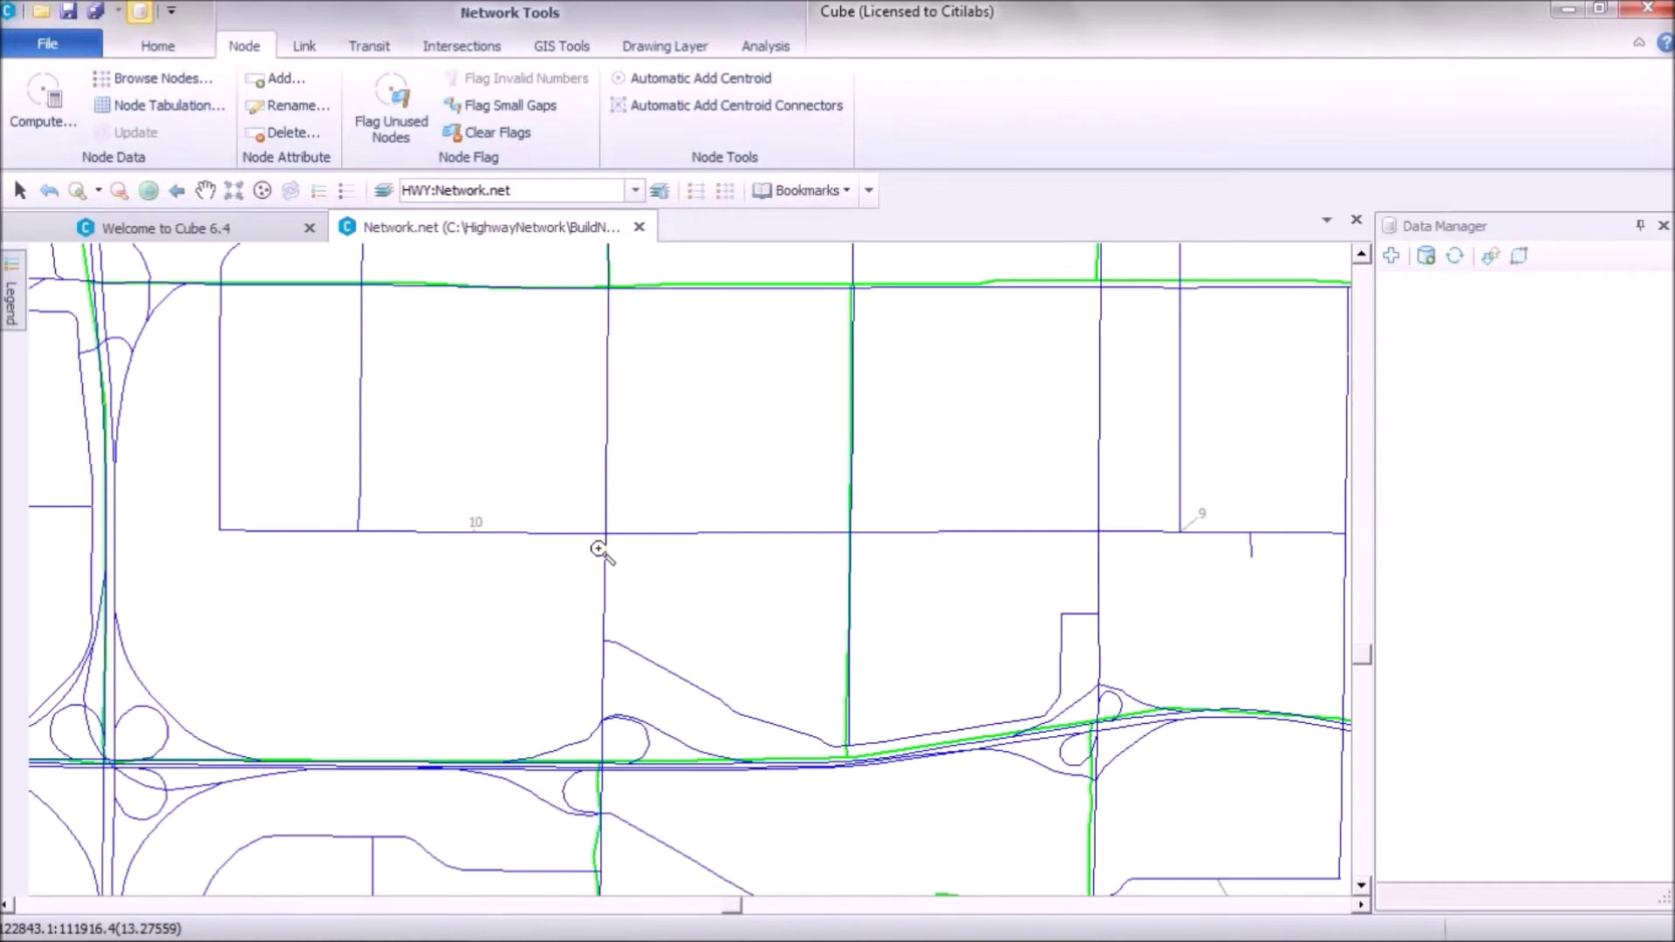
left_click_drag(419, 482, 610, 598)
left_click_drag(490, 378, 827, 665)
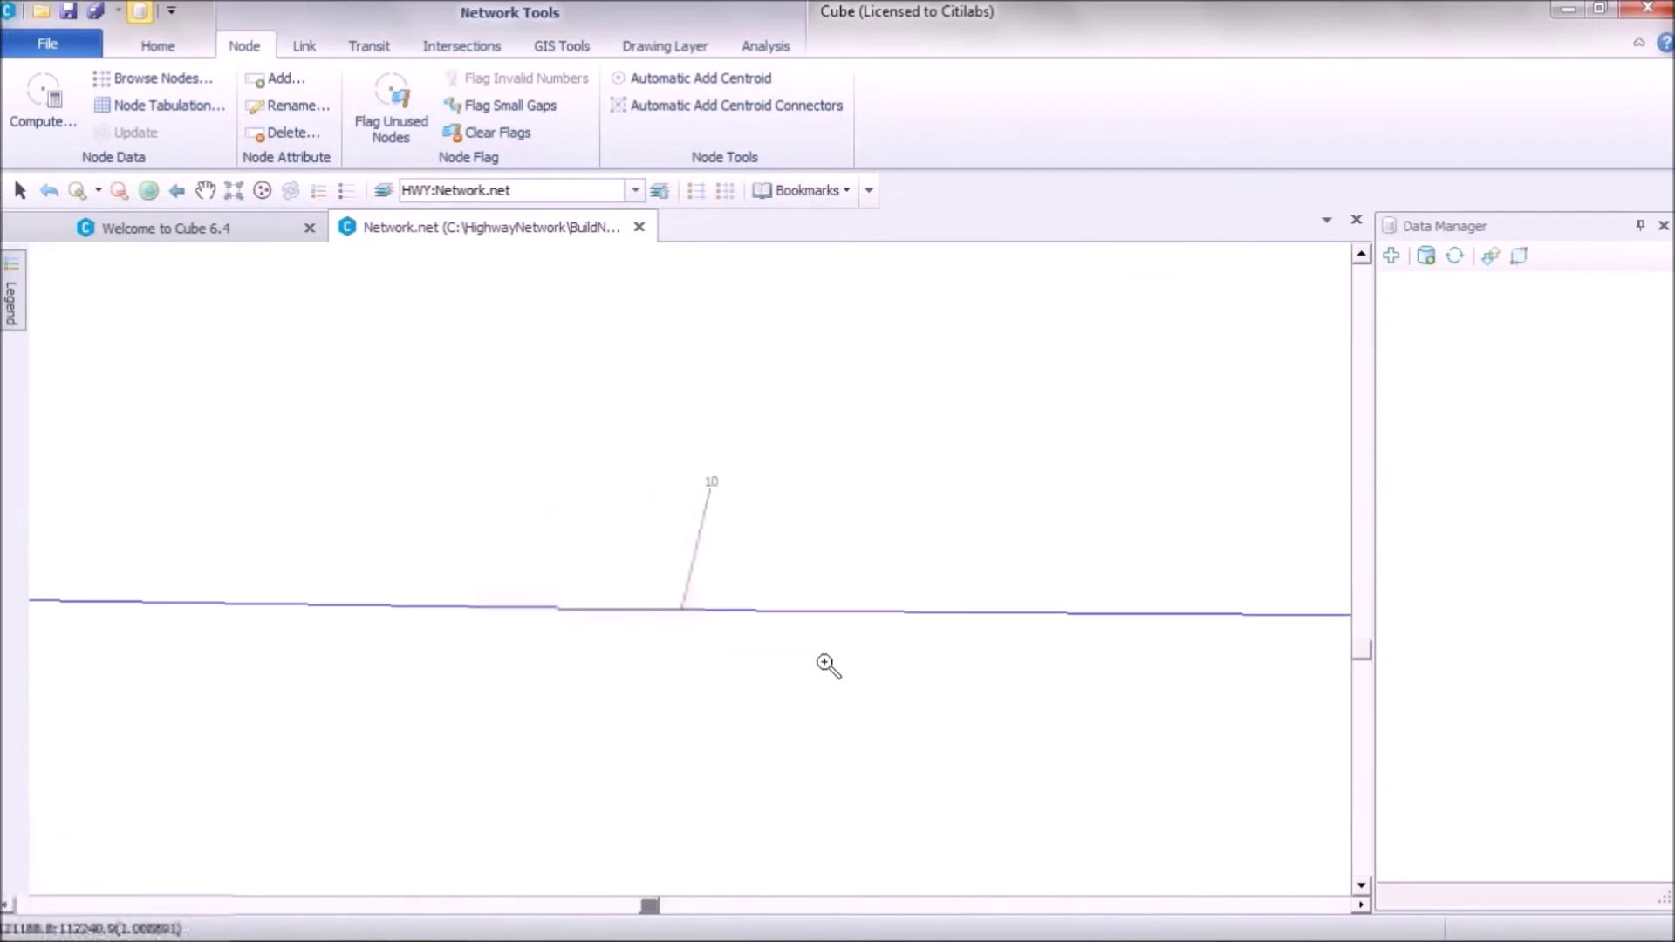
scroll(698, 617, "down", 3)
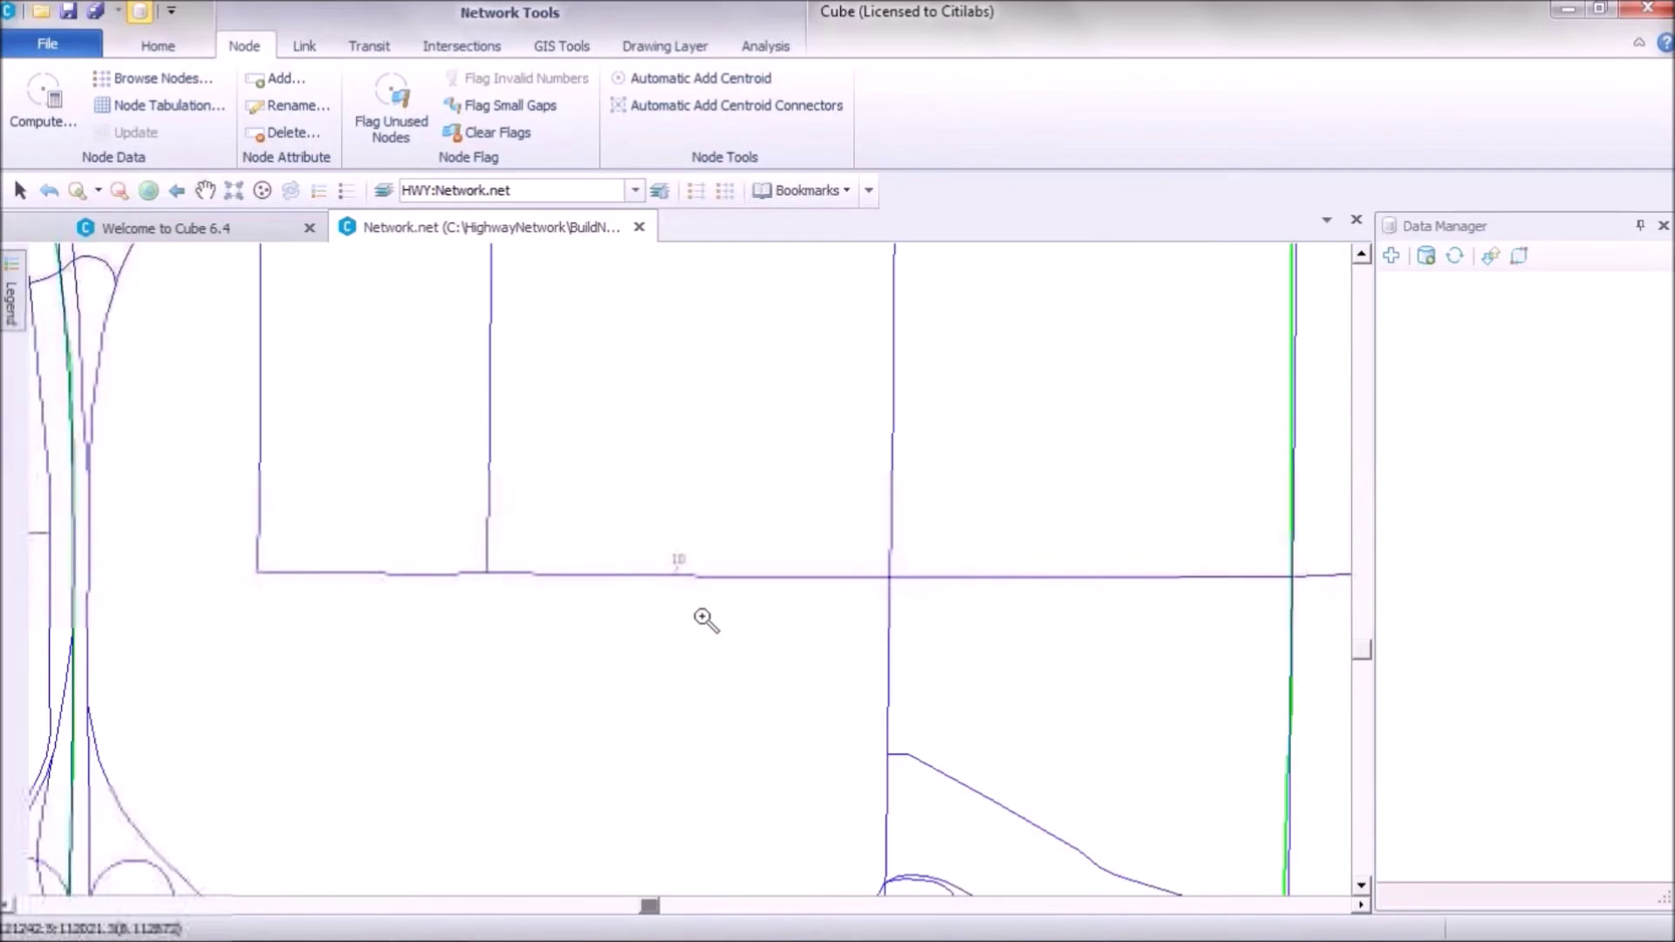
scroll(705, 620, "down", 8)
left_click_drag(607, 413, 795, 716)
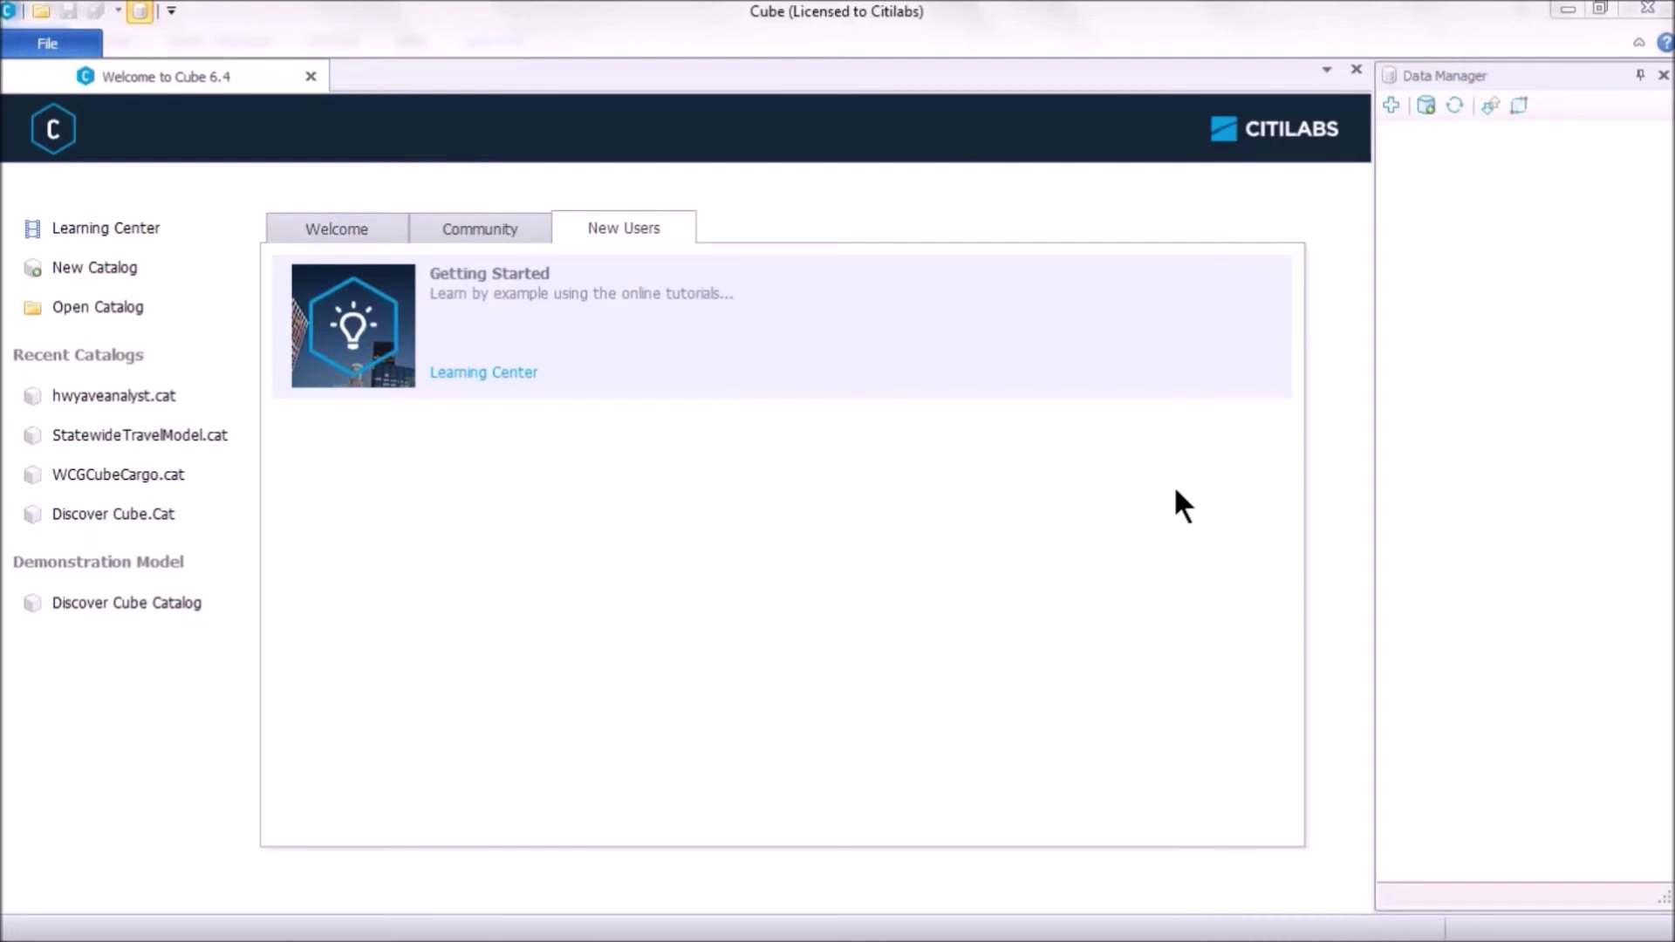
Create the file geodatabase GISNetwork.gdb in C:\HighwayNetwork via Data Manager's Create Data
left_click(1426, 105)
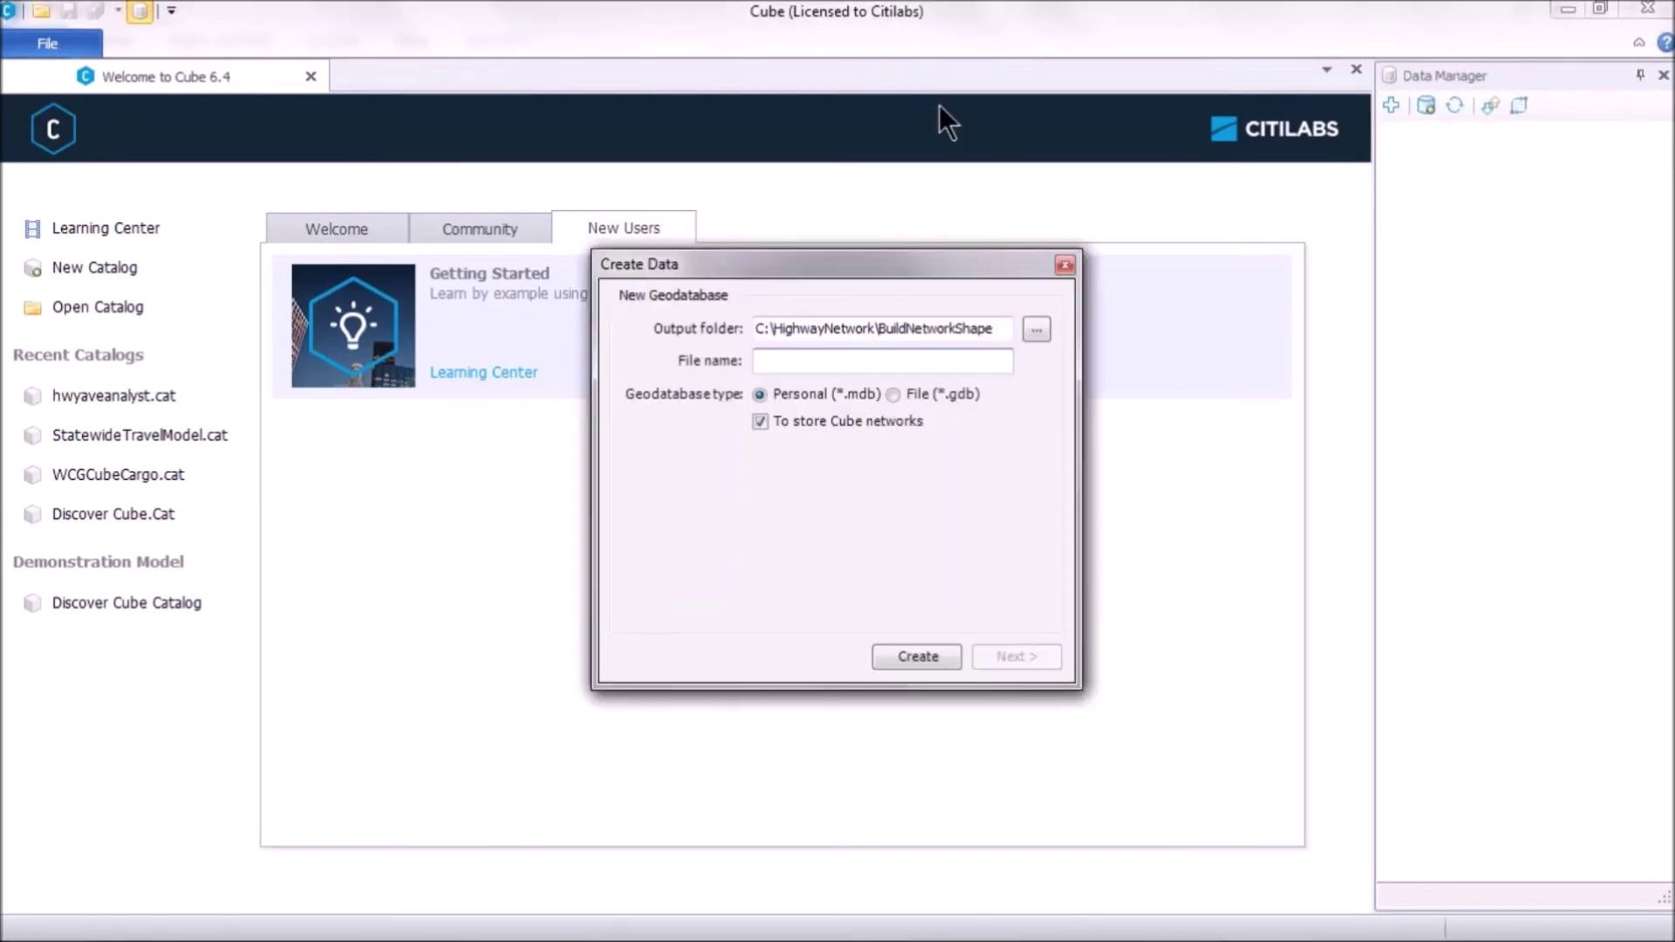
left_click(888, 328)
left_click_drag(877, 328, 1003, 328)
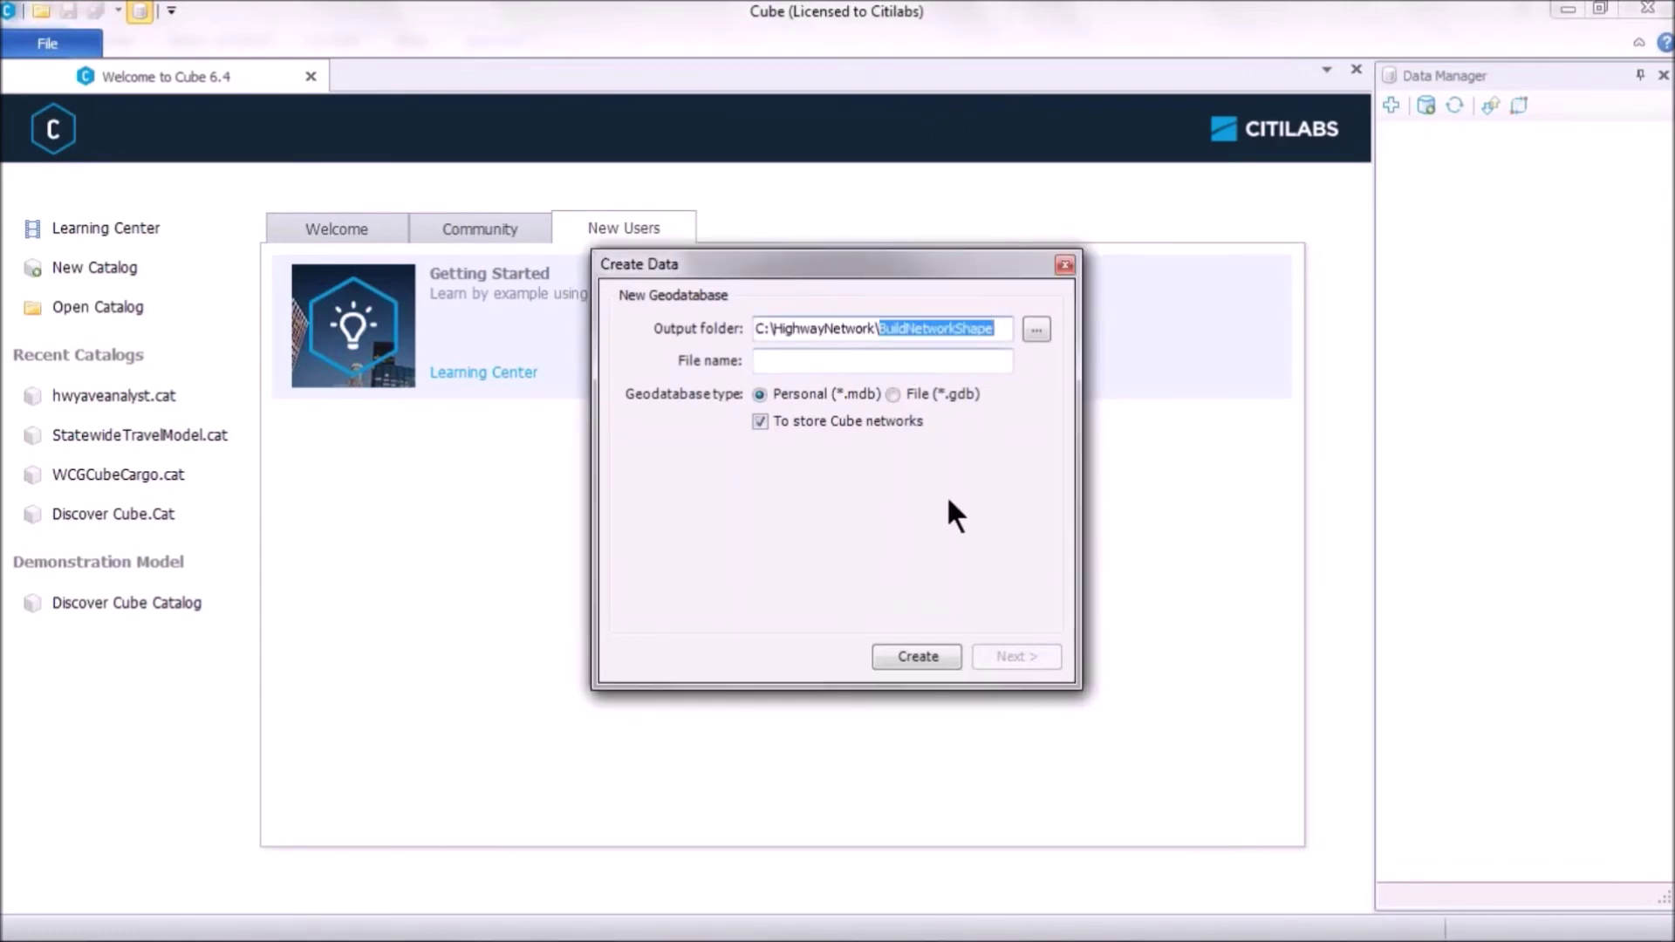
key("BackSpace")
left_click(842, 363)
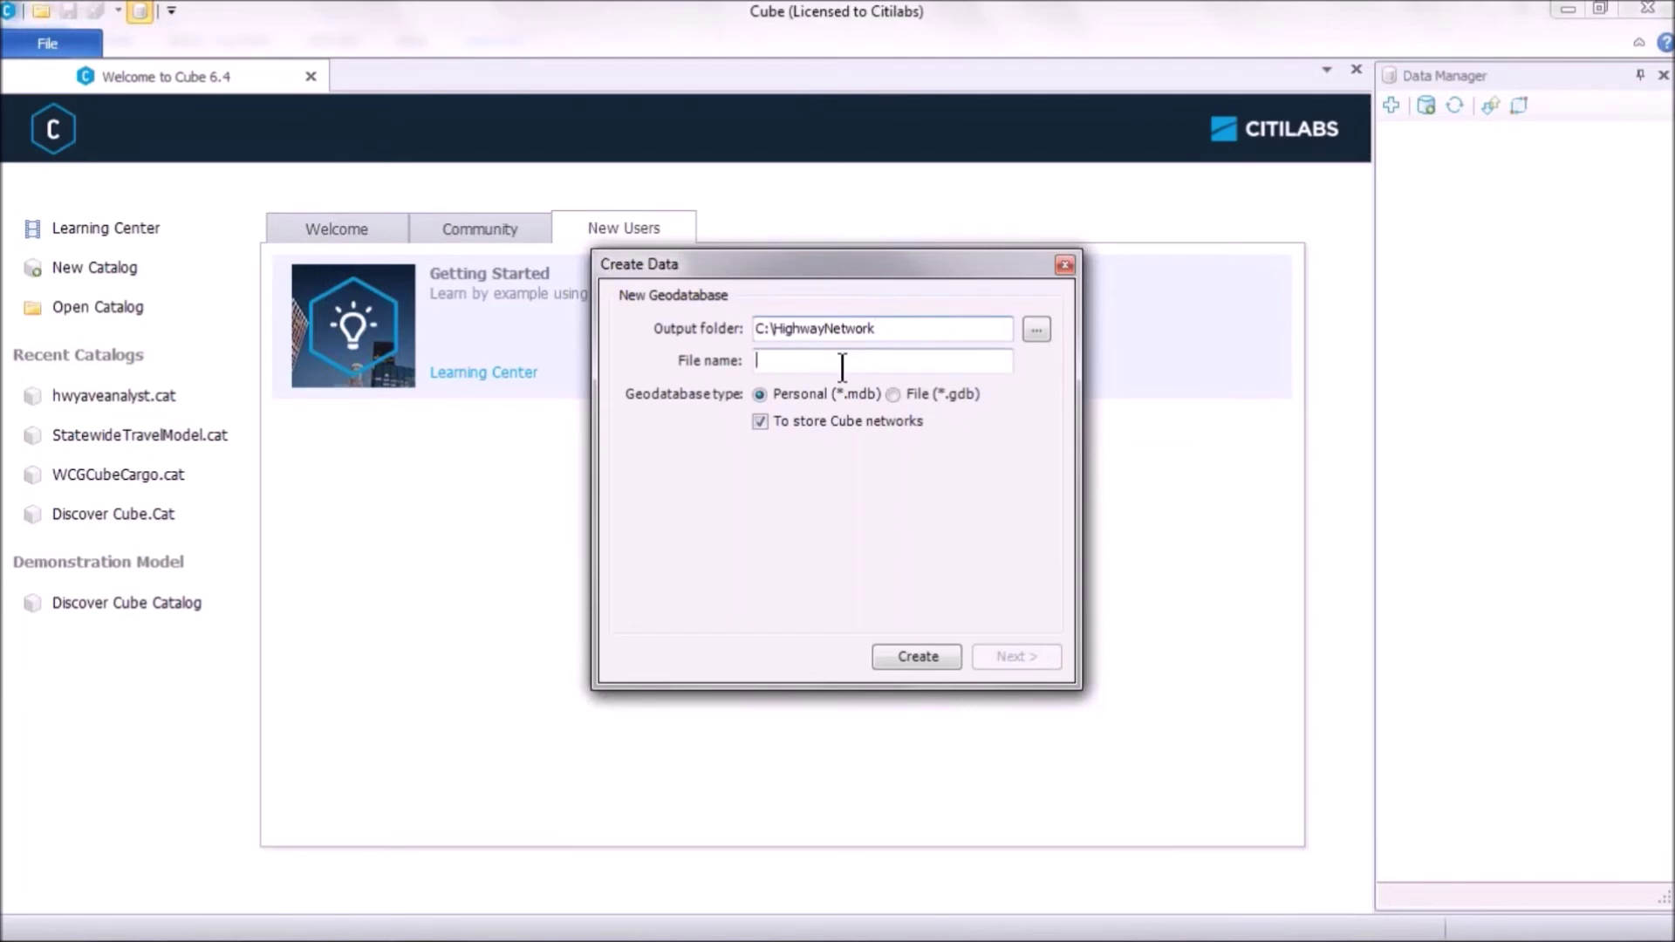
type("GI")
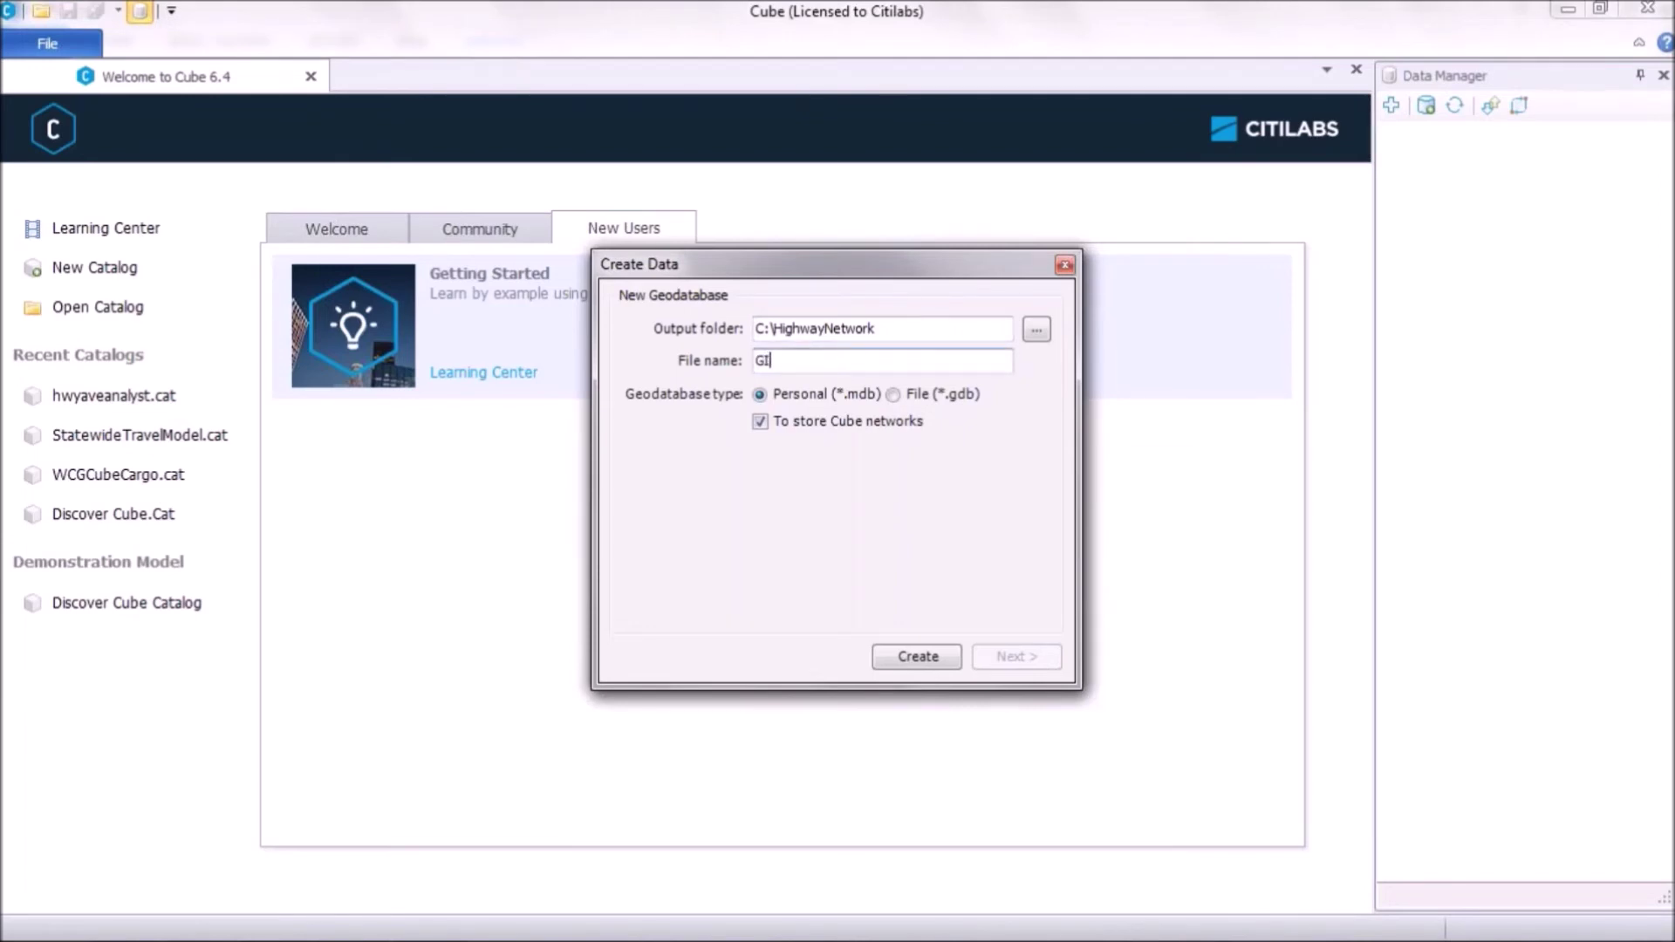
type("SNetwork")
left_click(899, 394)
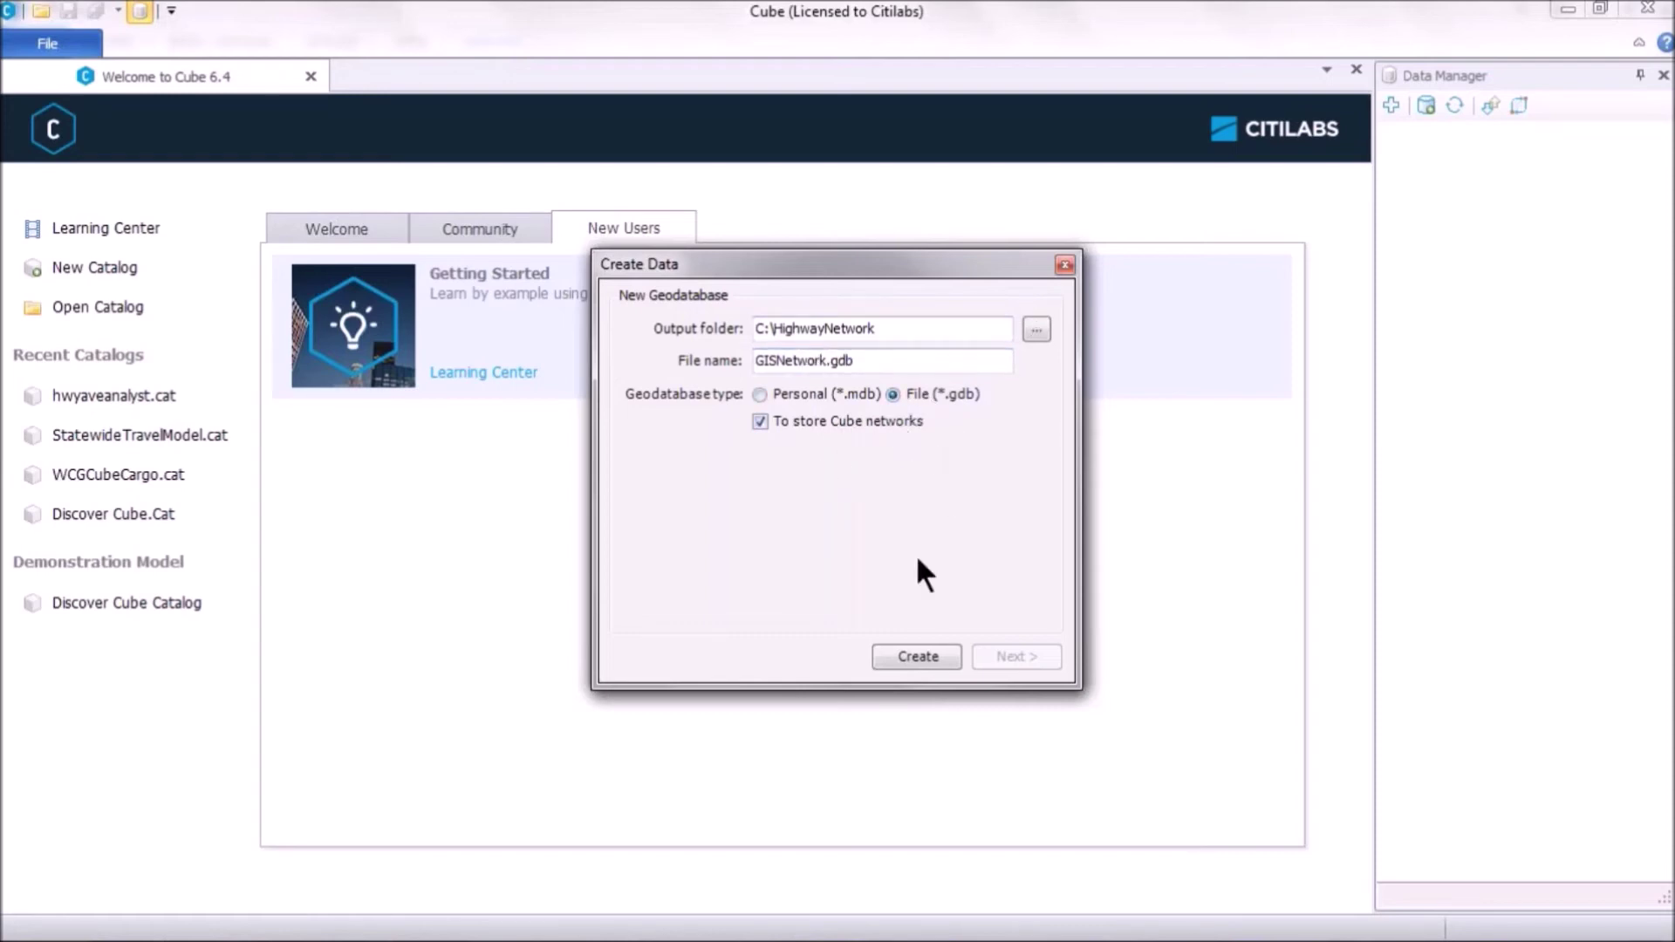
left_click(917, 656)
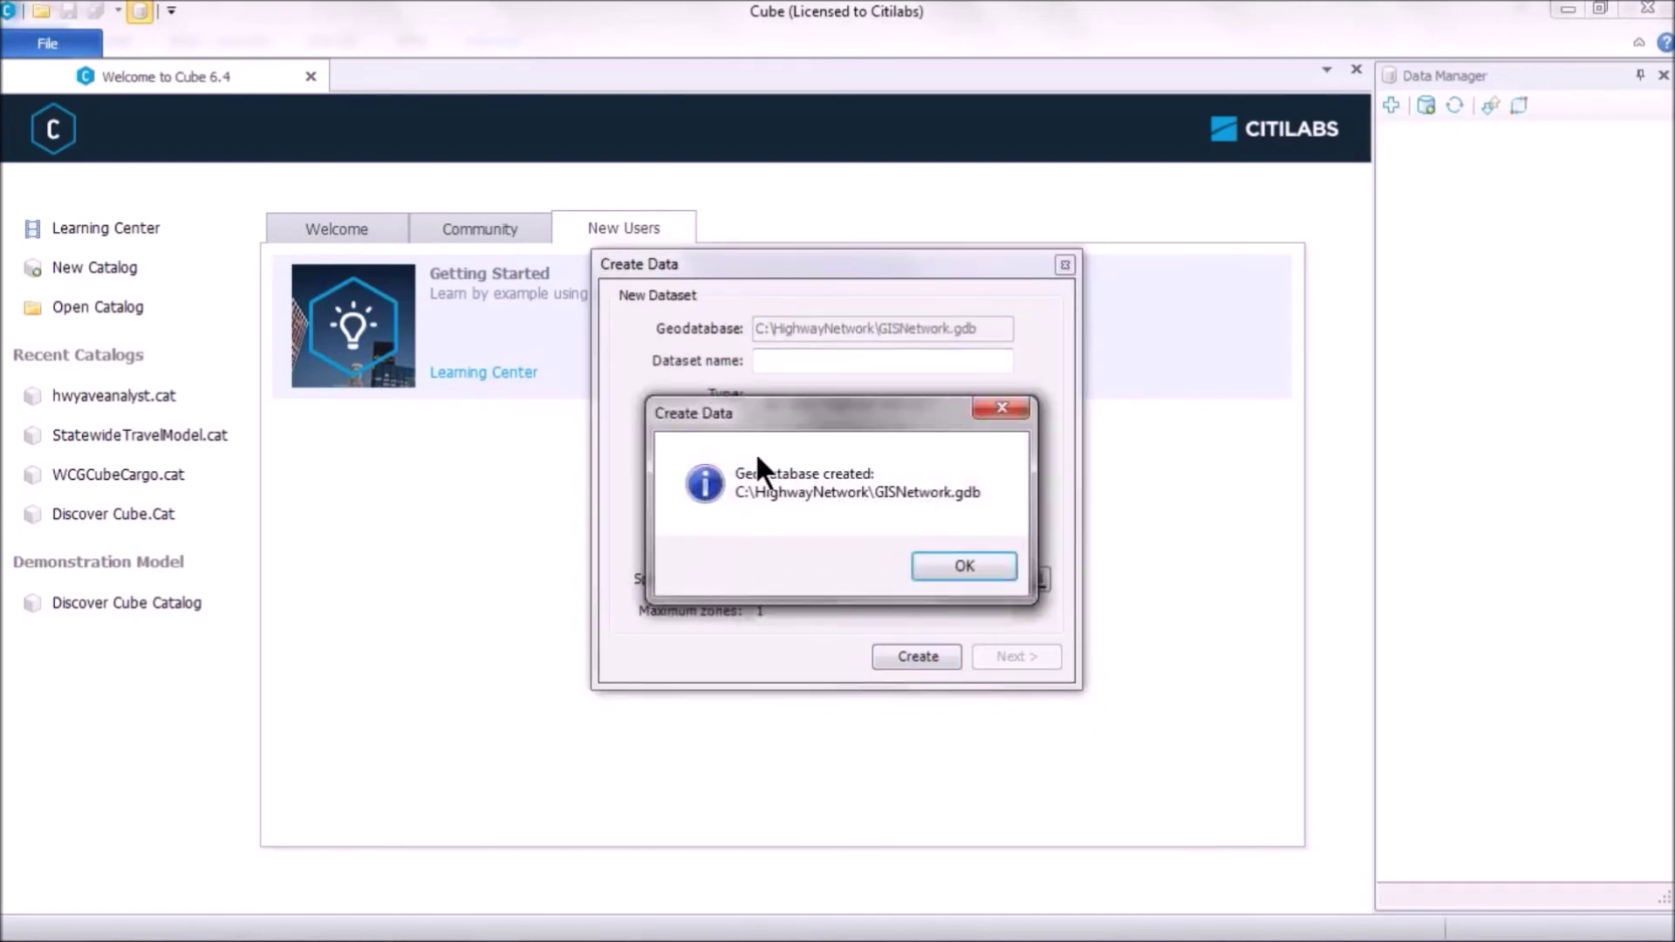
left_click(965, 565)
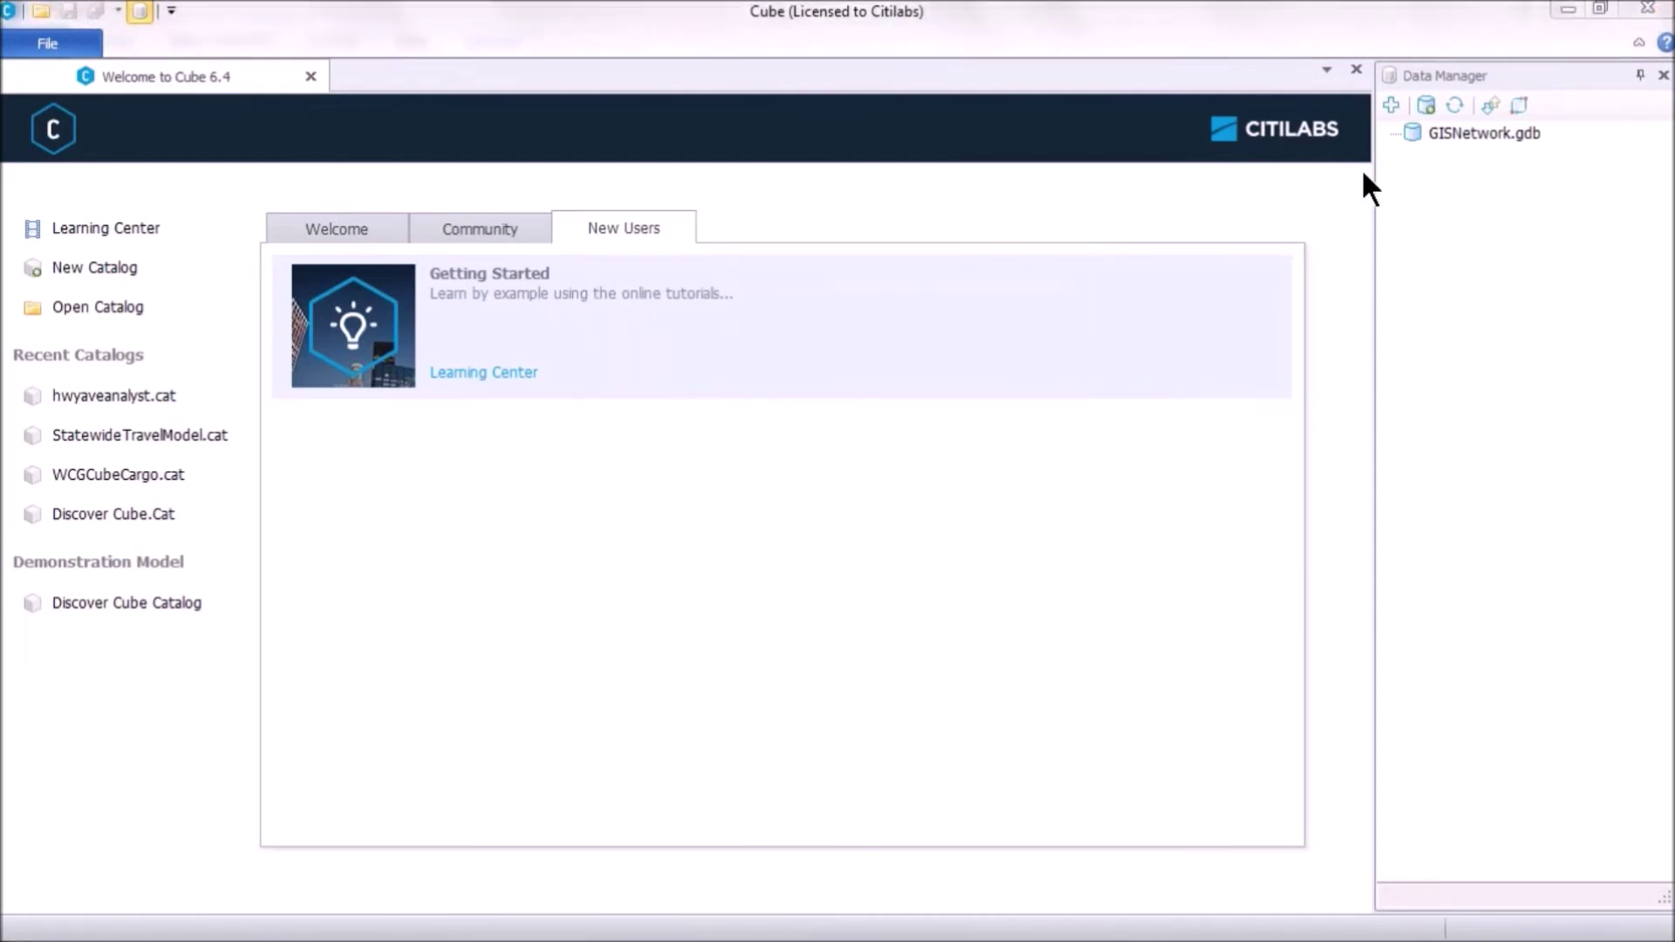
left_click(1522, 135)
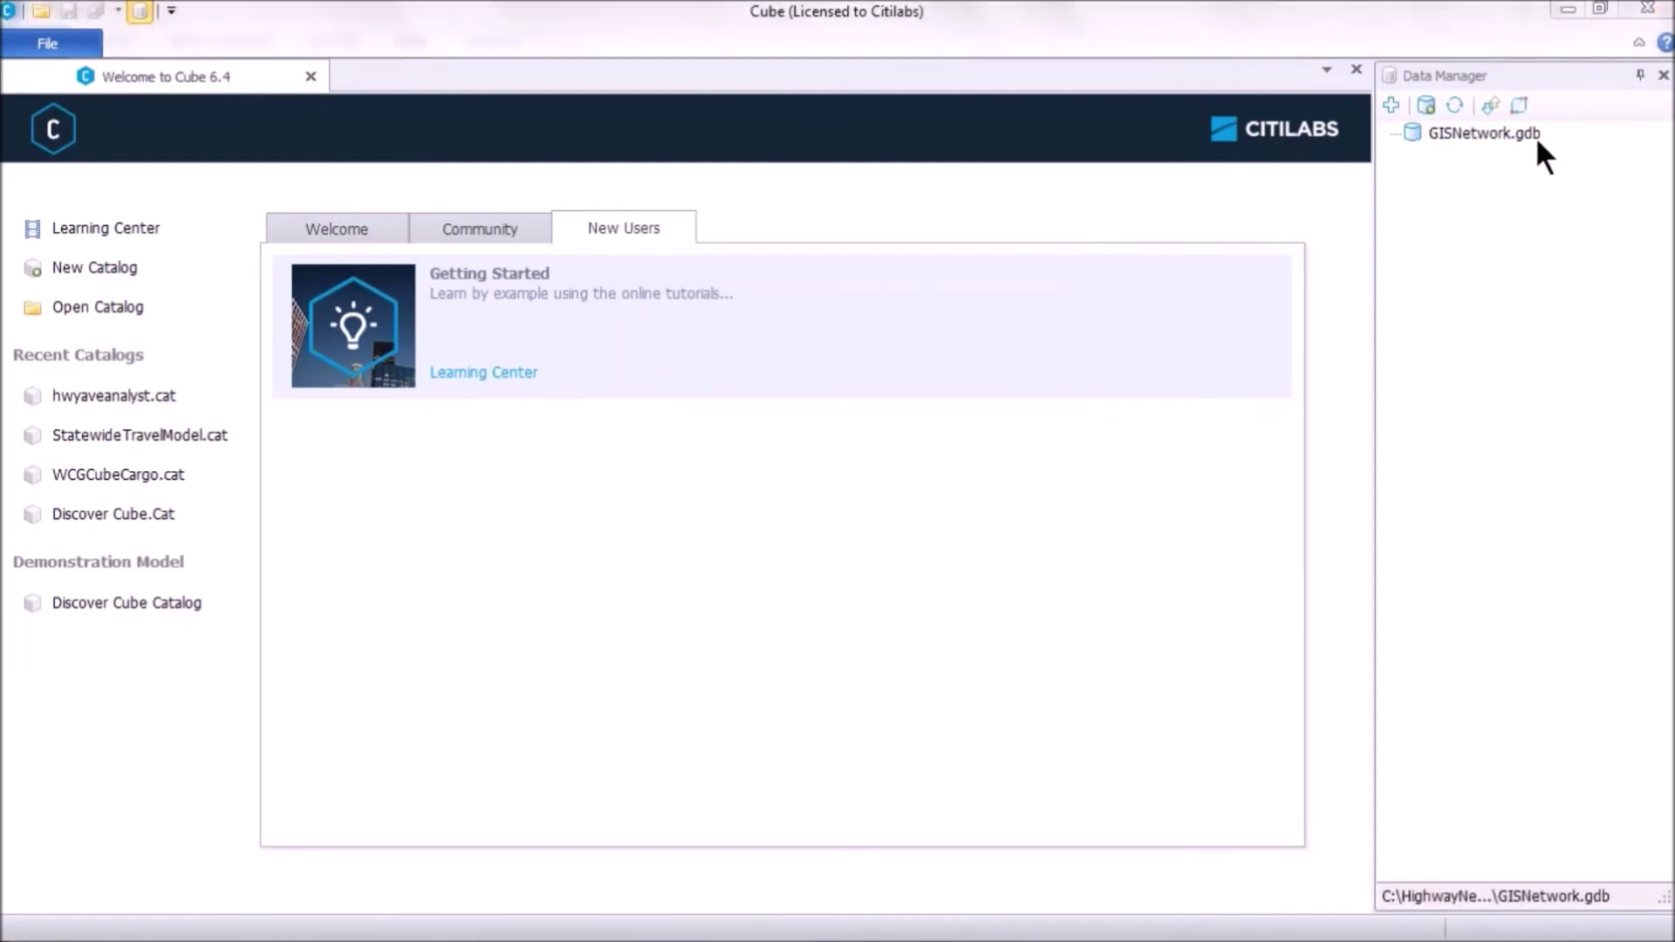
Start a new Geodatabase Network from File > New > Geodatabase
left_click(75, 42)
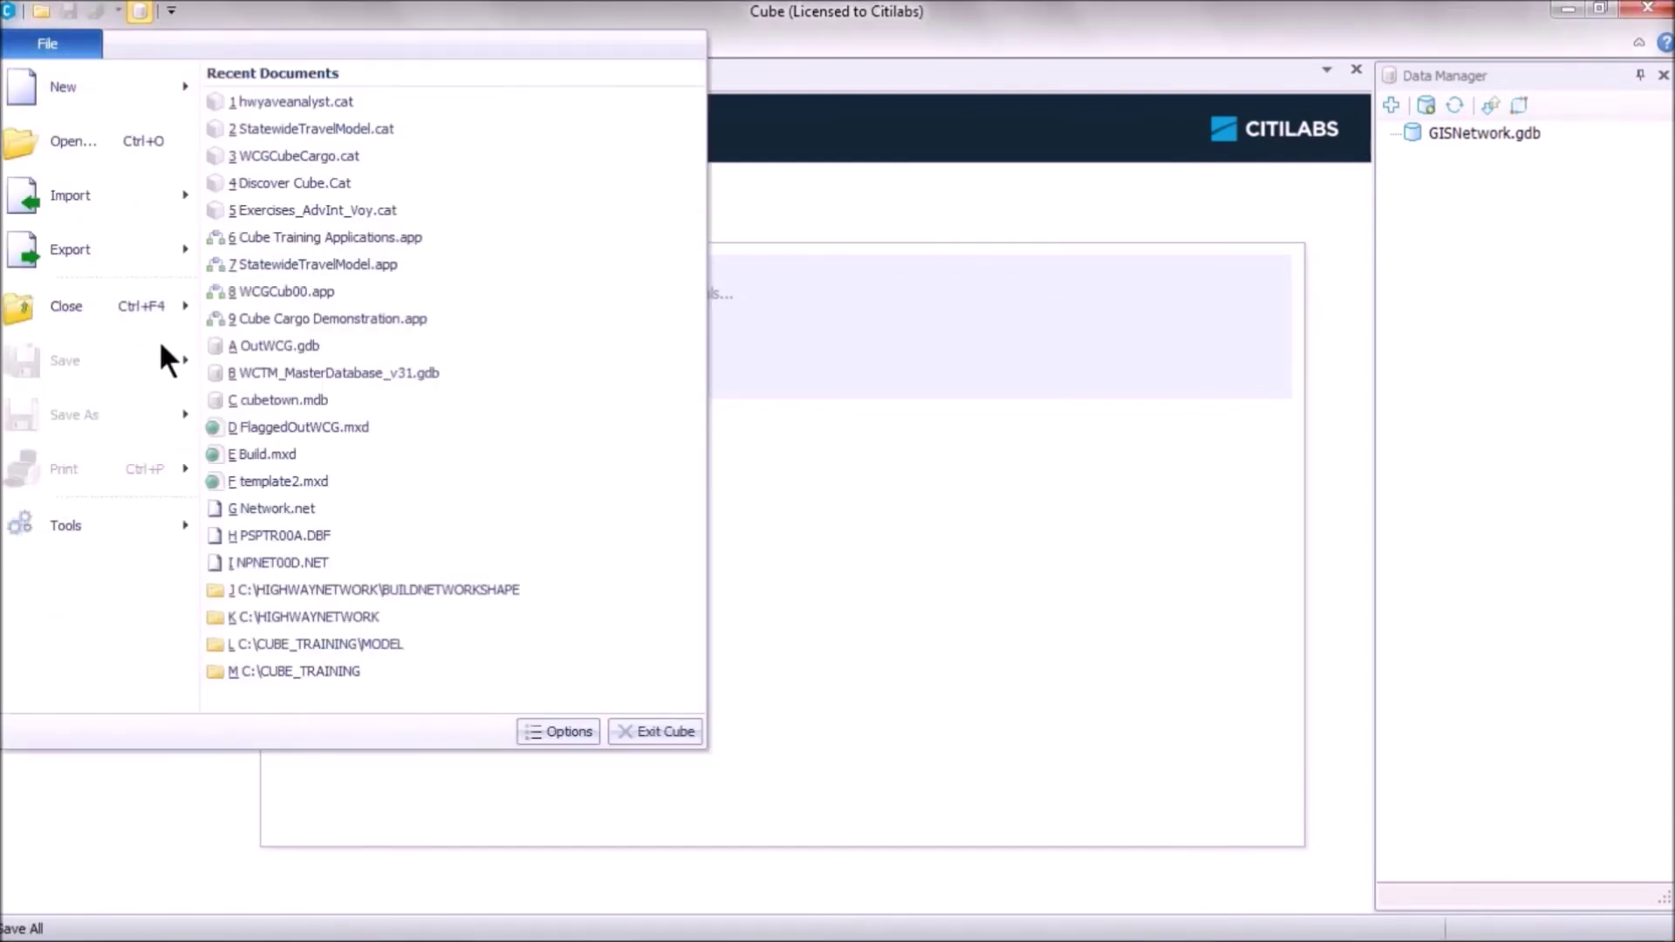
mouse_move(174, 96)
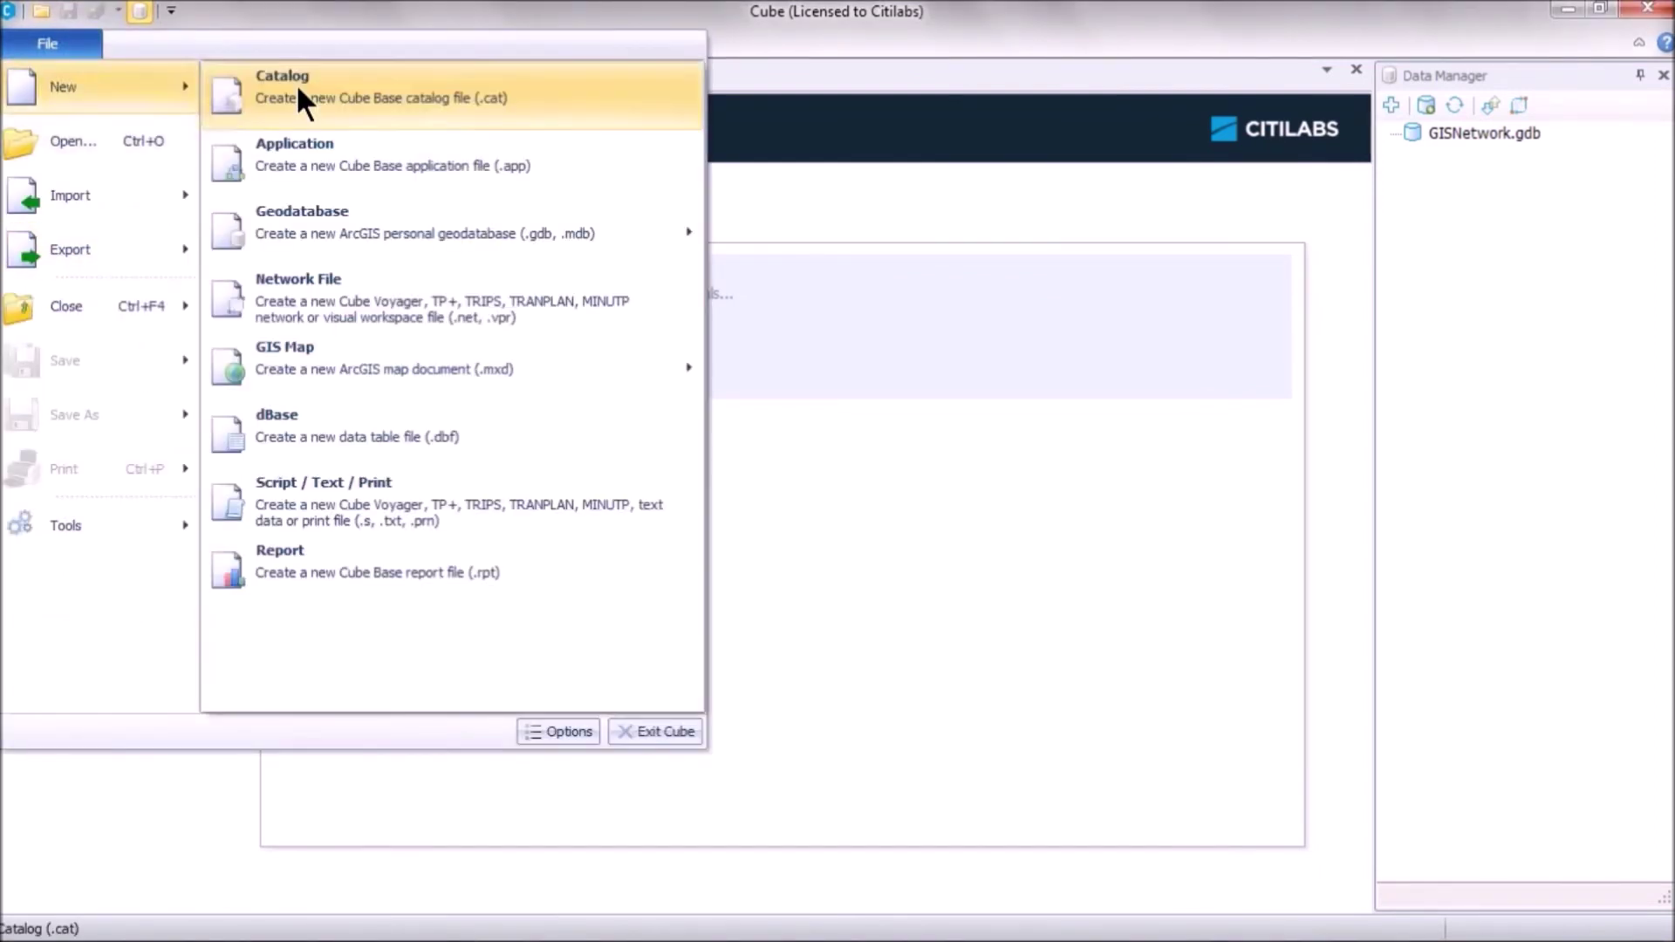
mouse_move(390, 359)
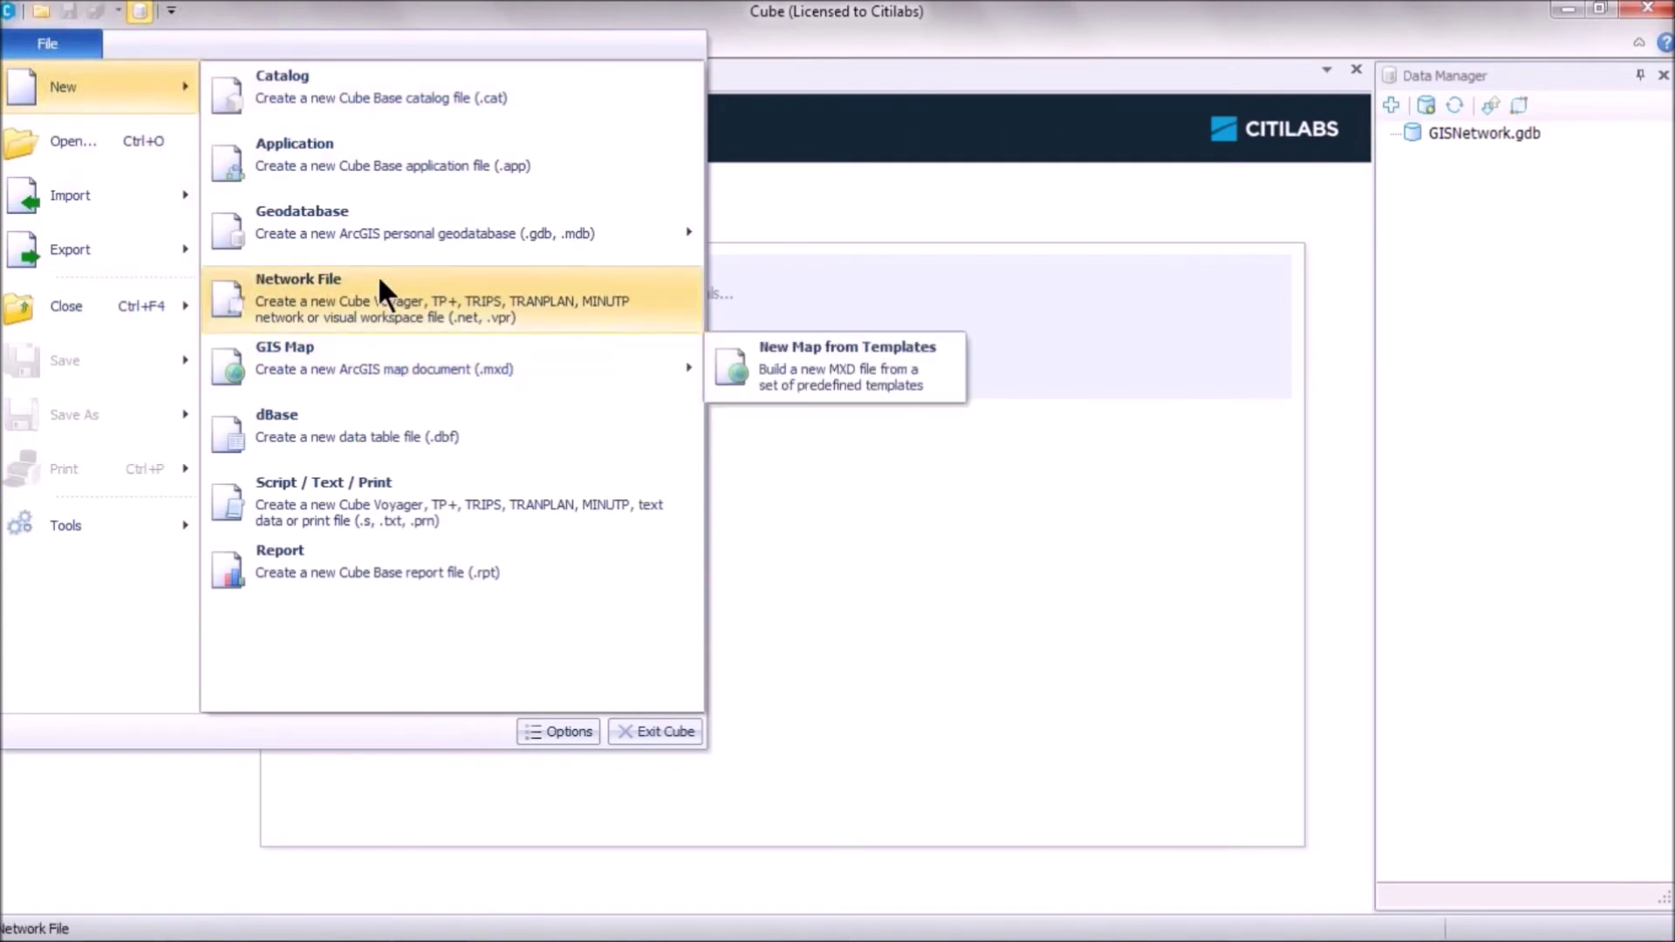
mouse_move(371, 228)
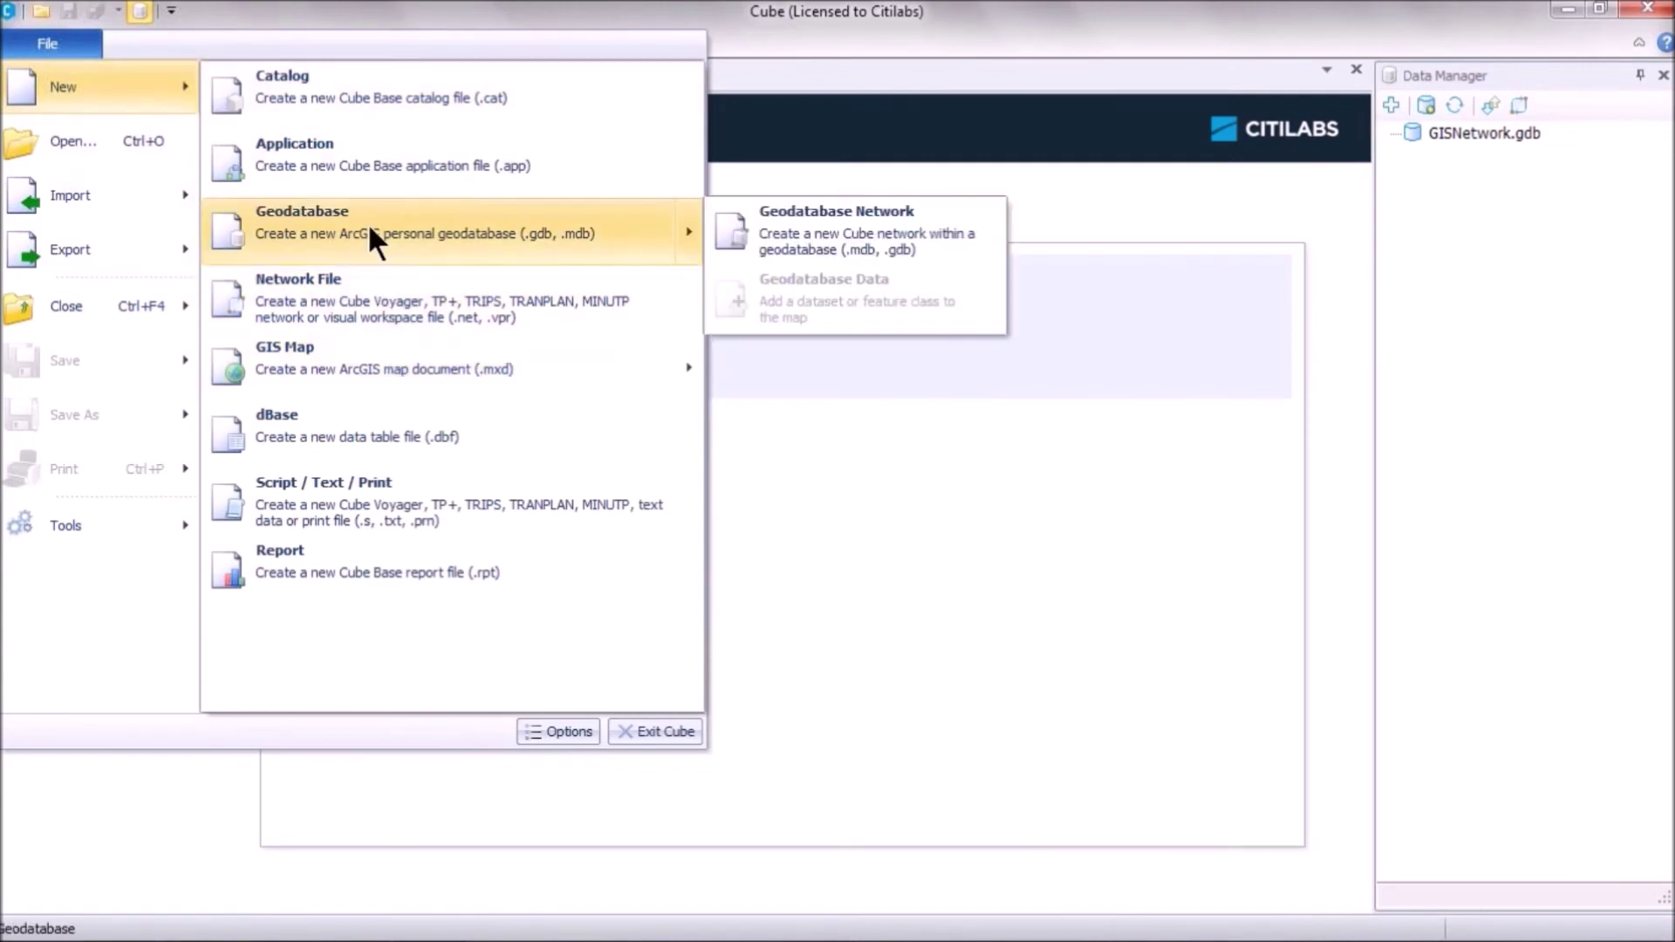
left_click(803, 238)
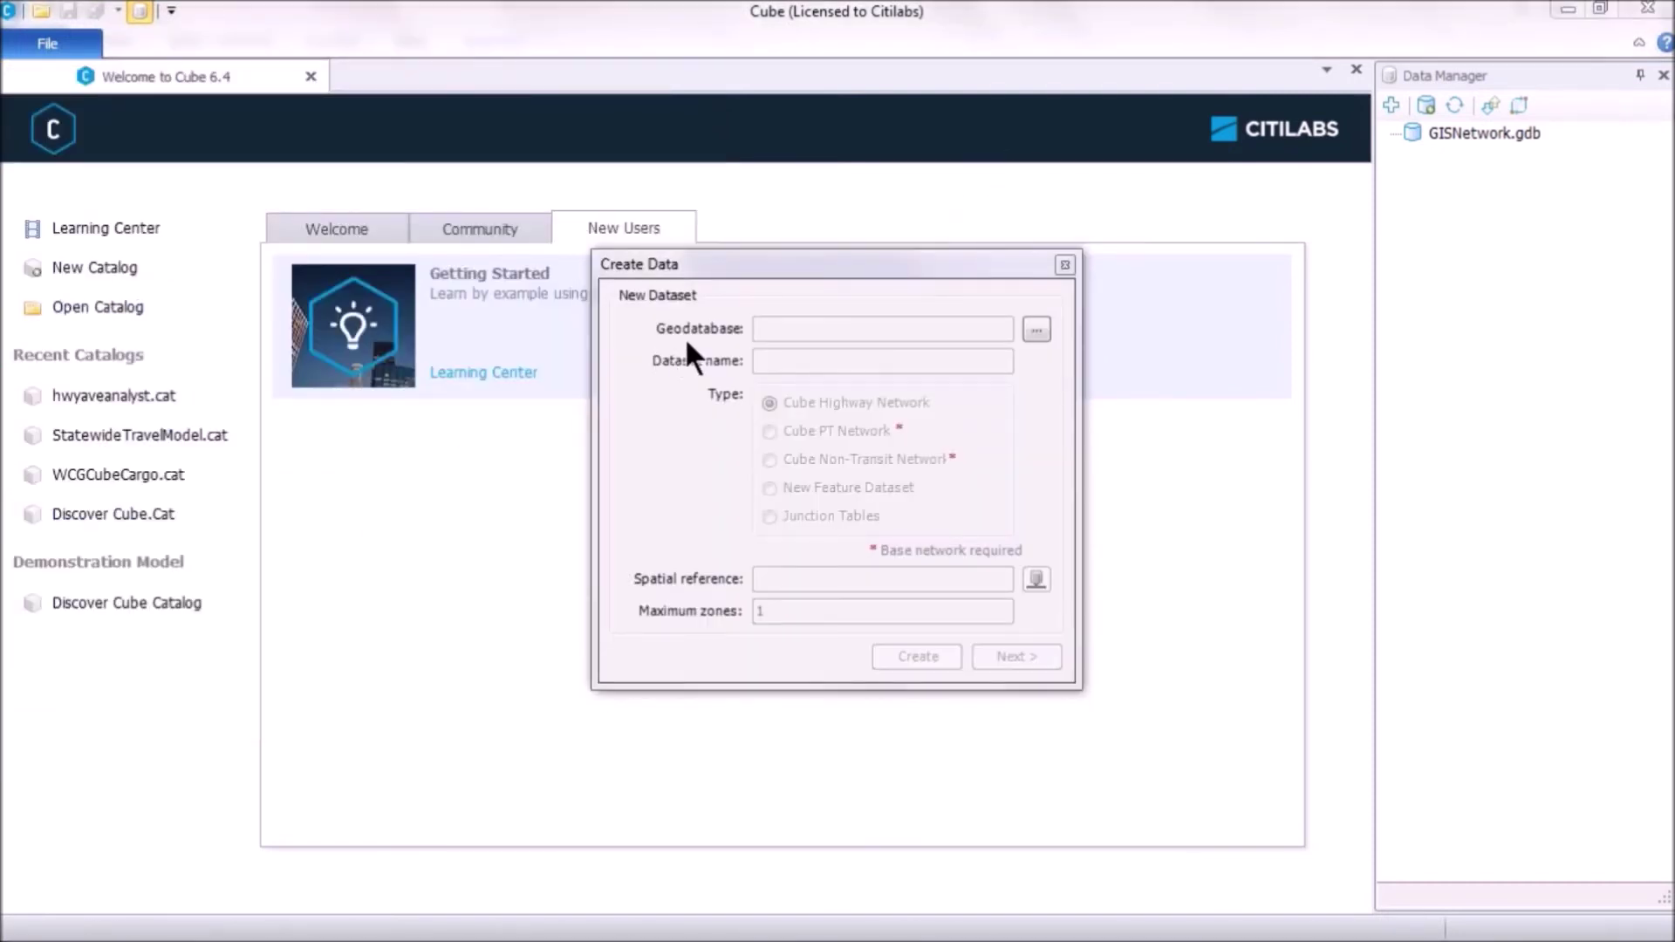
Create the highway network 'Network' in GISNetwork.gdb with maximum zones set to 5
left_click(1036, 330)
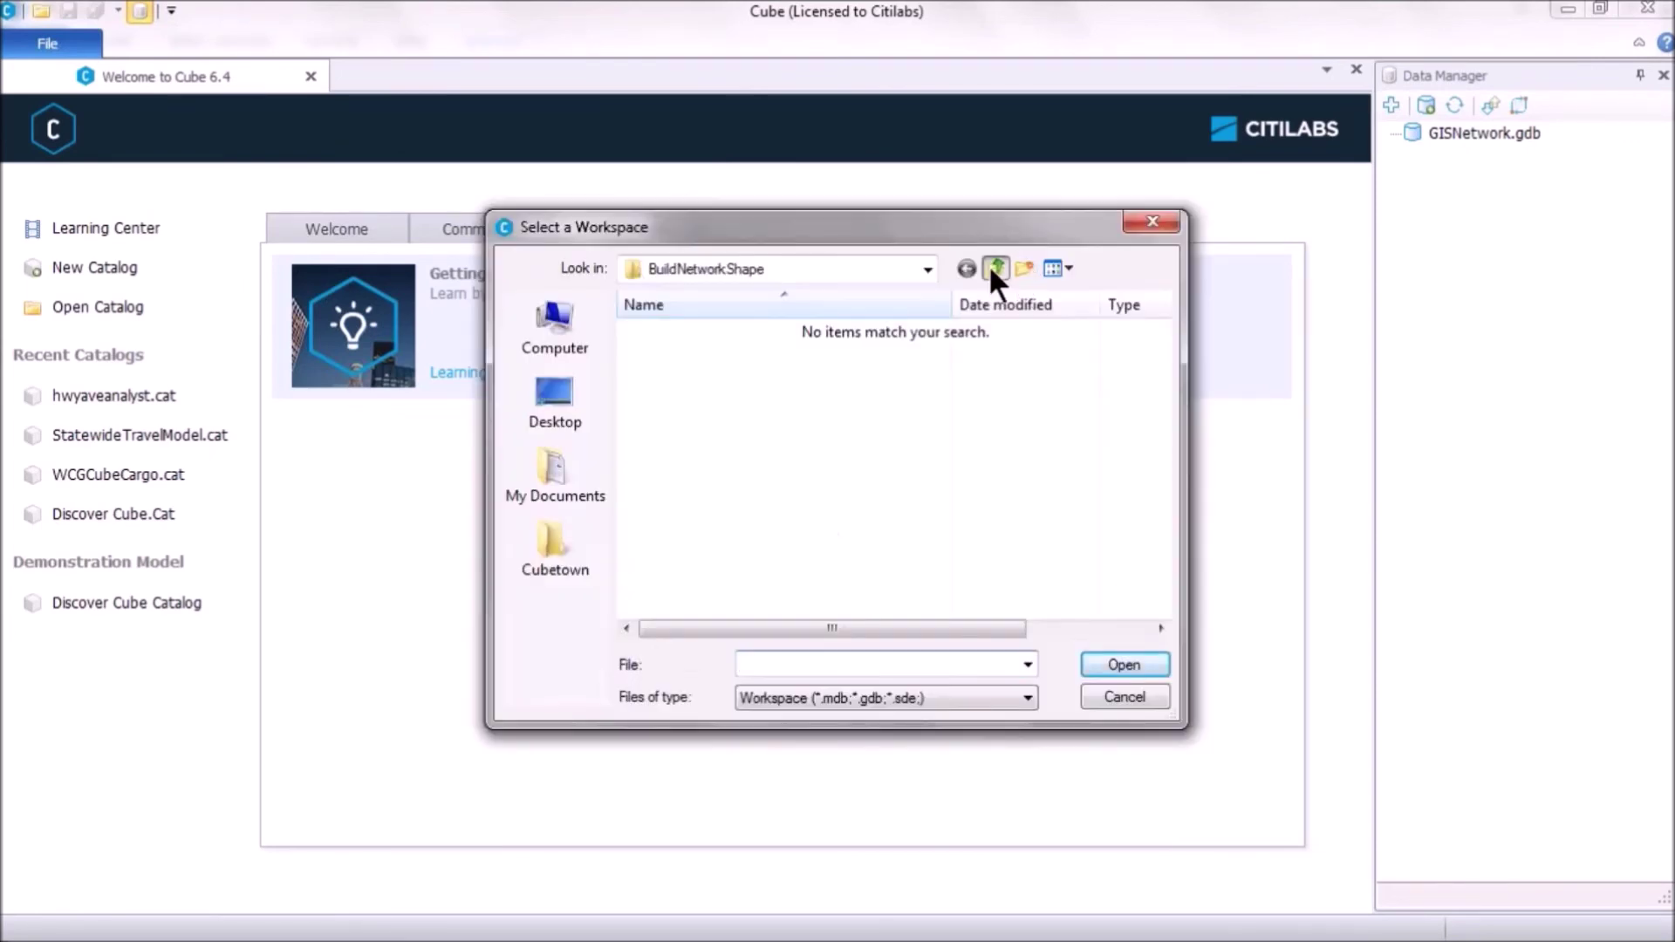
left_click(993, 266)
double_click(726, 356)
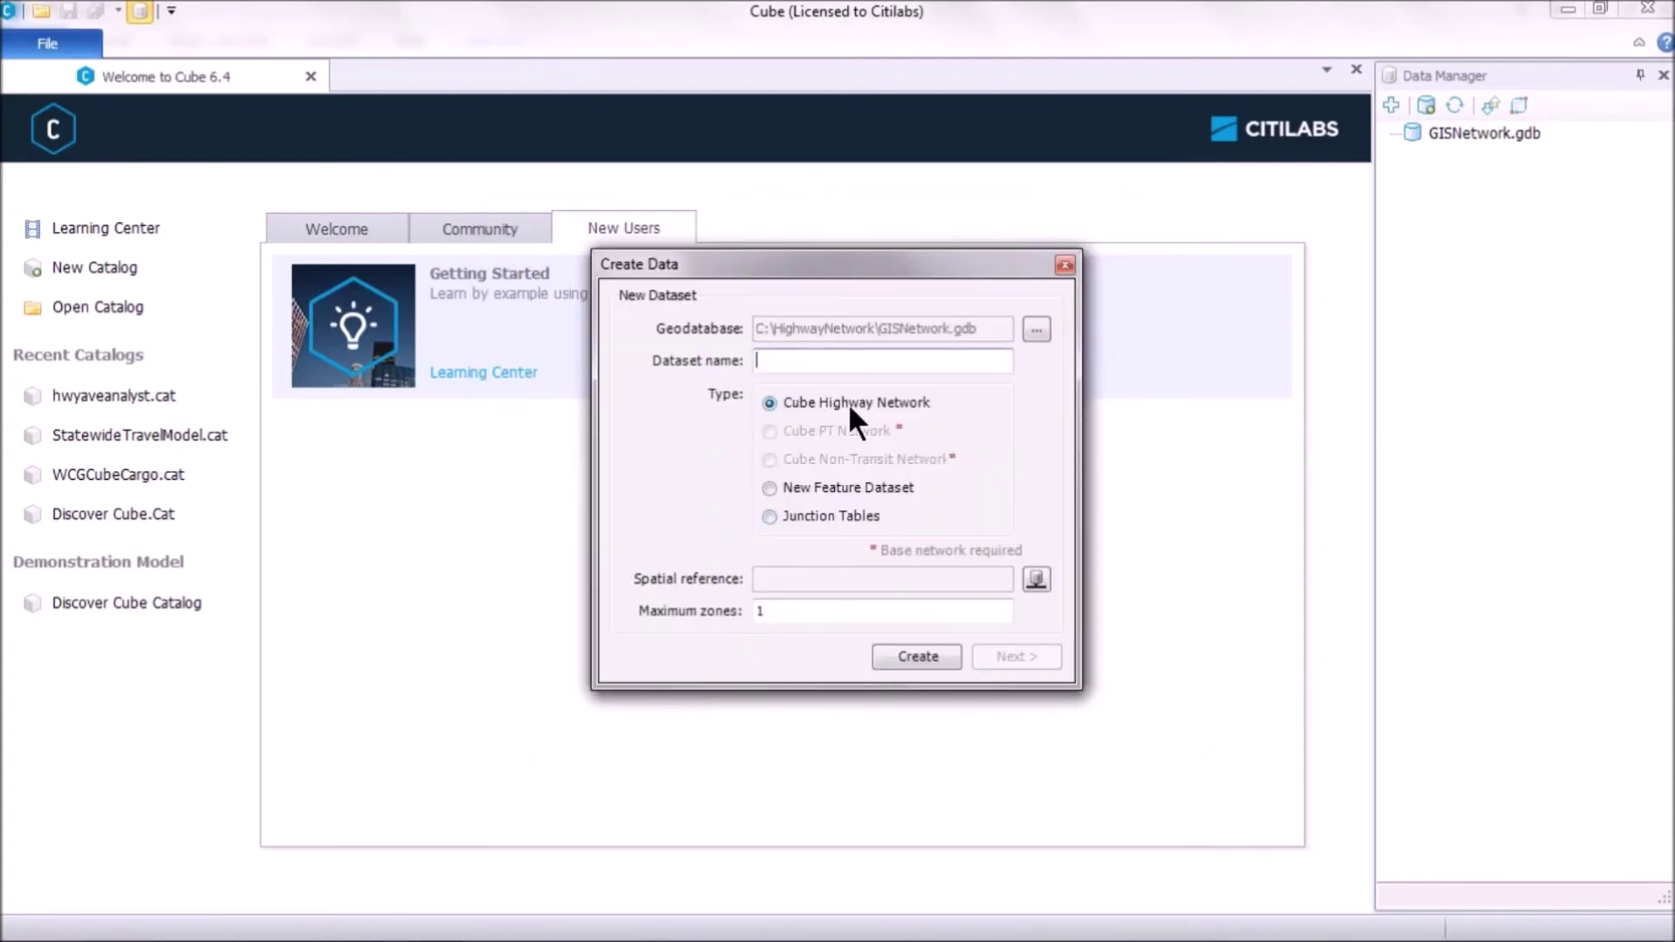
type("etwork")
double_click(776, 613)
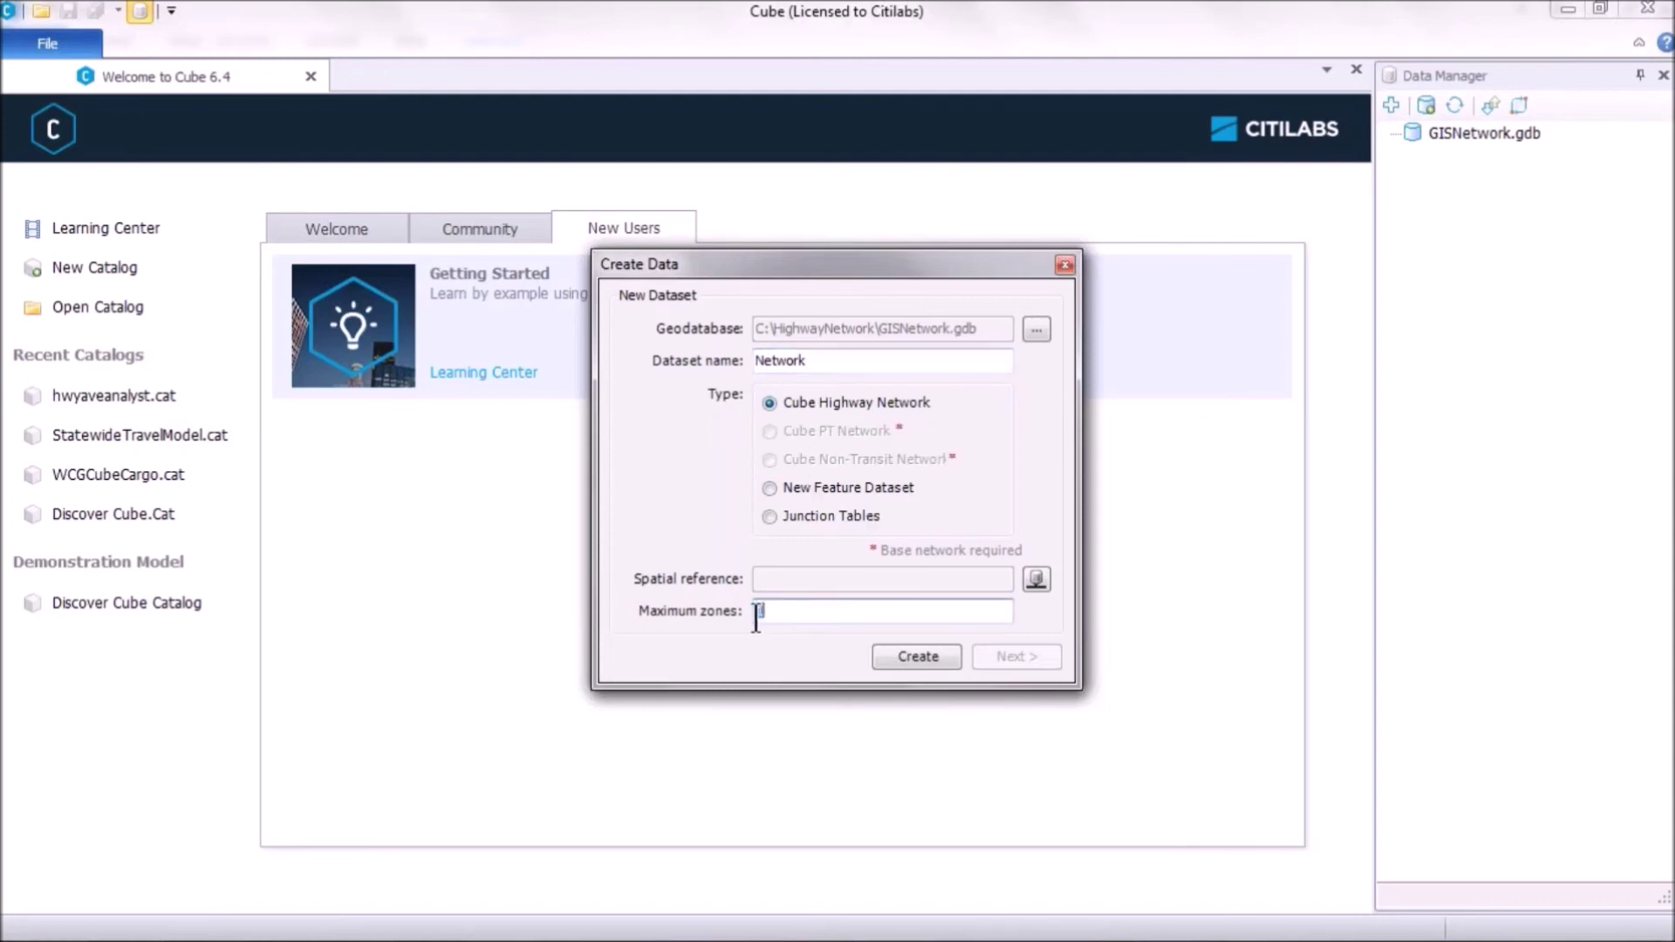
left_click(915, 652)
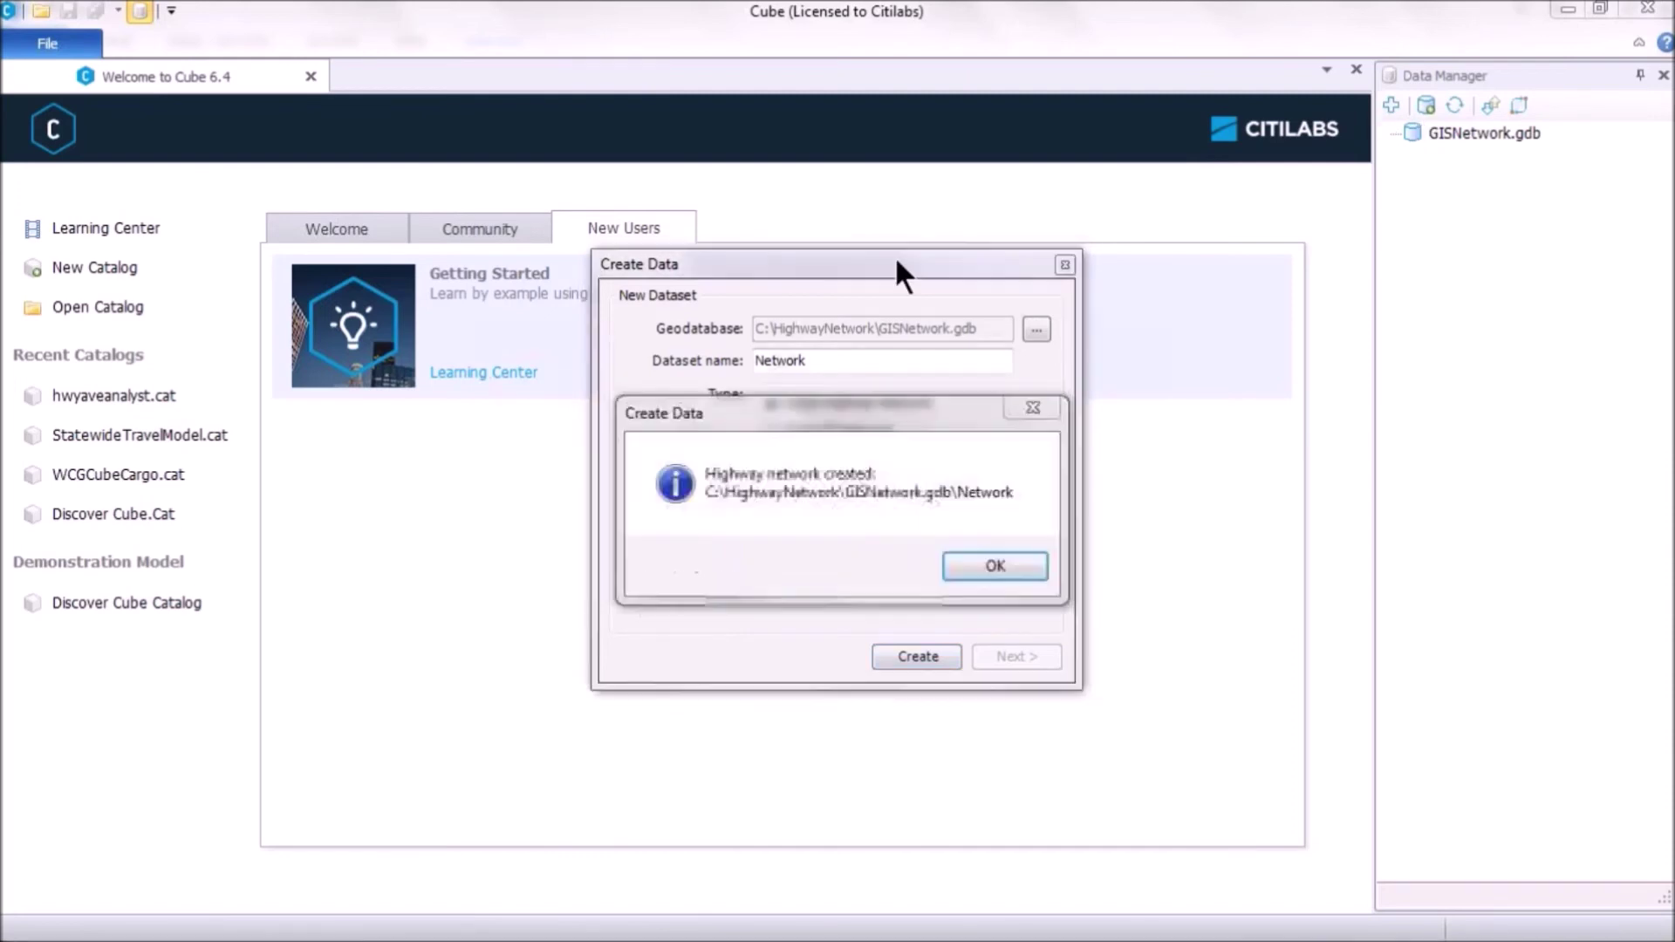
Dismiss the 'Highway network created' message and expand GISNetwork.gdb in Data Manager
left_click_drag(911, 417, 808, 395)
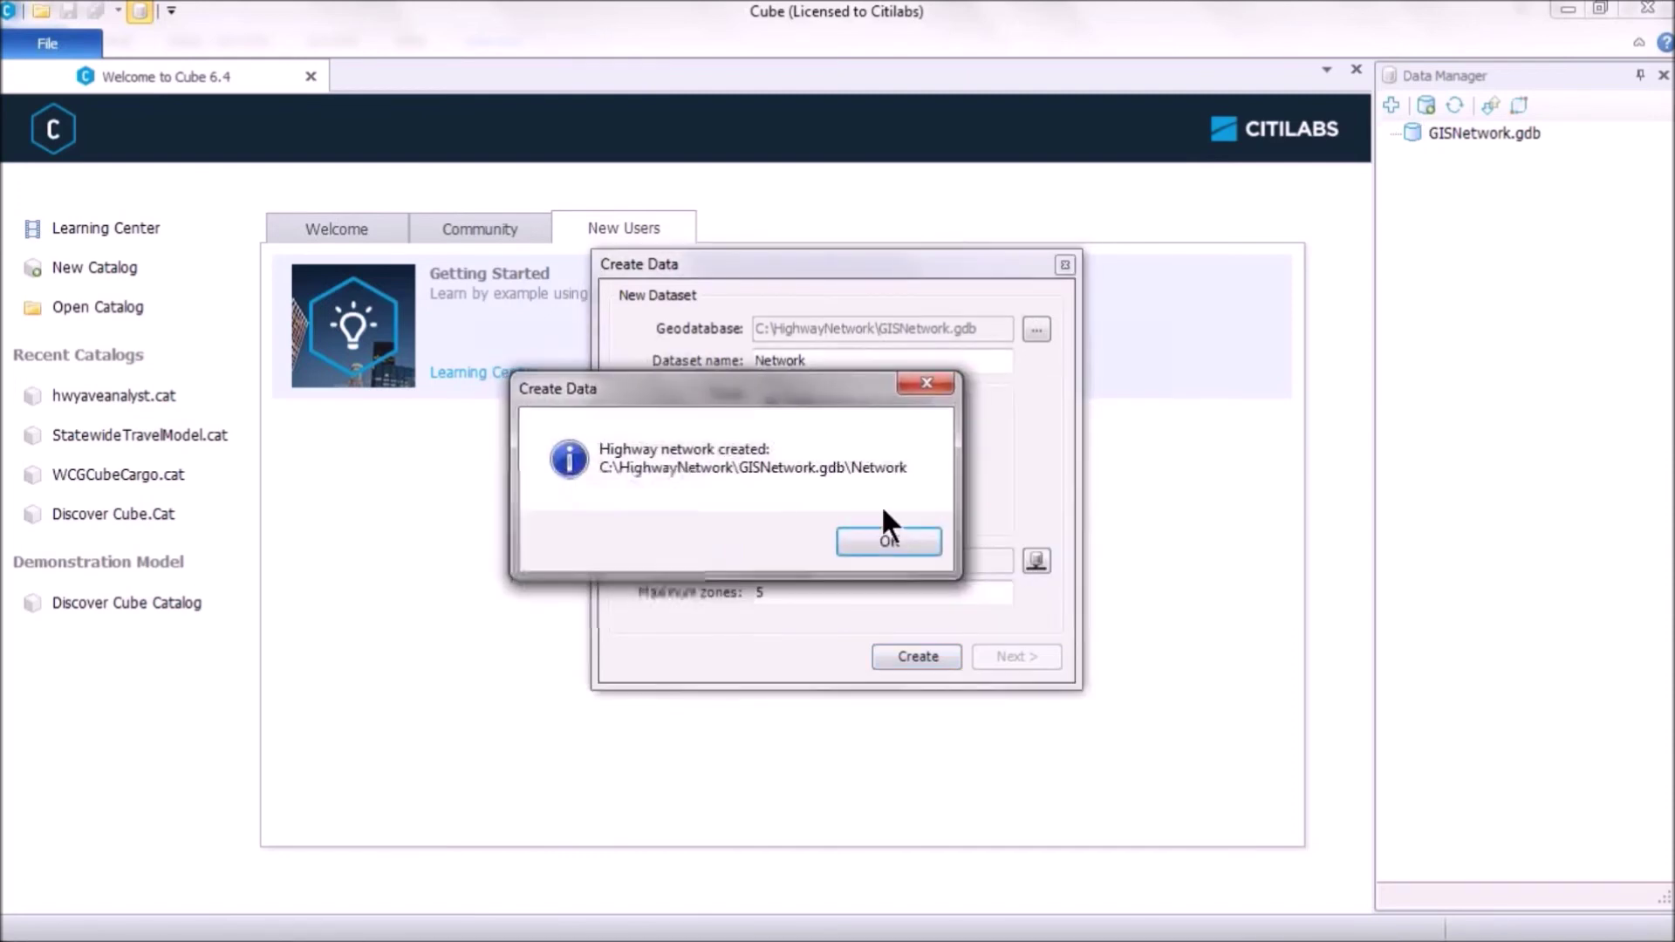
left_click(875, 542)
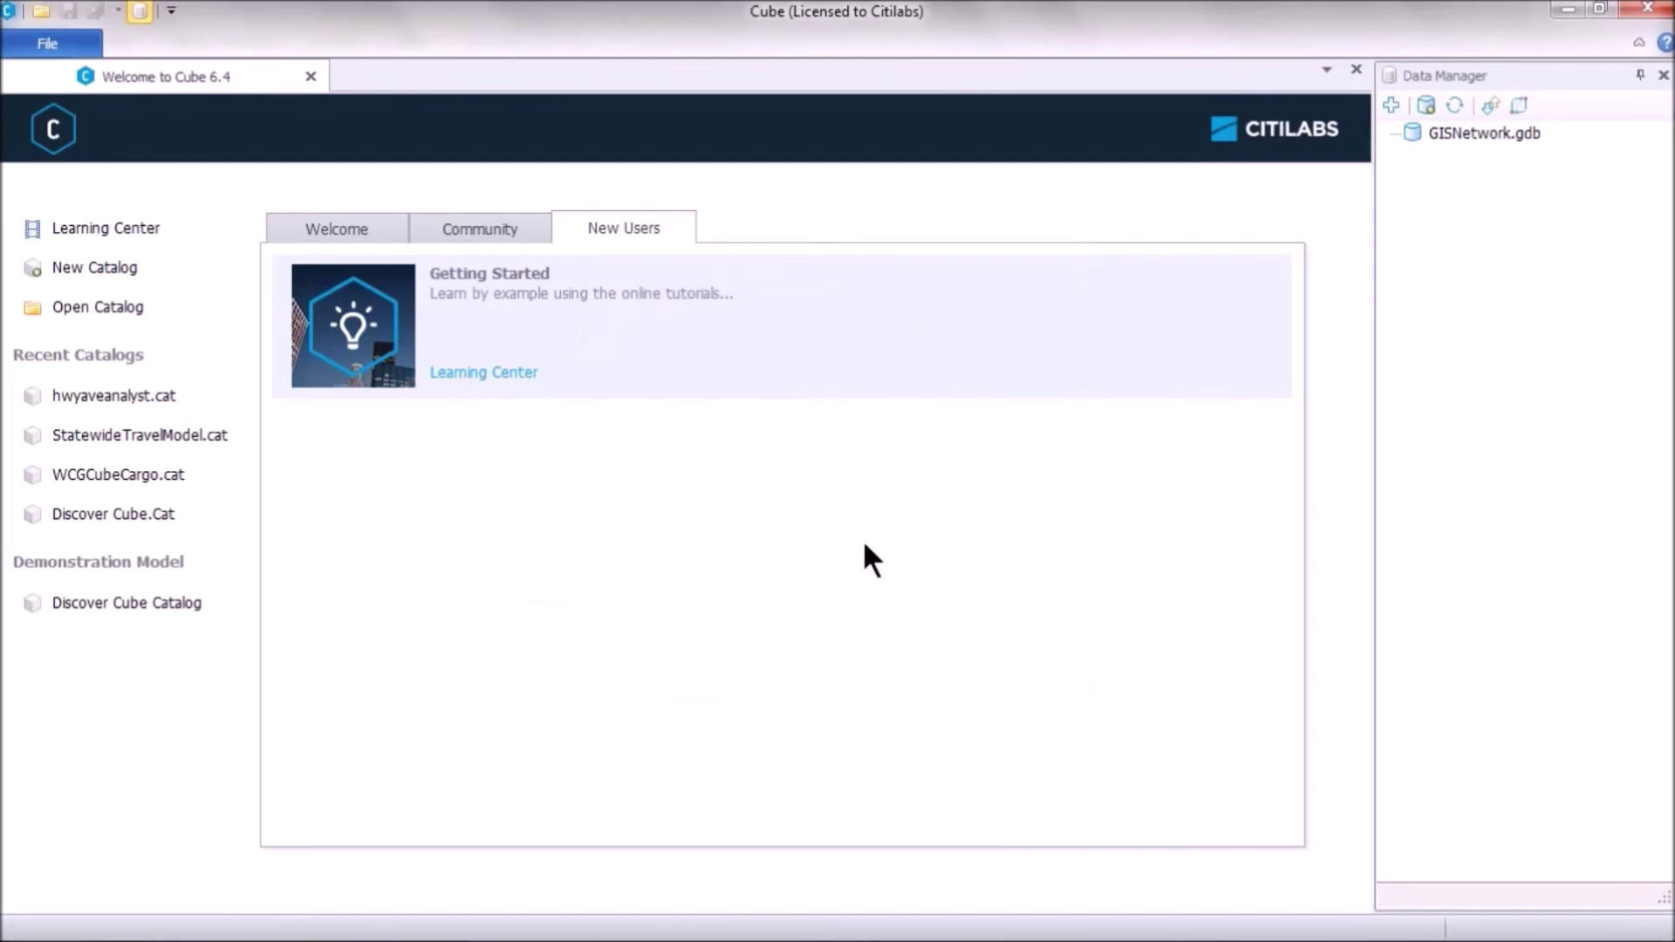
double_click(1509, 132)
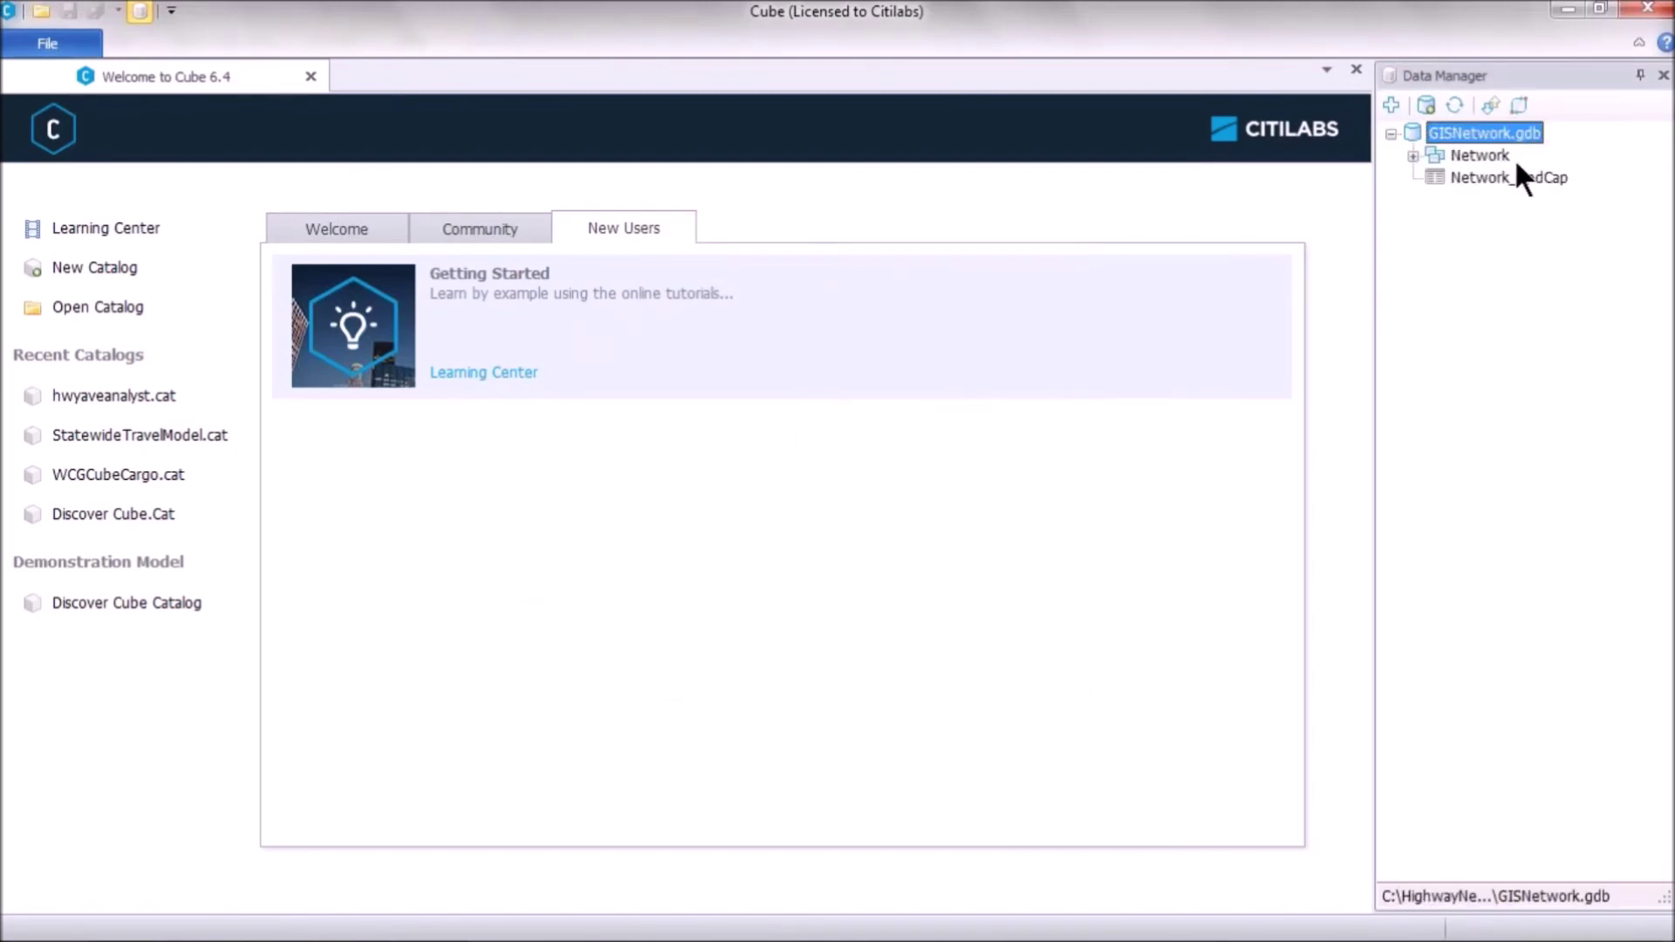
Open the Network dataset from GISNetwork.gdb as a map with its node and link layers
left_click(1412, 155)
left_click(1478, 155)
double_click(1520, 200)
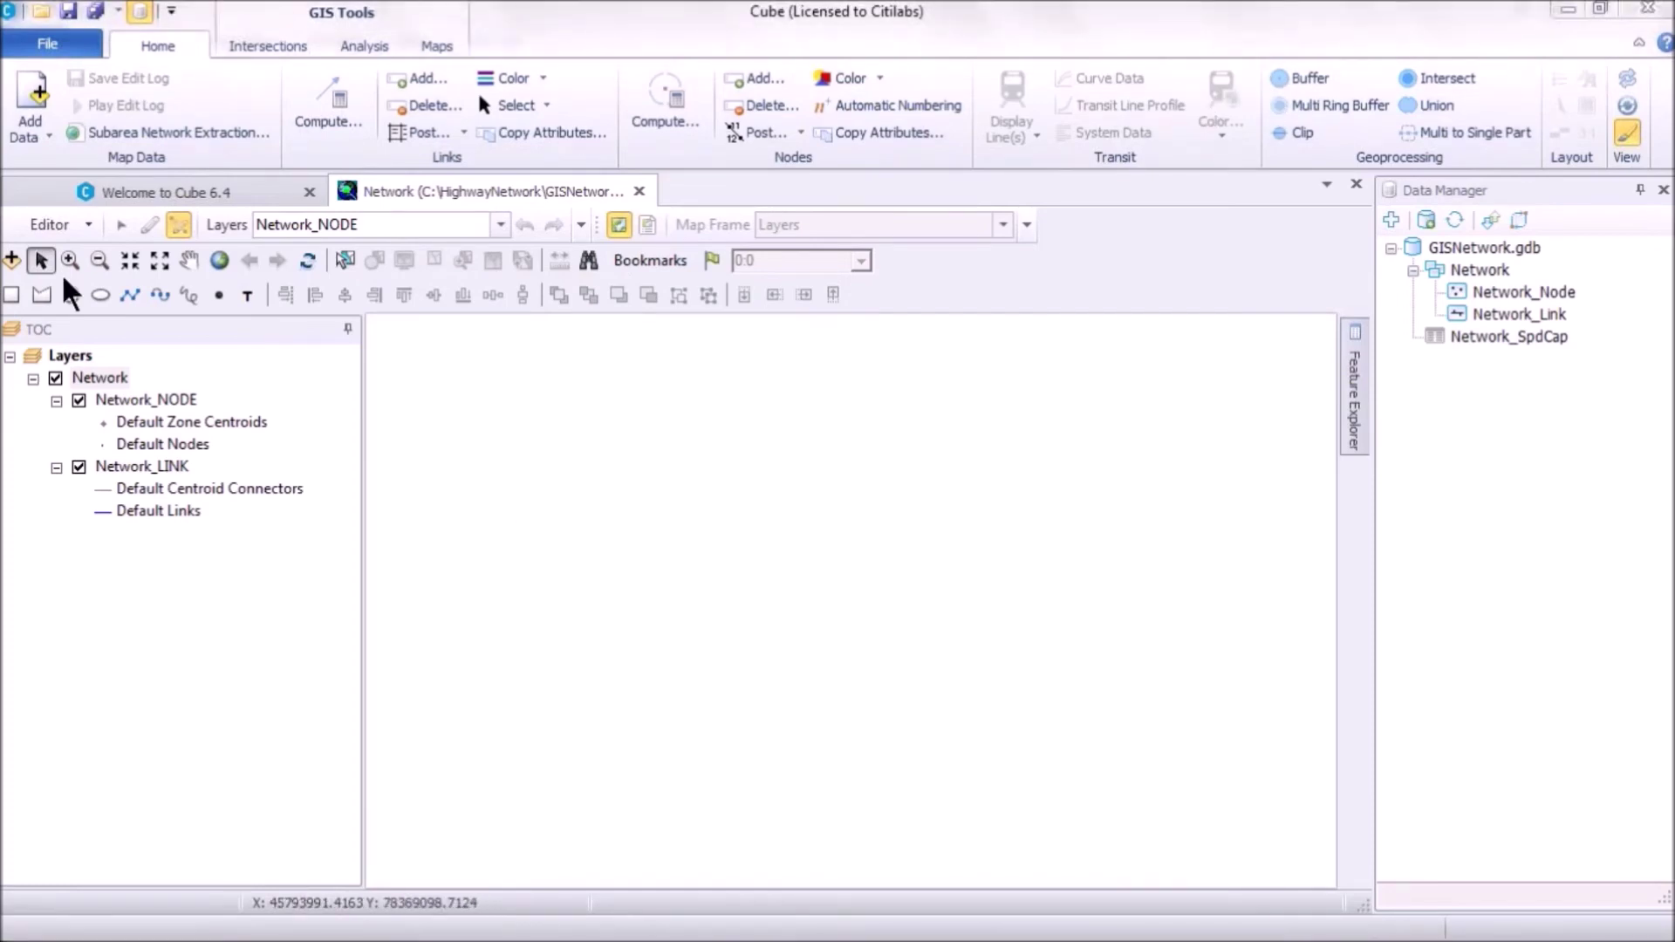
left_click(13, 256)
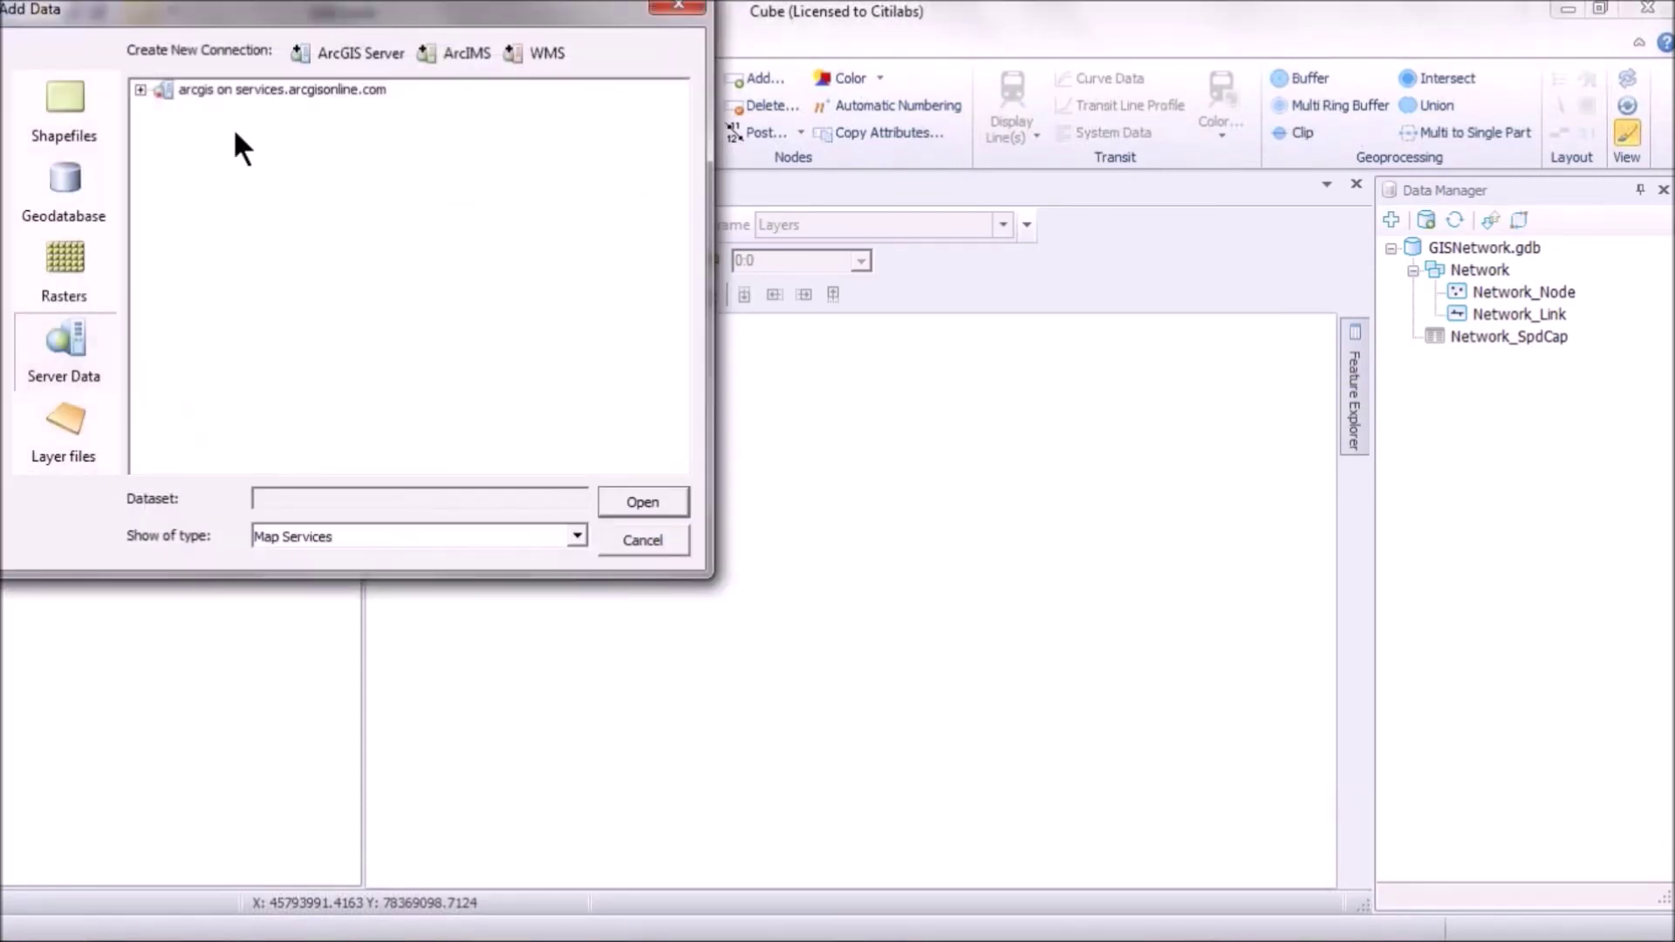
Add World_Street_Map from the services.arcgisonline.com arcgis folder beneath the Network layers
left_click(139, 90)
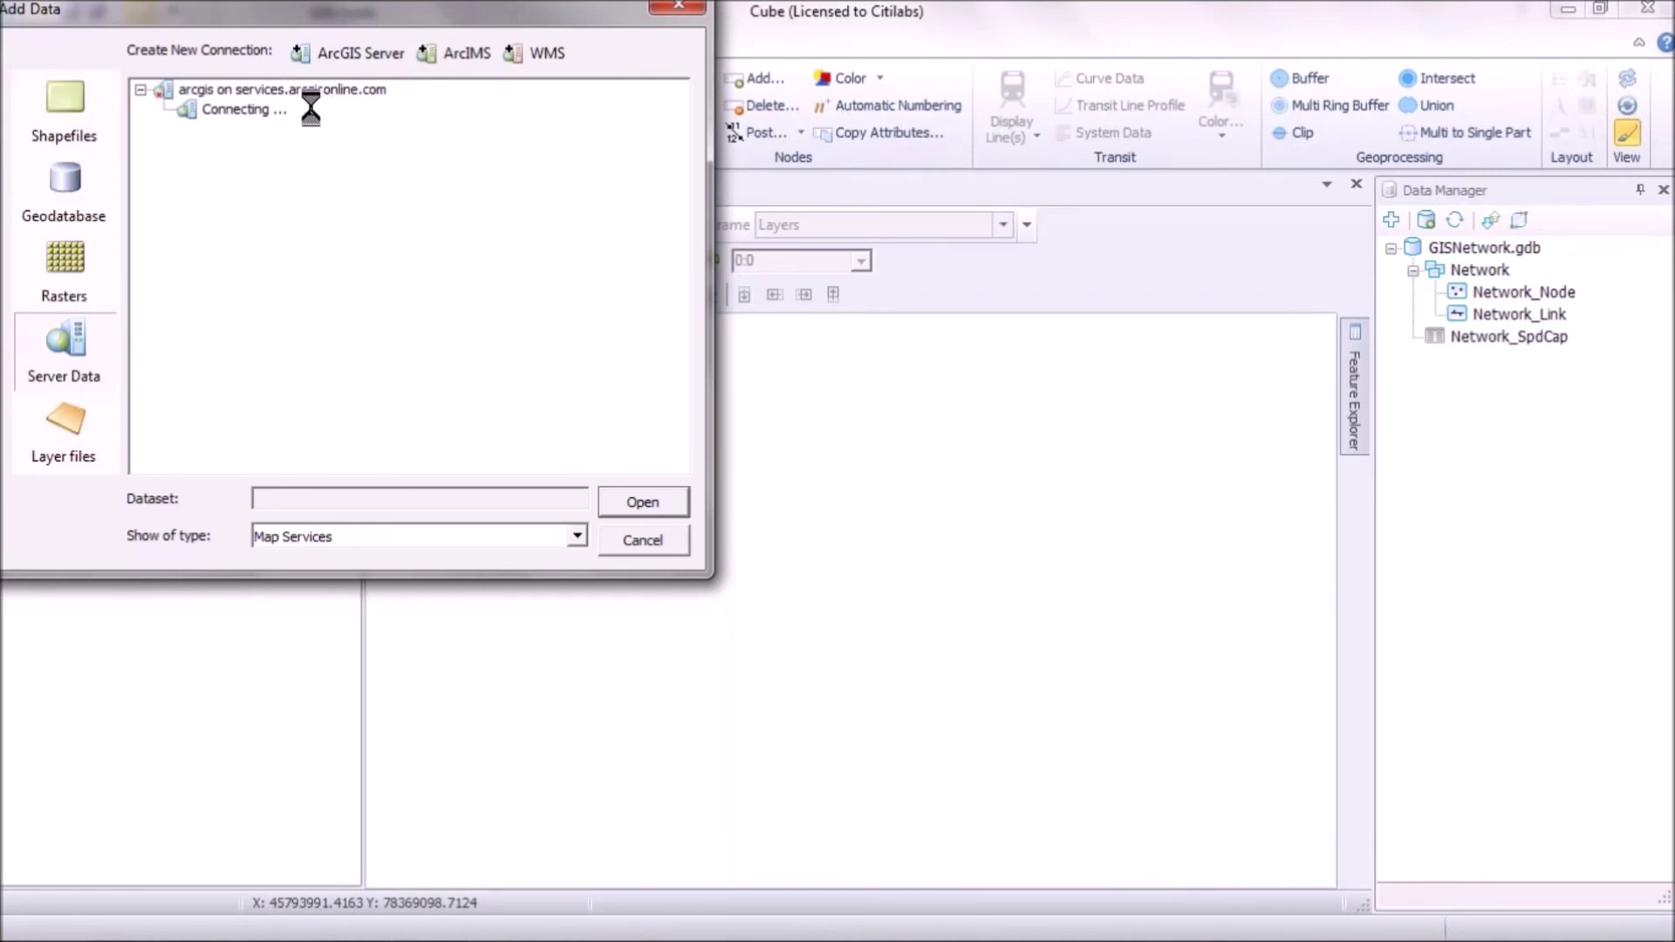
left_click(279, 364)
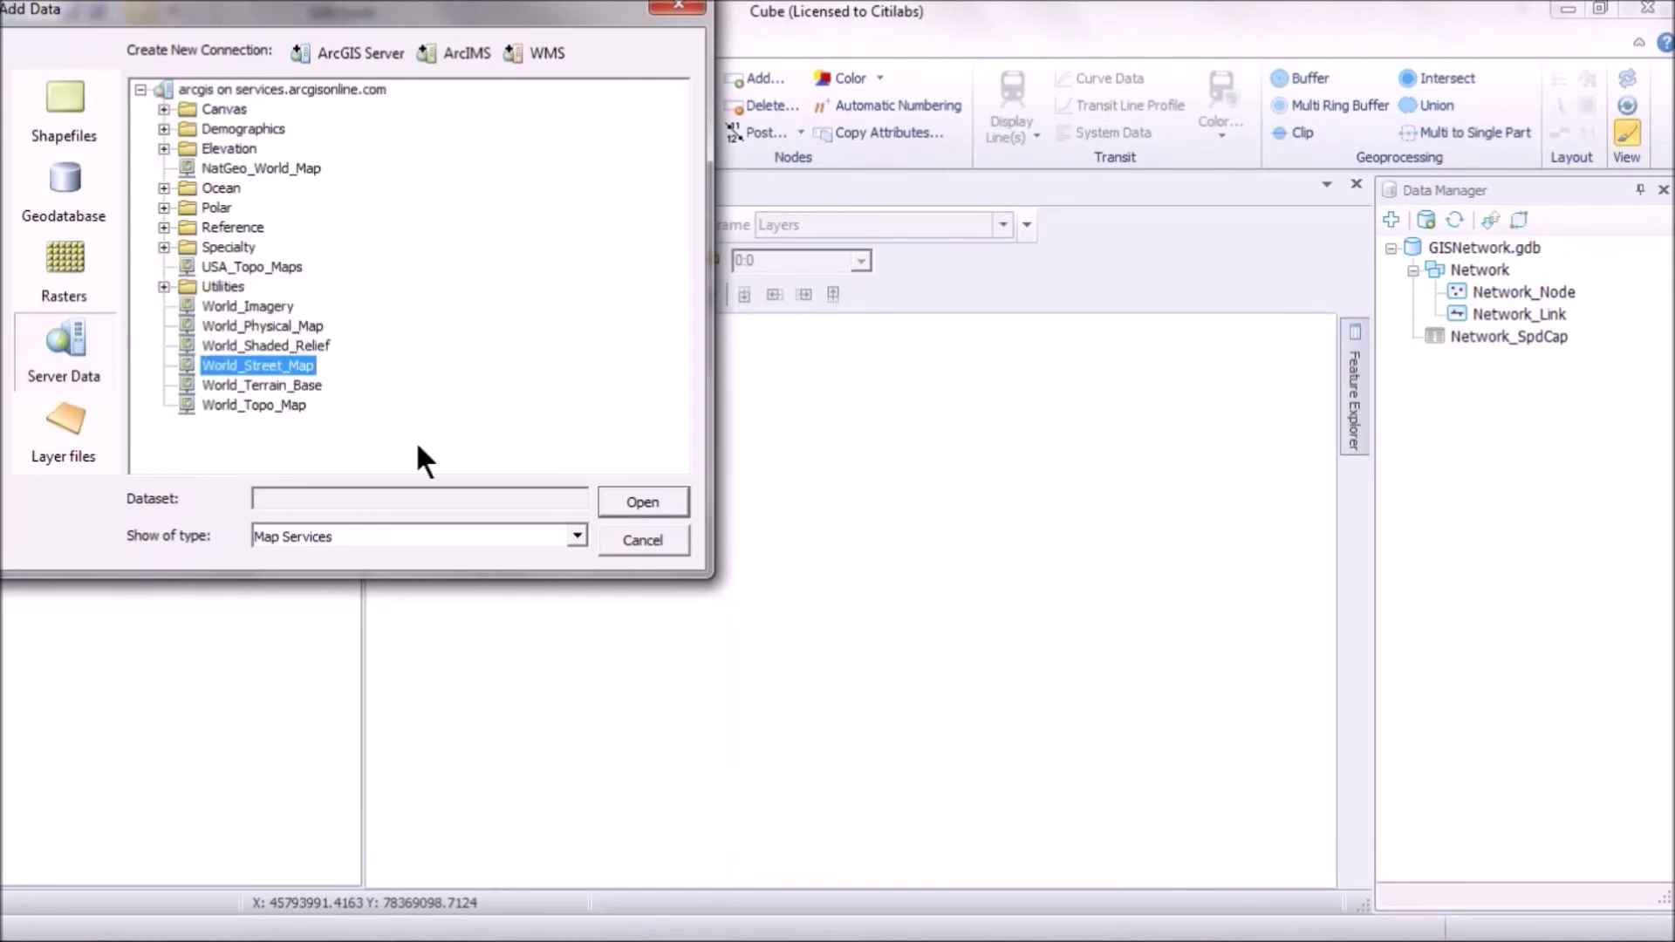
left_click(632, 496)
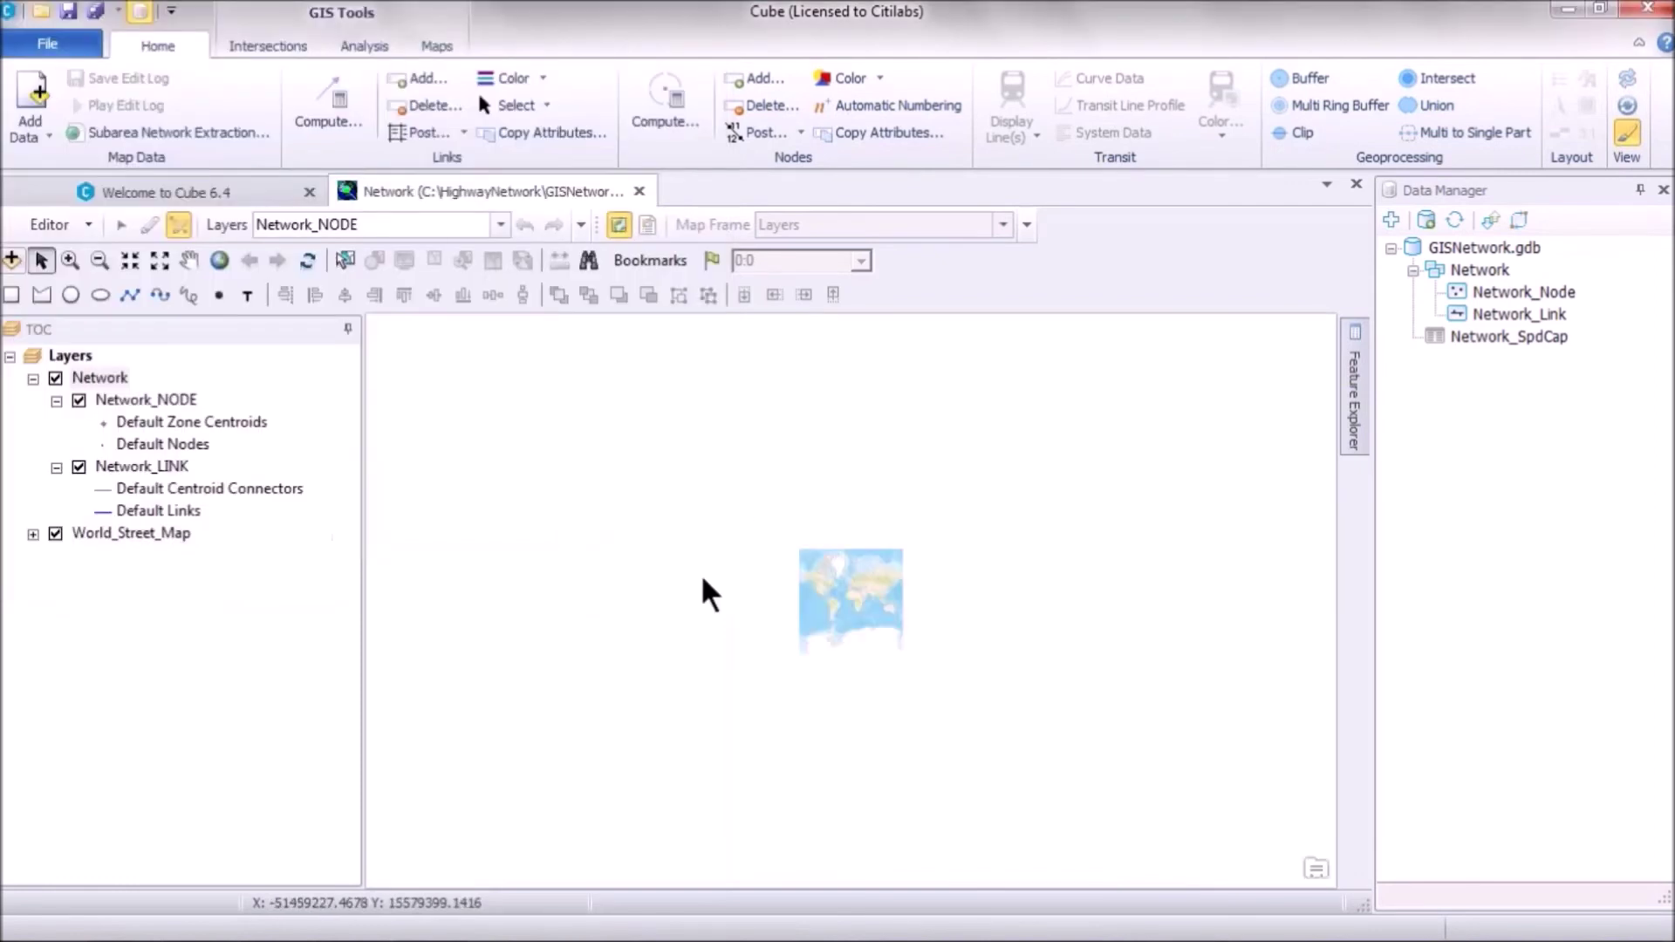
Zoom the World_Street_Map from Asia down to Singapore's Bukit Batok and start an editing session
left_click(70, 260)
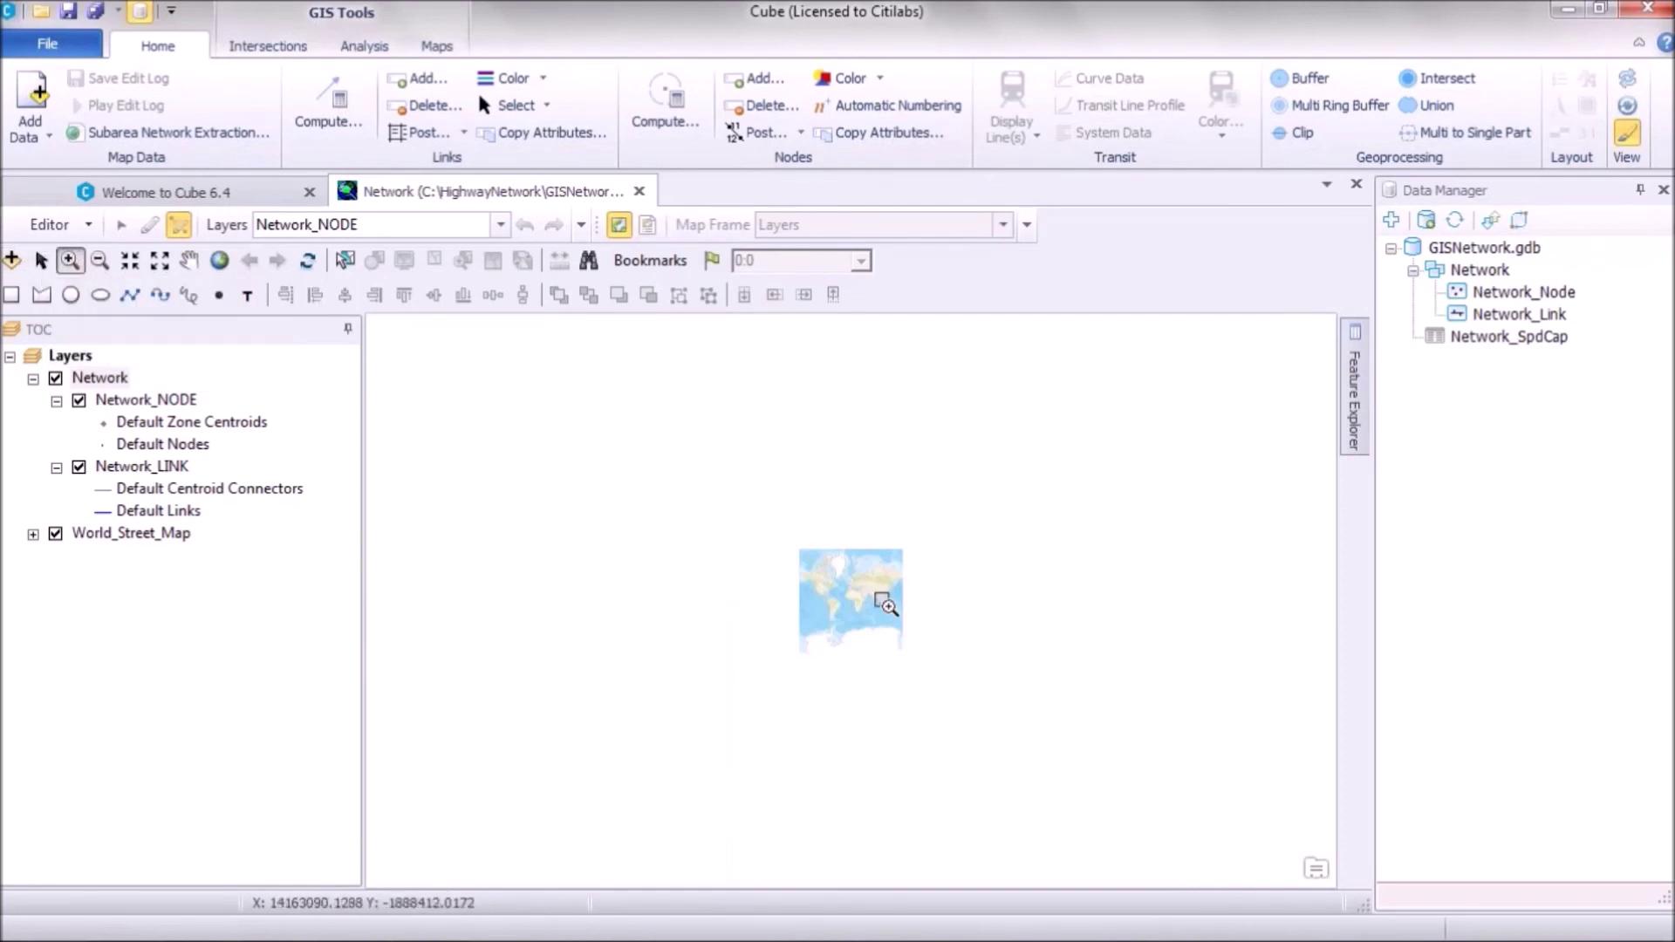
left_click(865, 671)
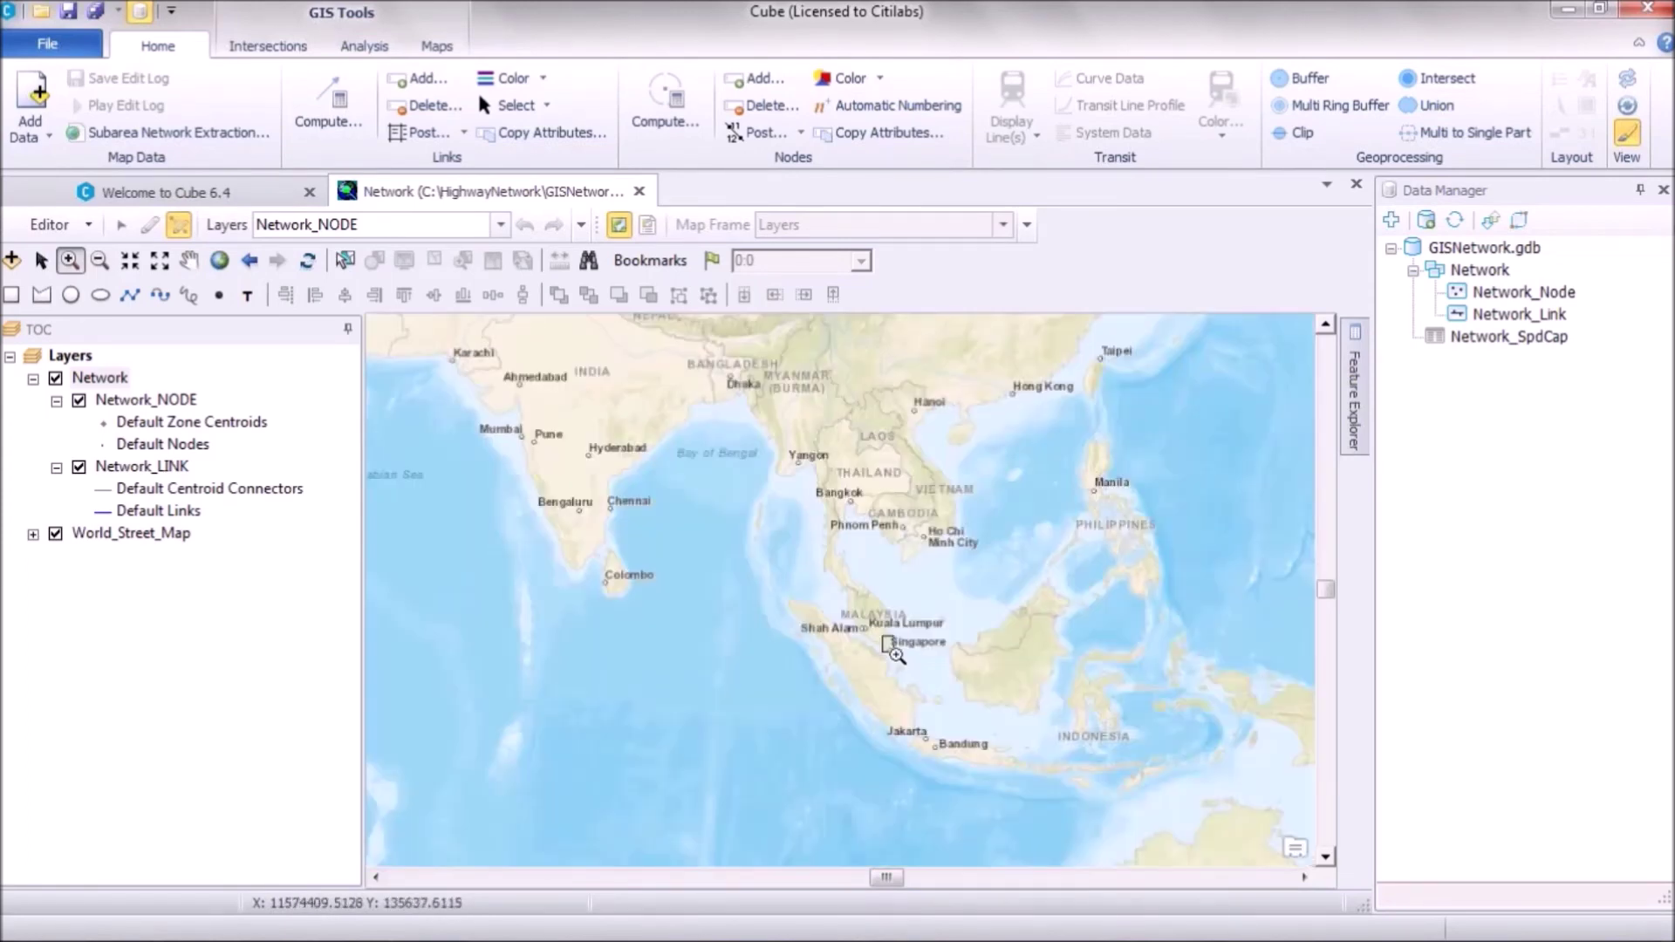
left_click(894, 650)
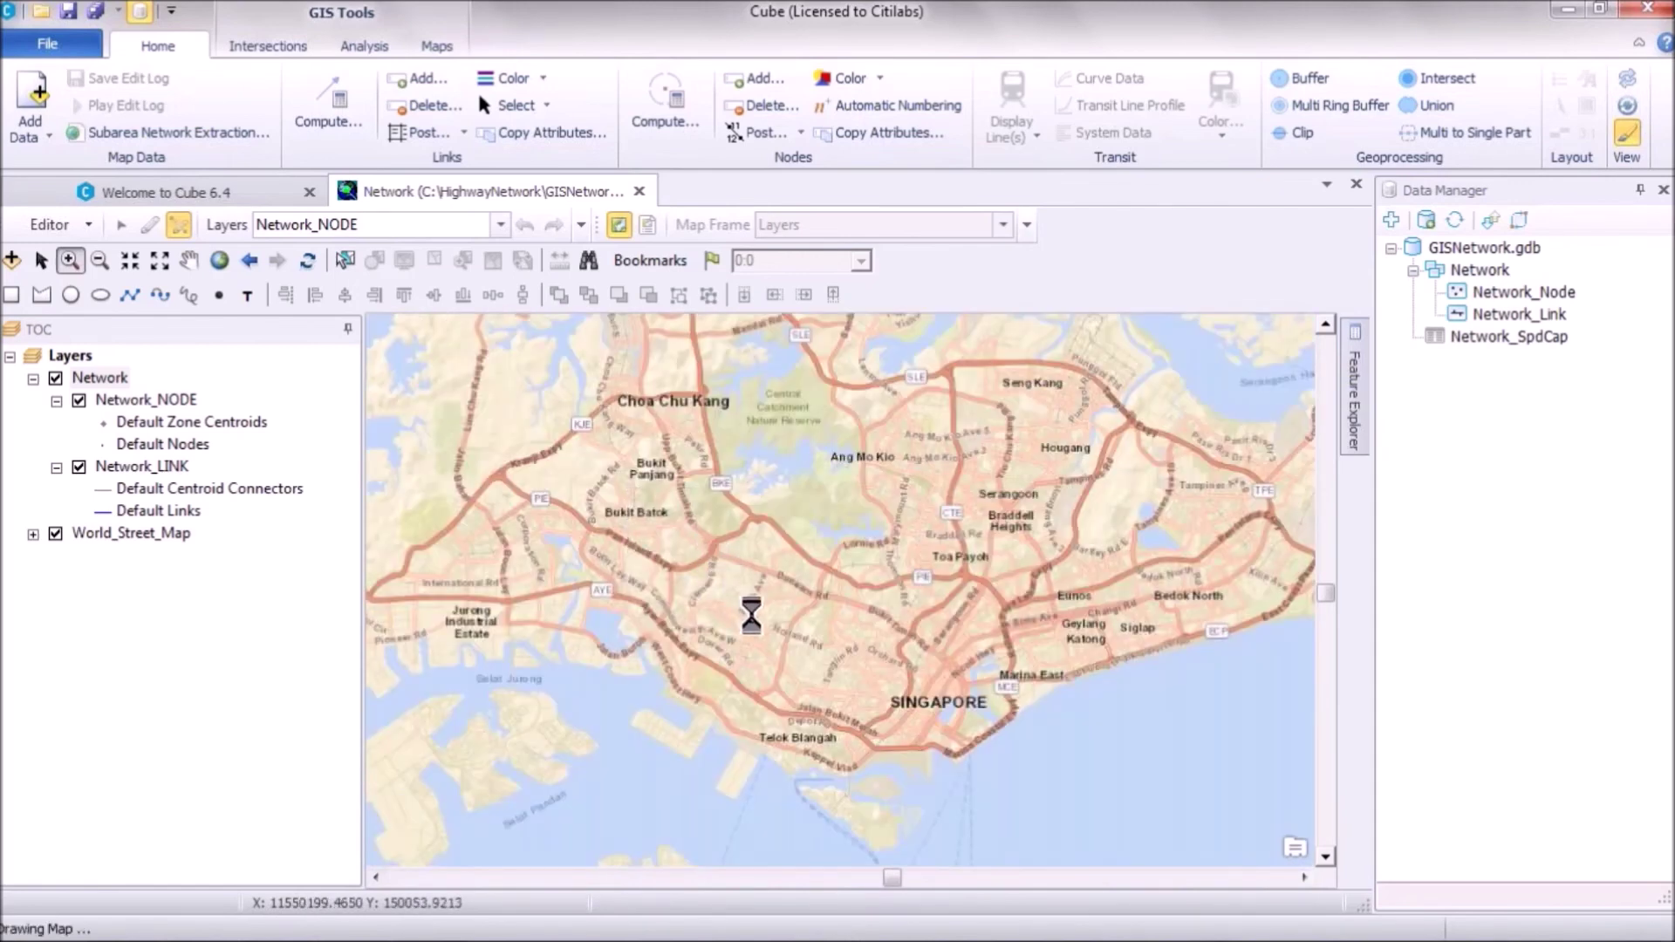
left_click_drag(430, 500, 594, 661)
left_click_drag(680, 738, 829, 855)
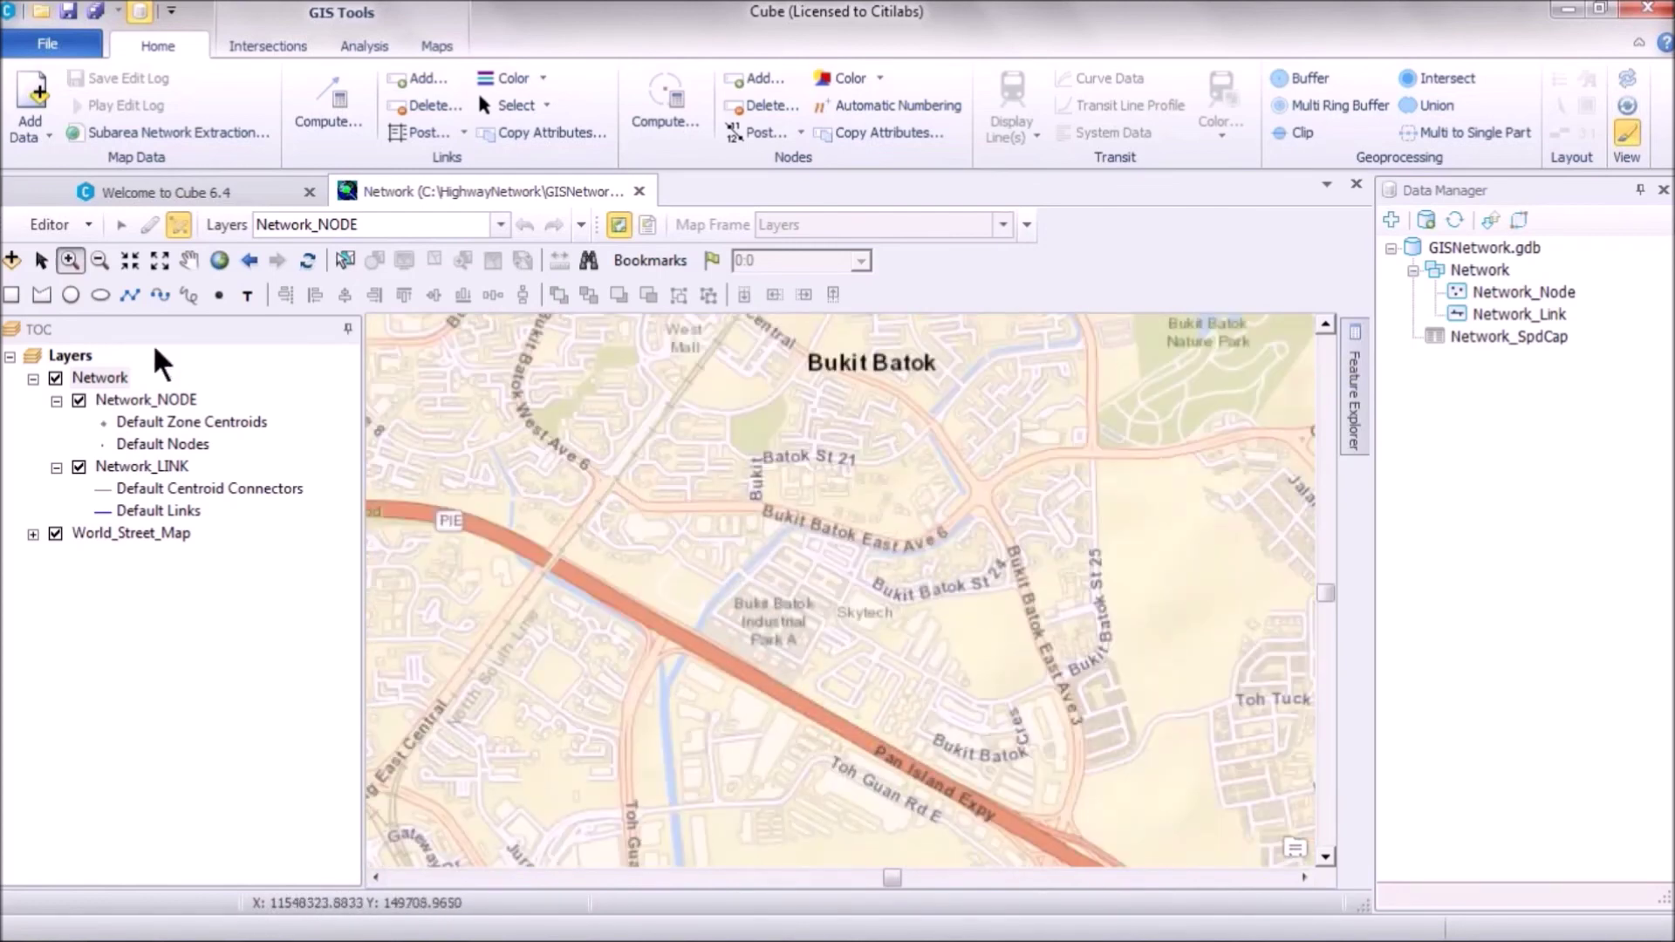
left_click(88, 225)
left_click(87, 253)
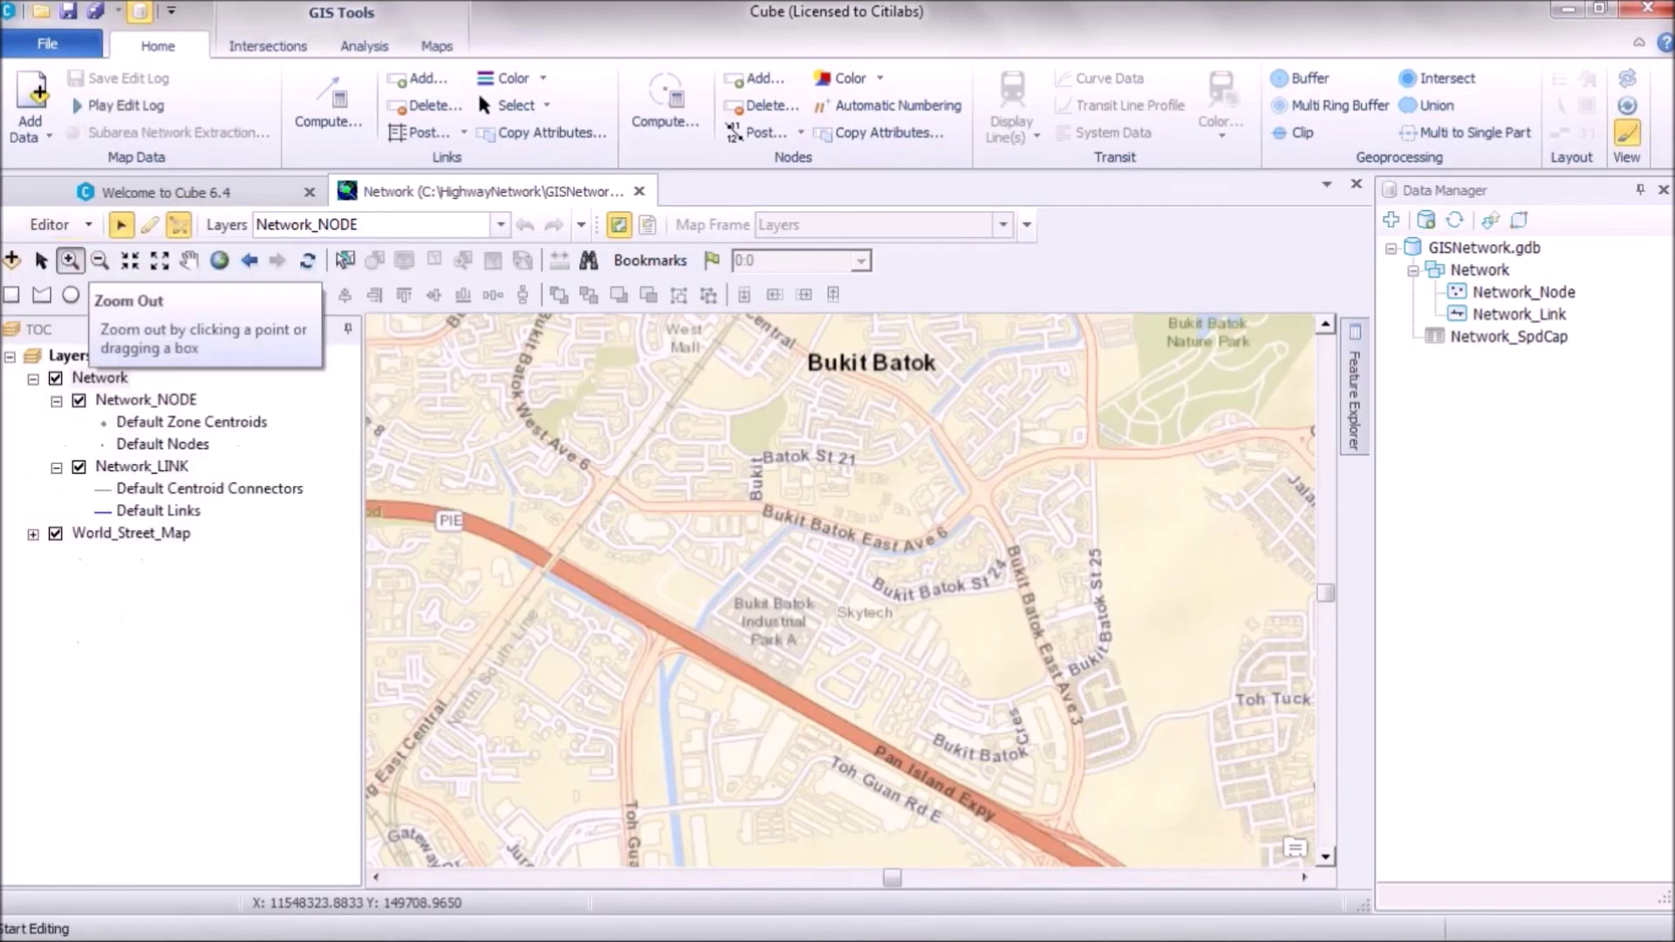
On the Network_LINK layer, draw a link along the Pan Island Expressway, adding new start and end nodes
left_click(375, 225)
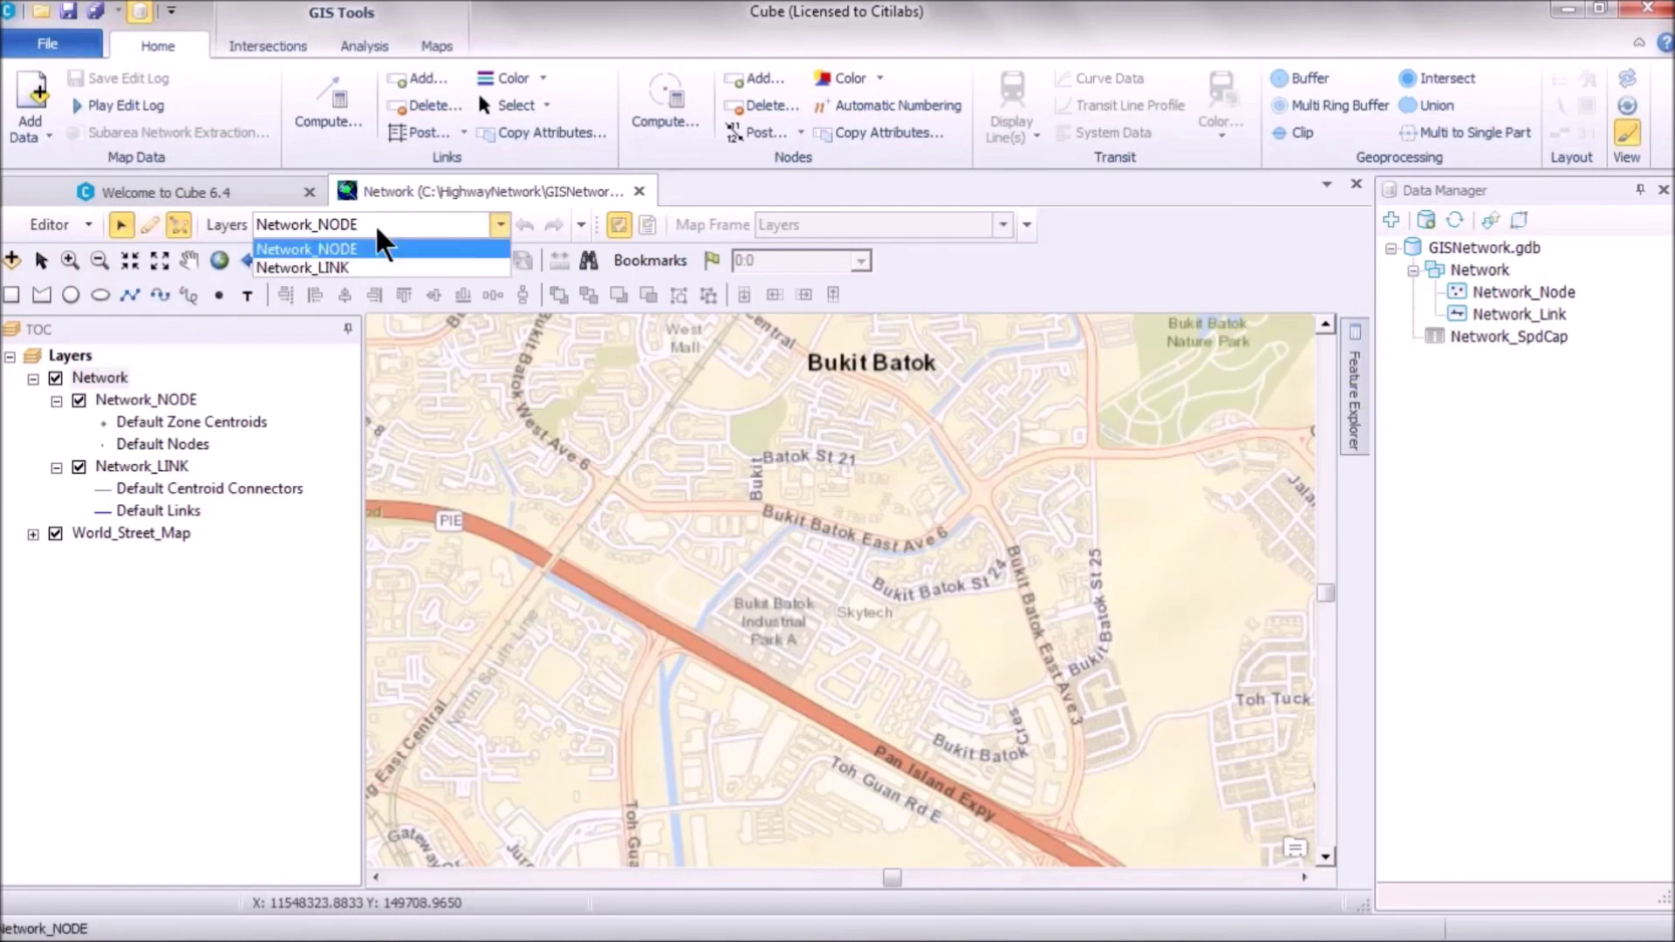
left_click(361, 269)
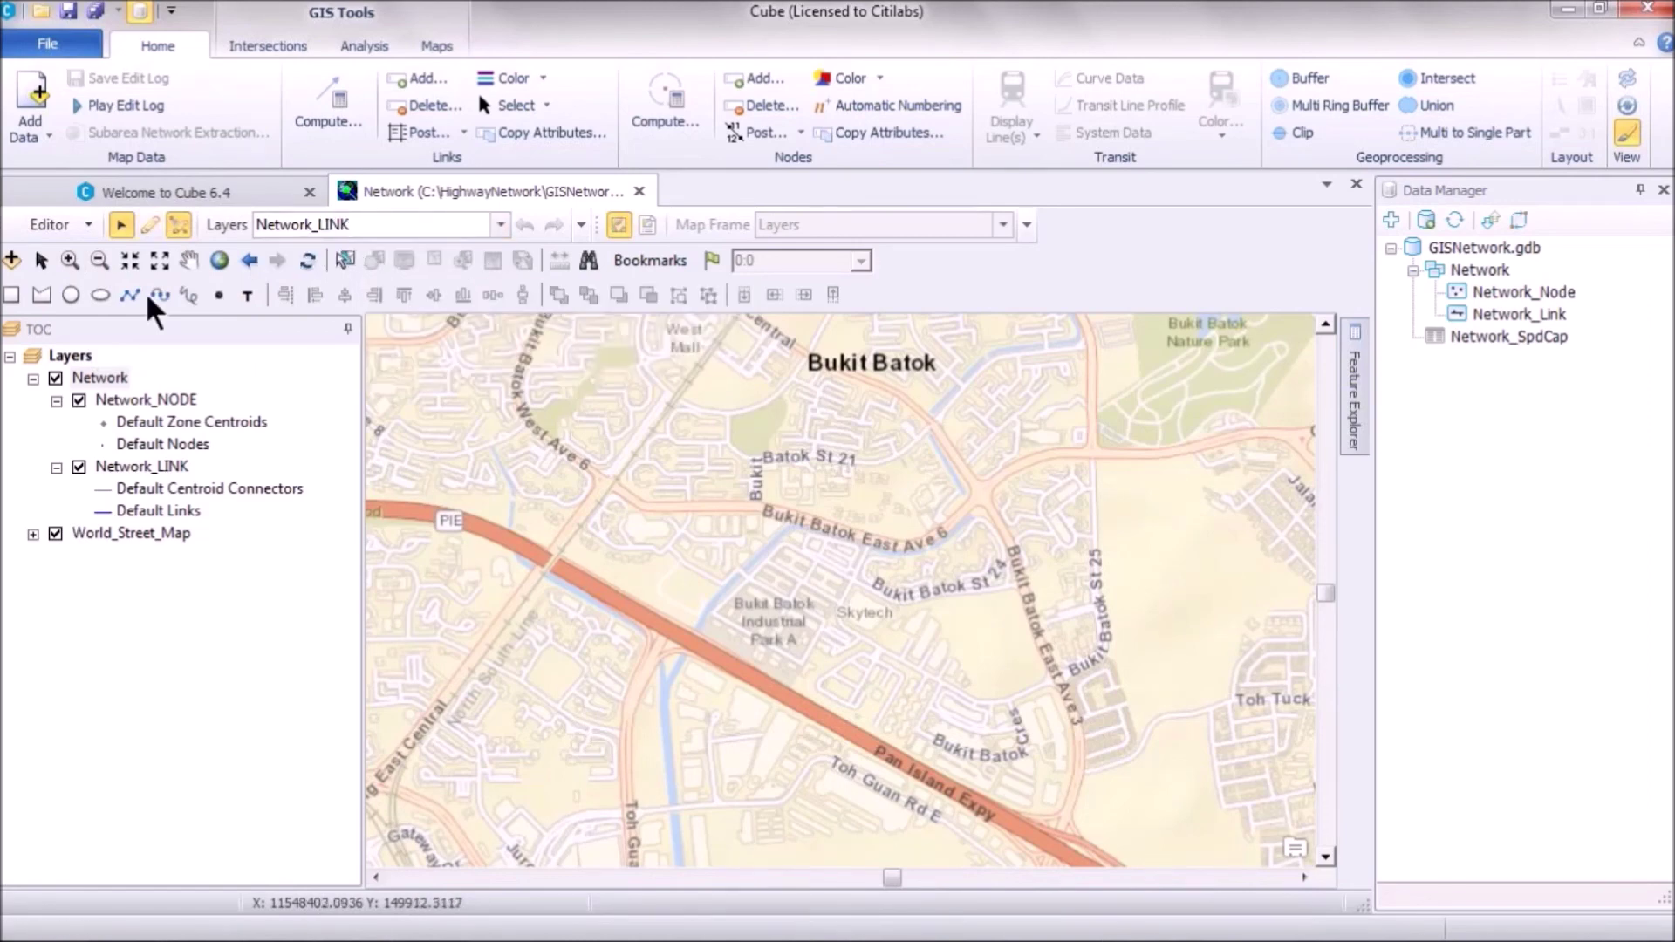
left_click(150, 226)
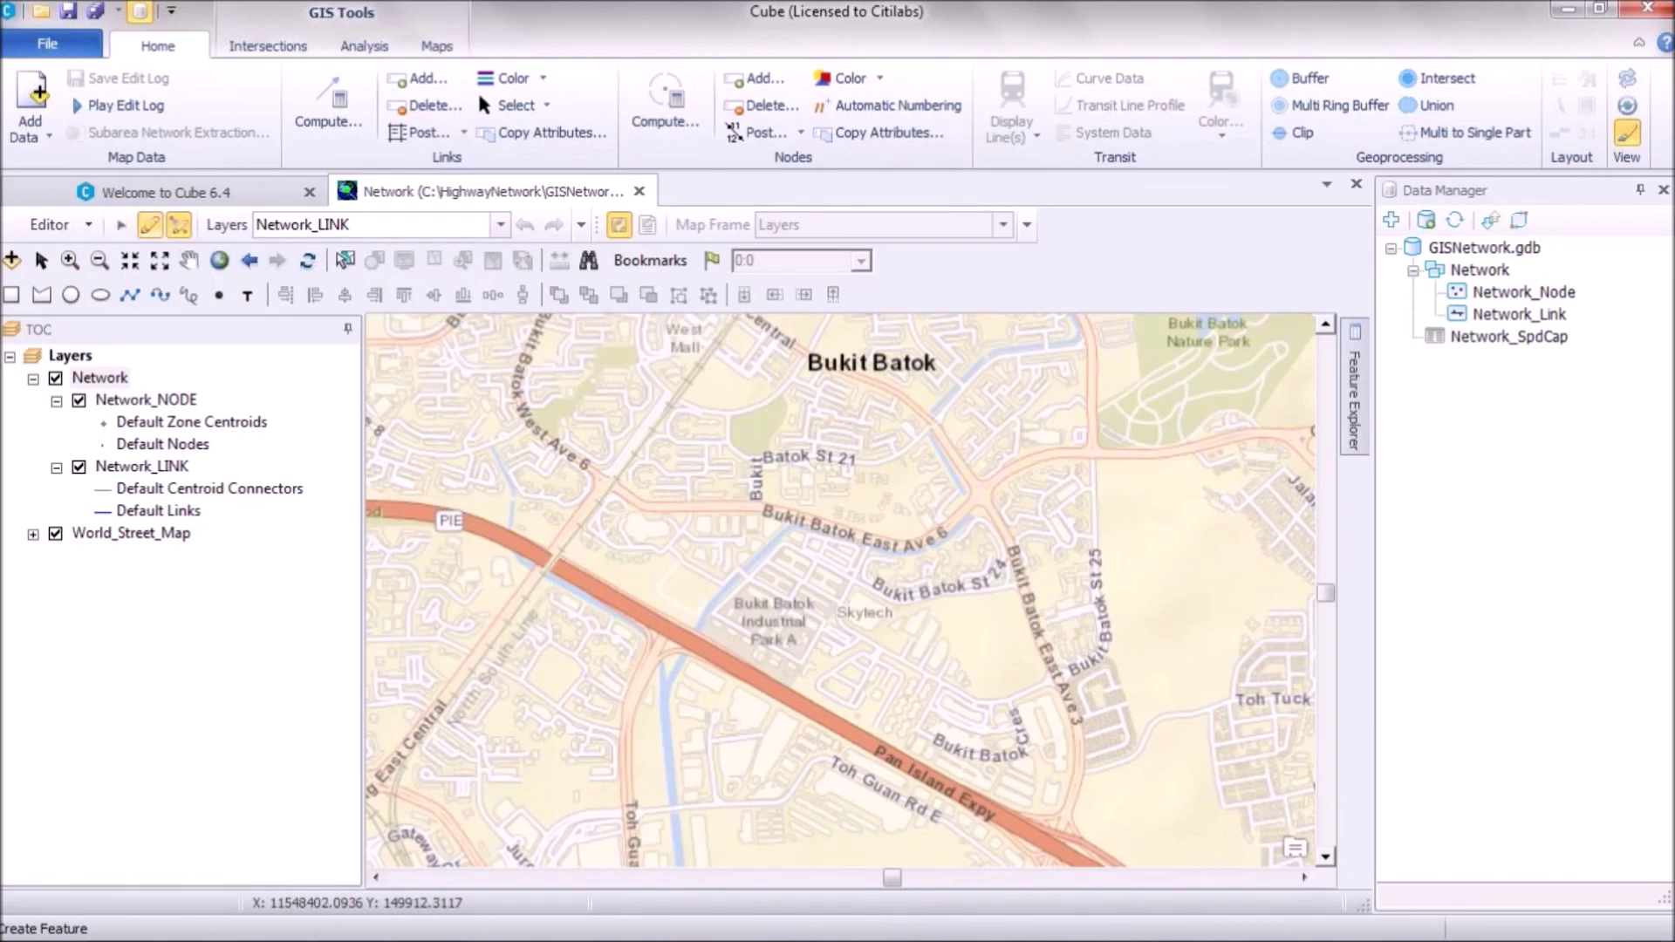
left_click(549, 559)
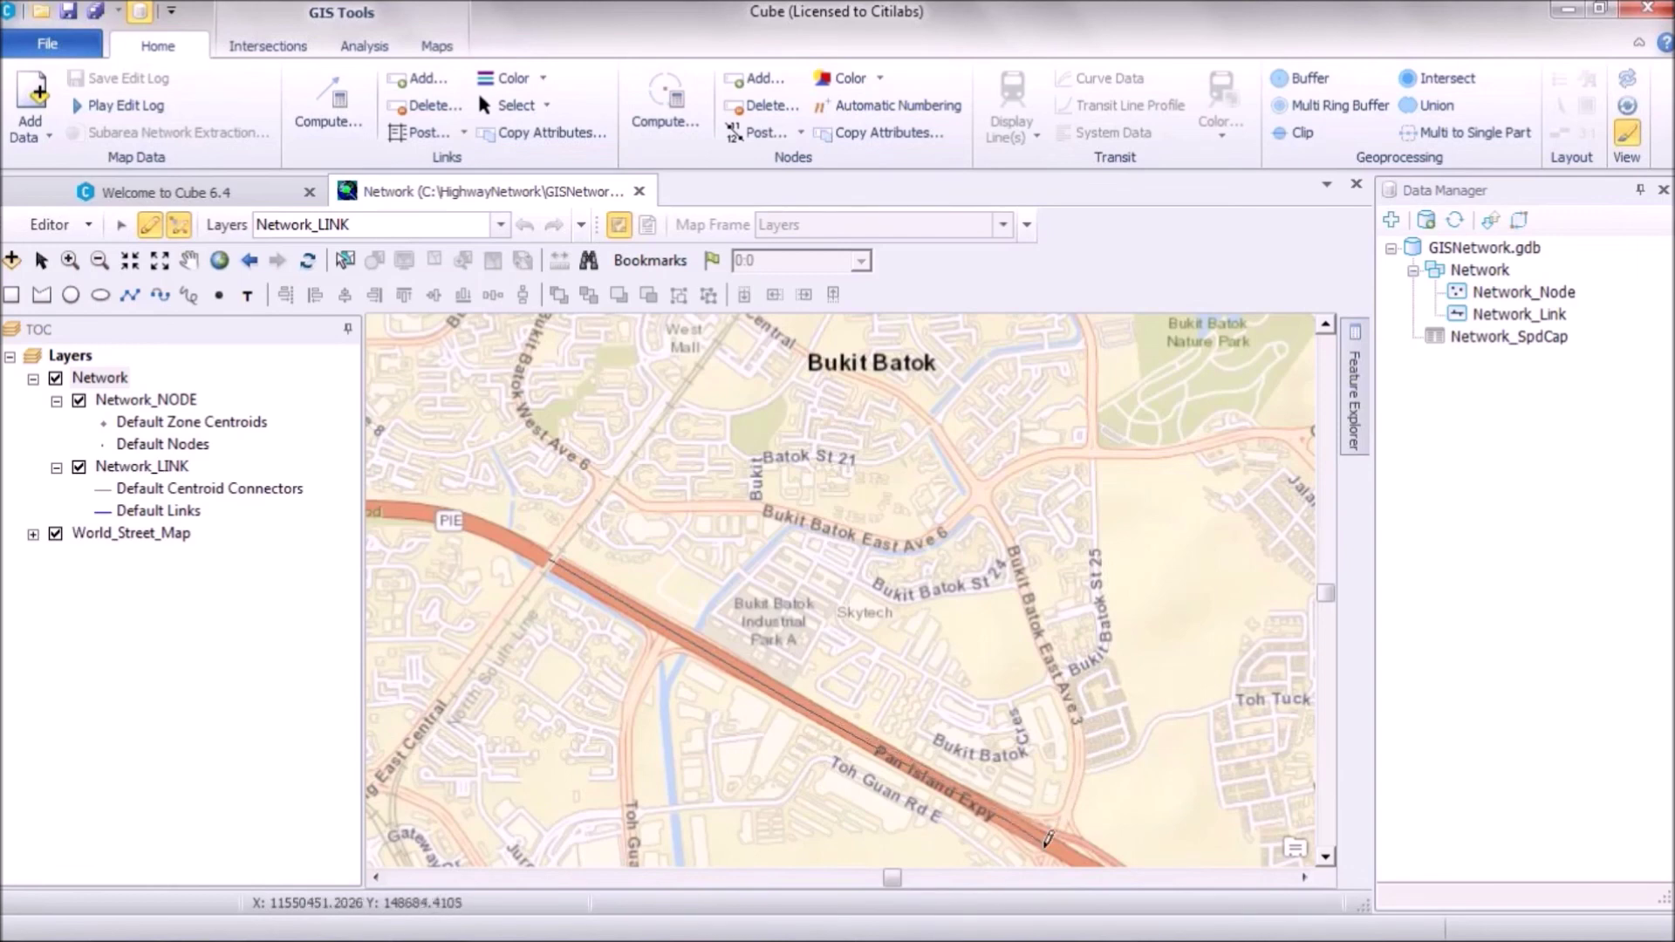
double_click(1047, 835)
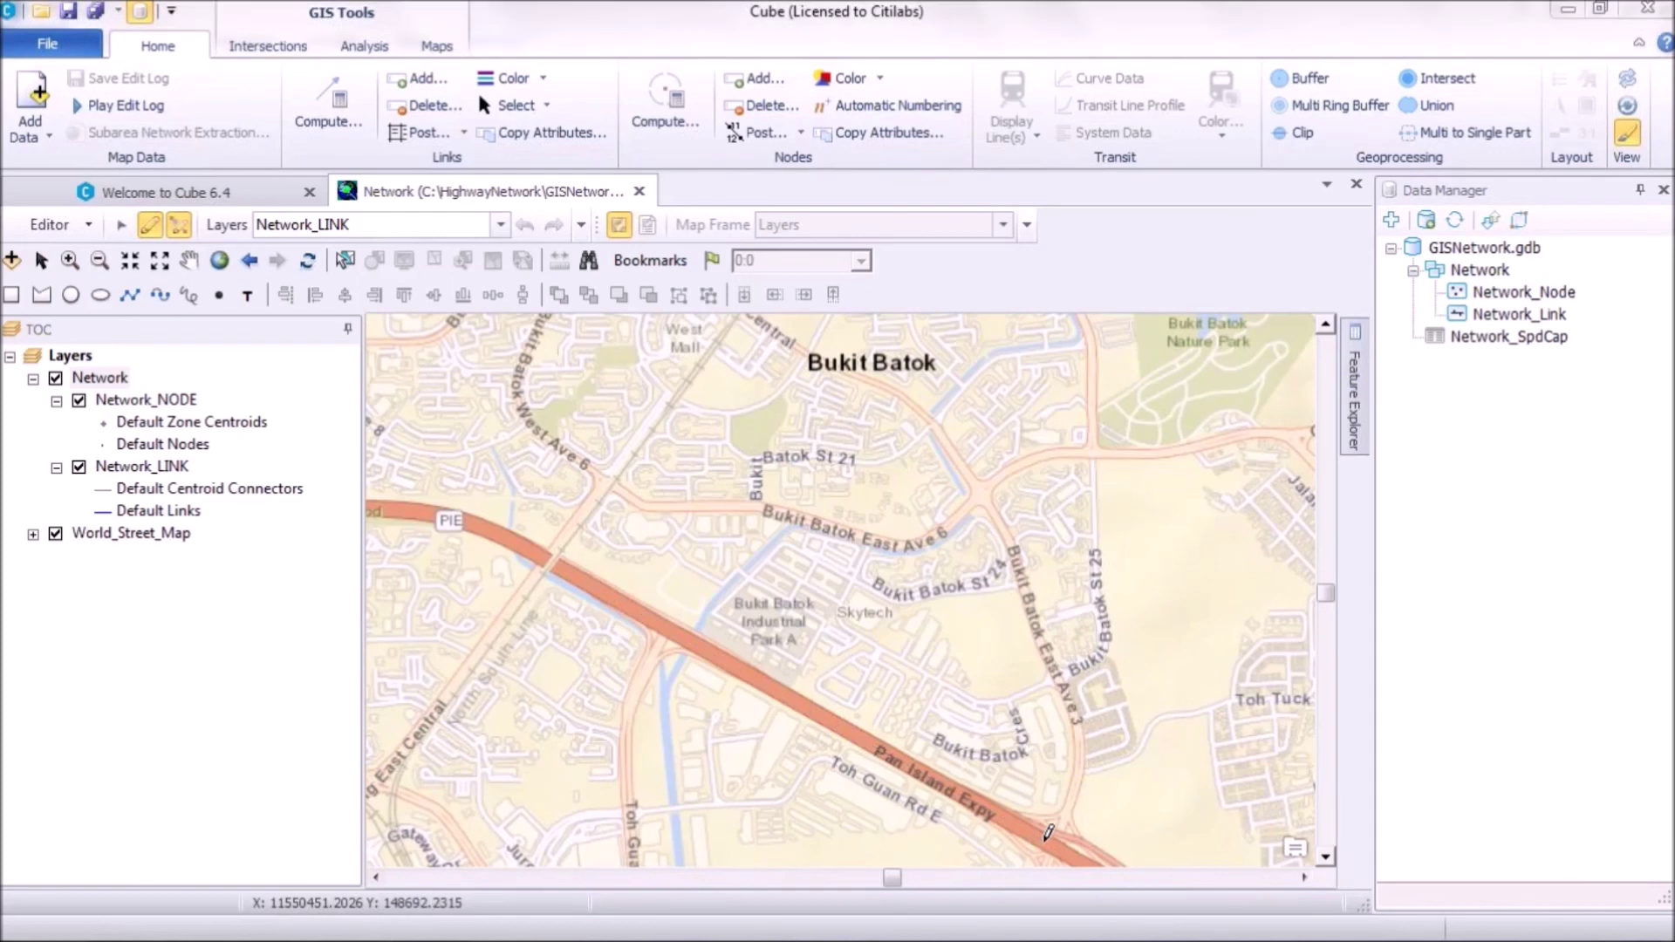
left_click(745, 510)
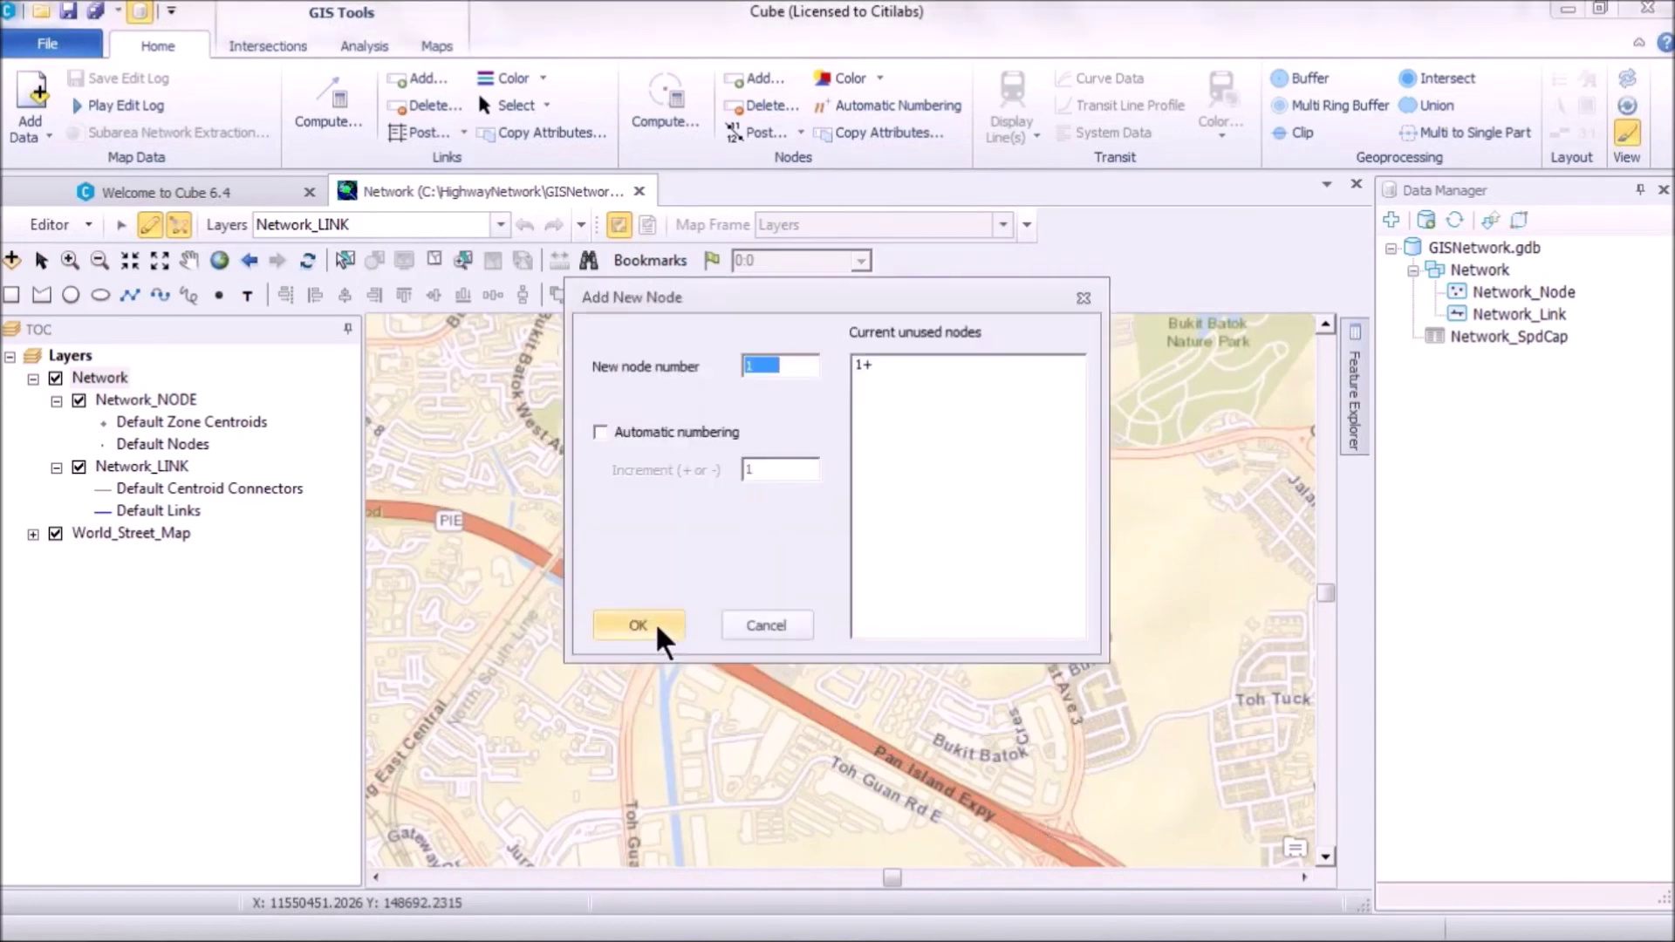
left_click(654, 621)
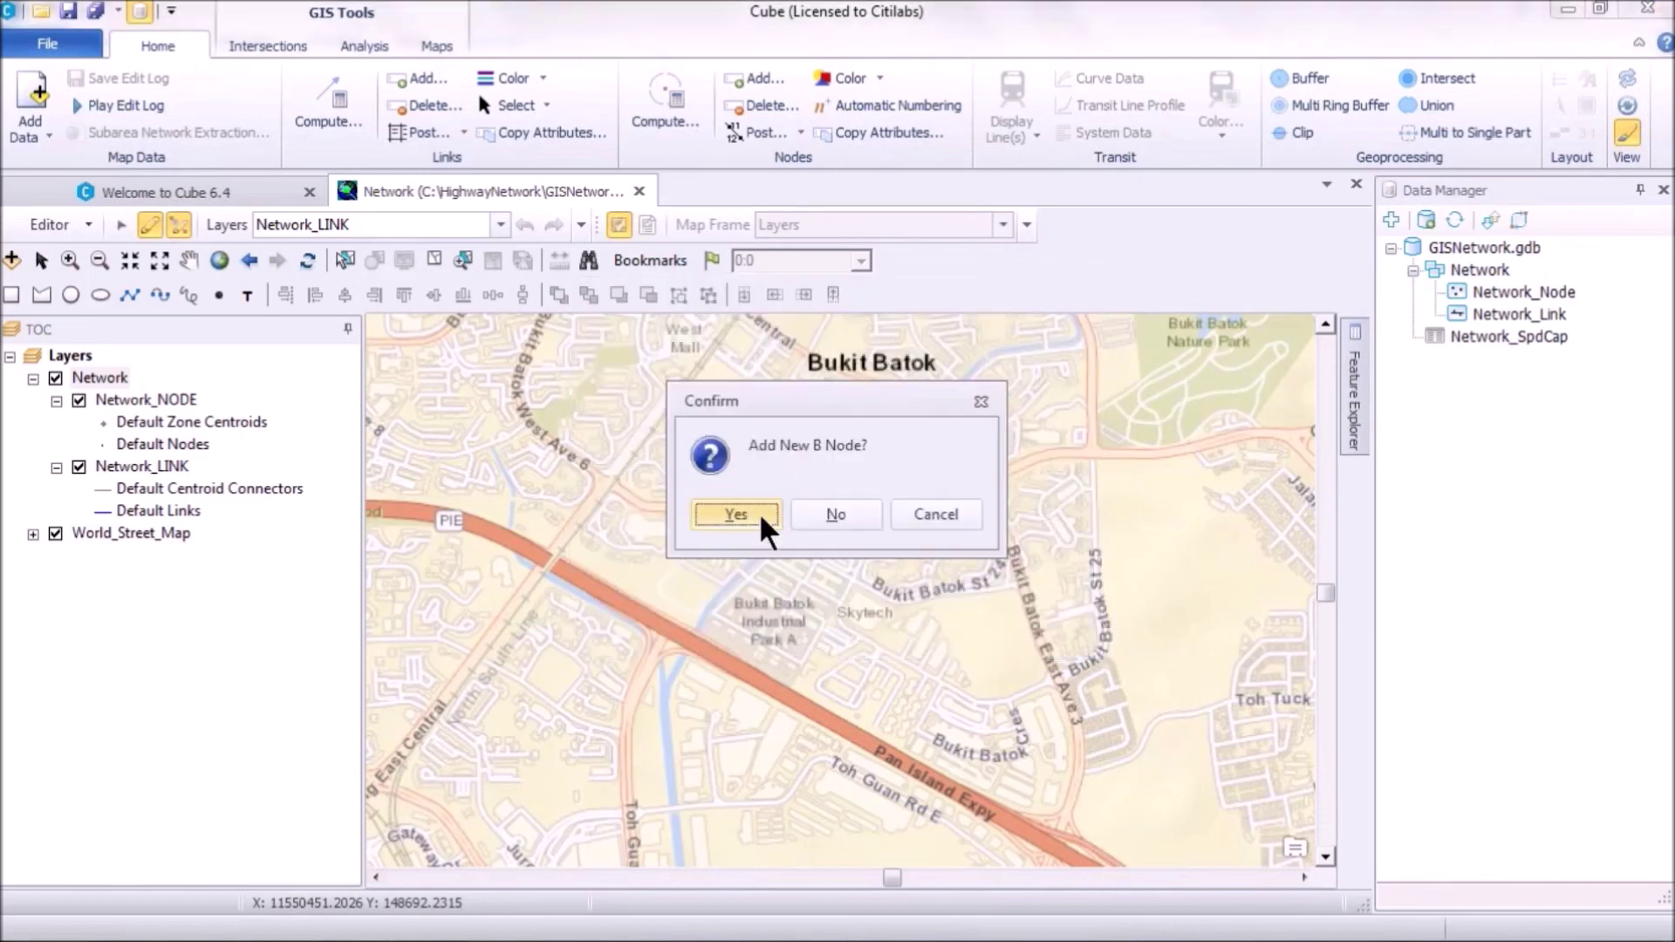
left_click(724, 516)
left_click(640, 620)
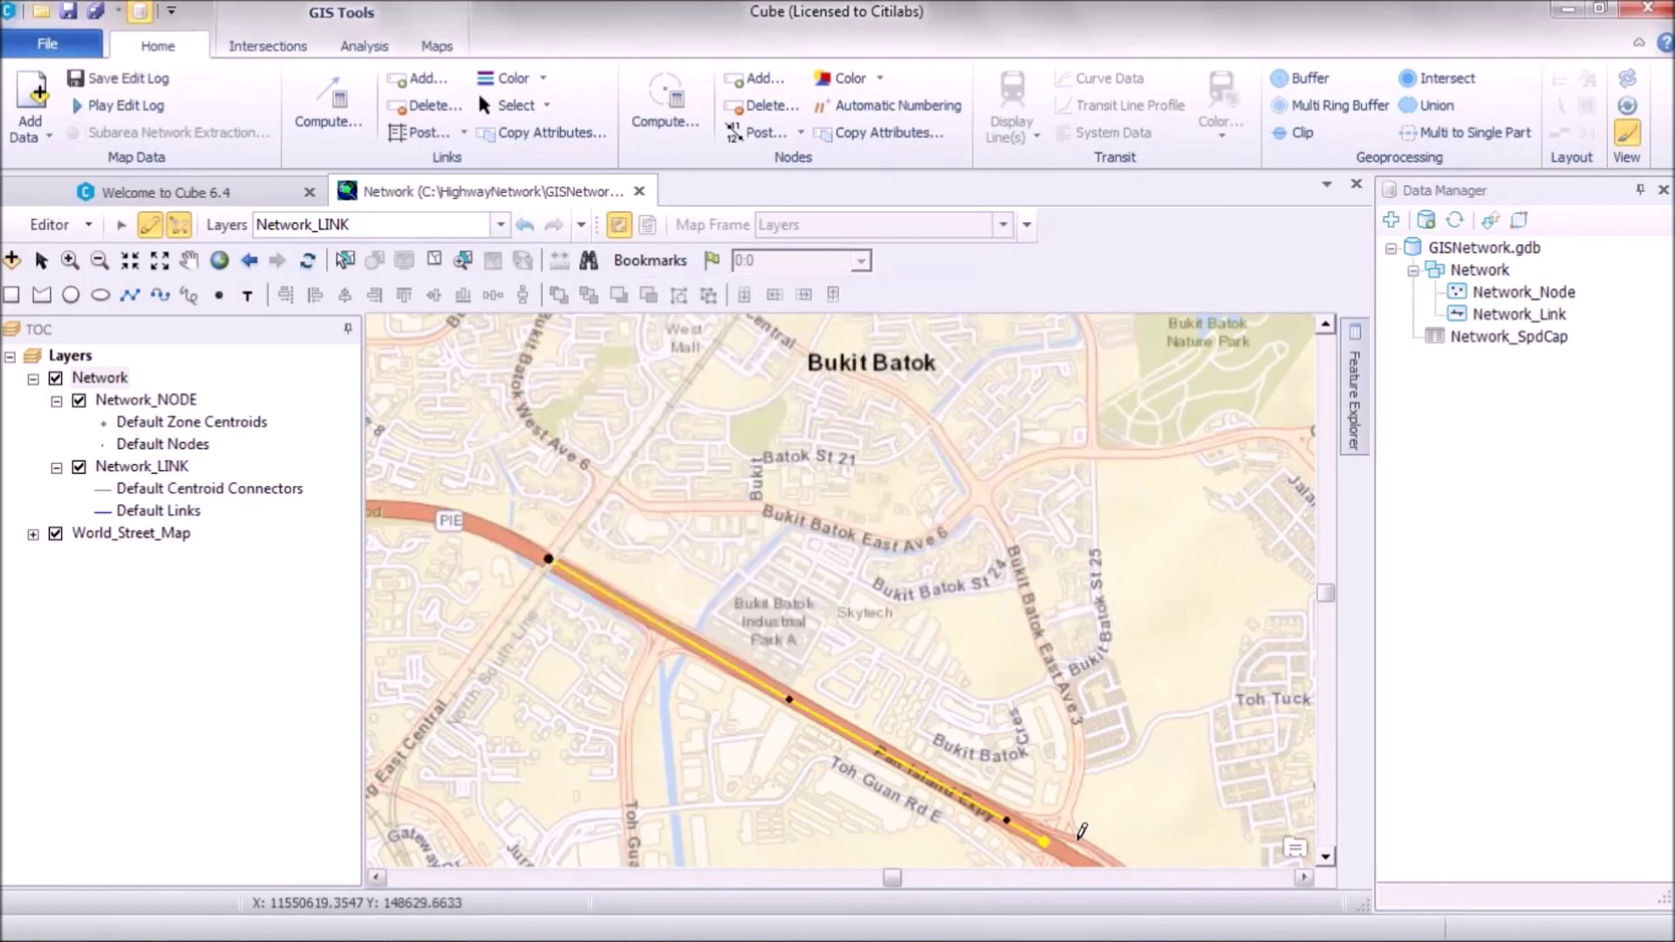
Draw a second link from the west-end node north to West Mall with a new end node, then hide World_Street_Map
left_click(548, 557)
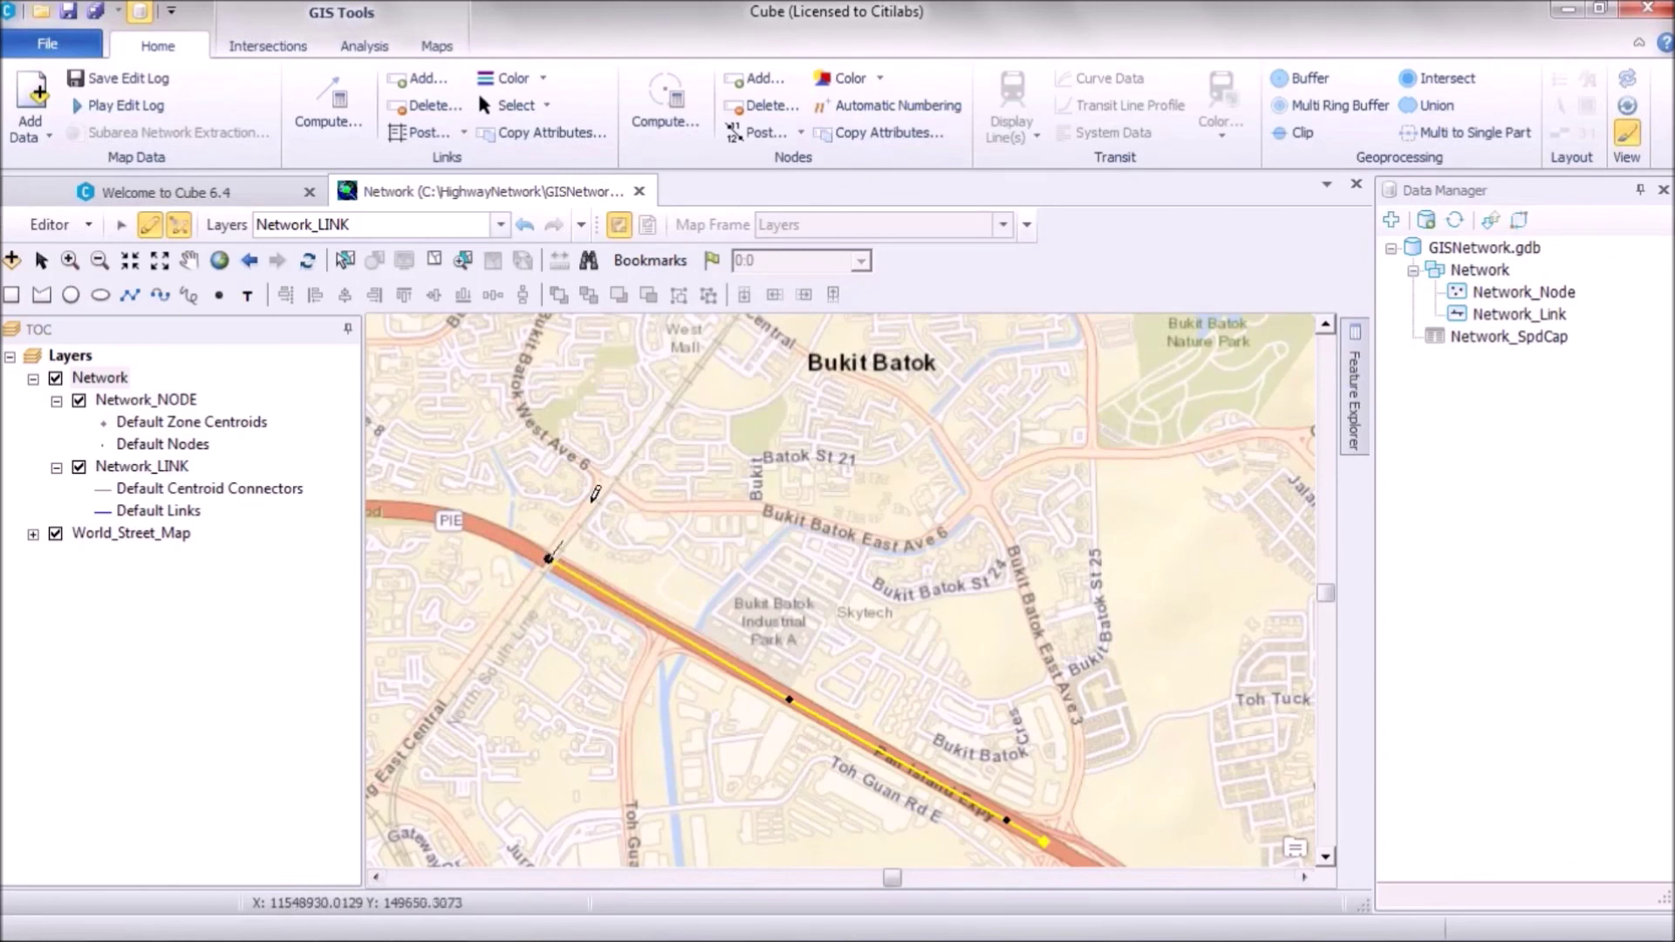
double_click(694, 359)
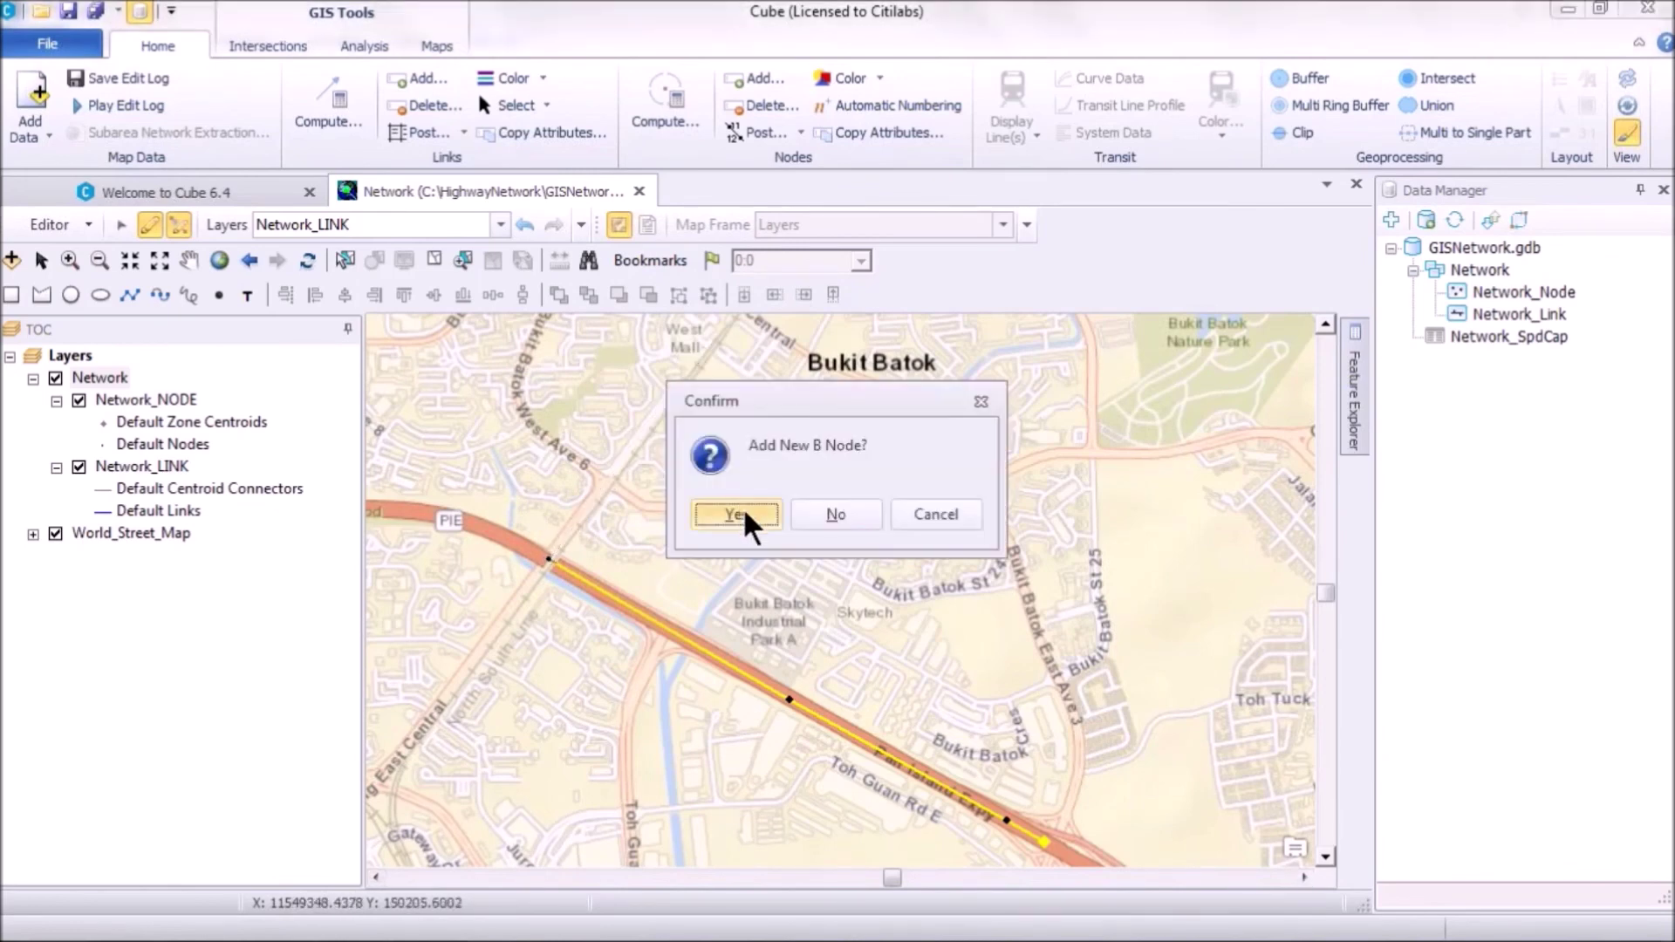
left_click(737, 512)
left_click(652, 625)
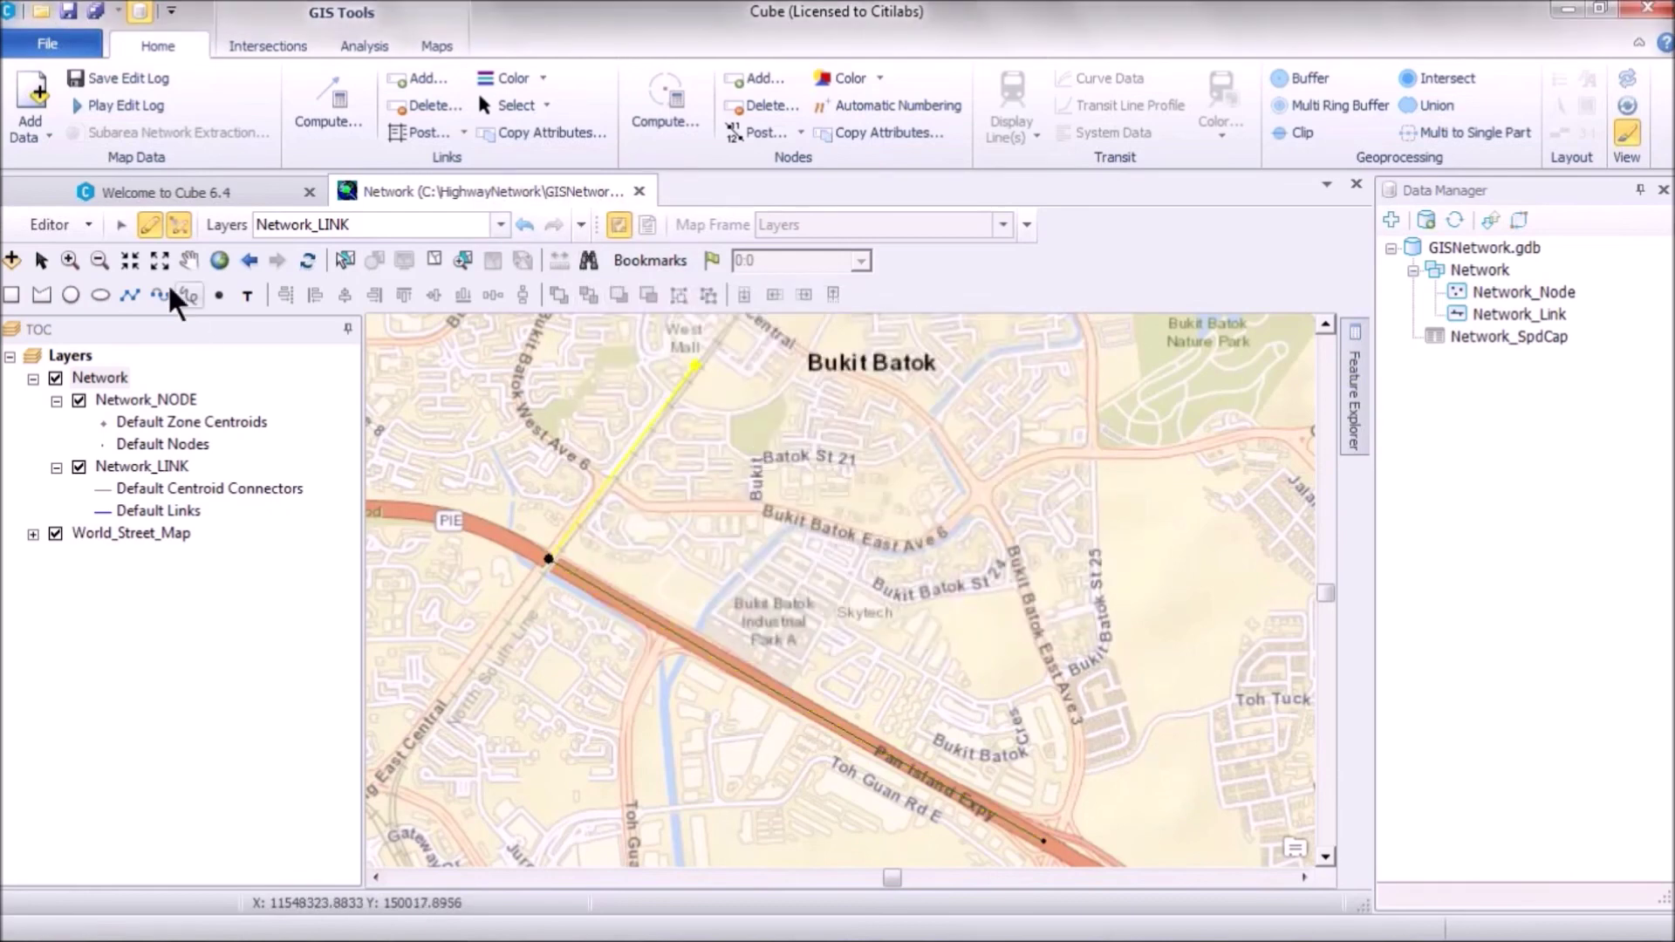
left_click(120, 224)
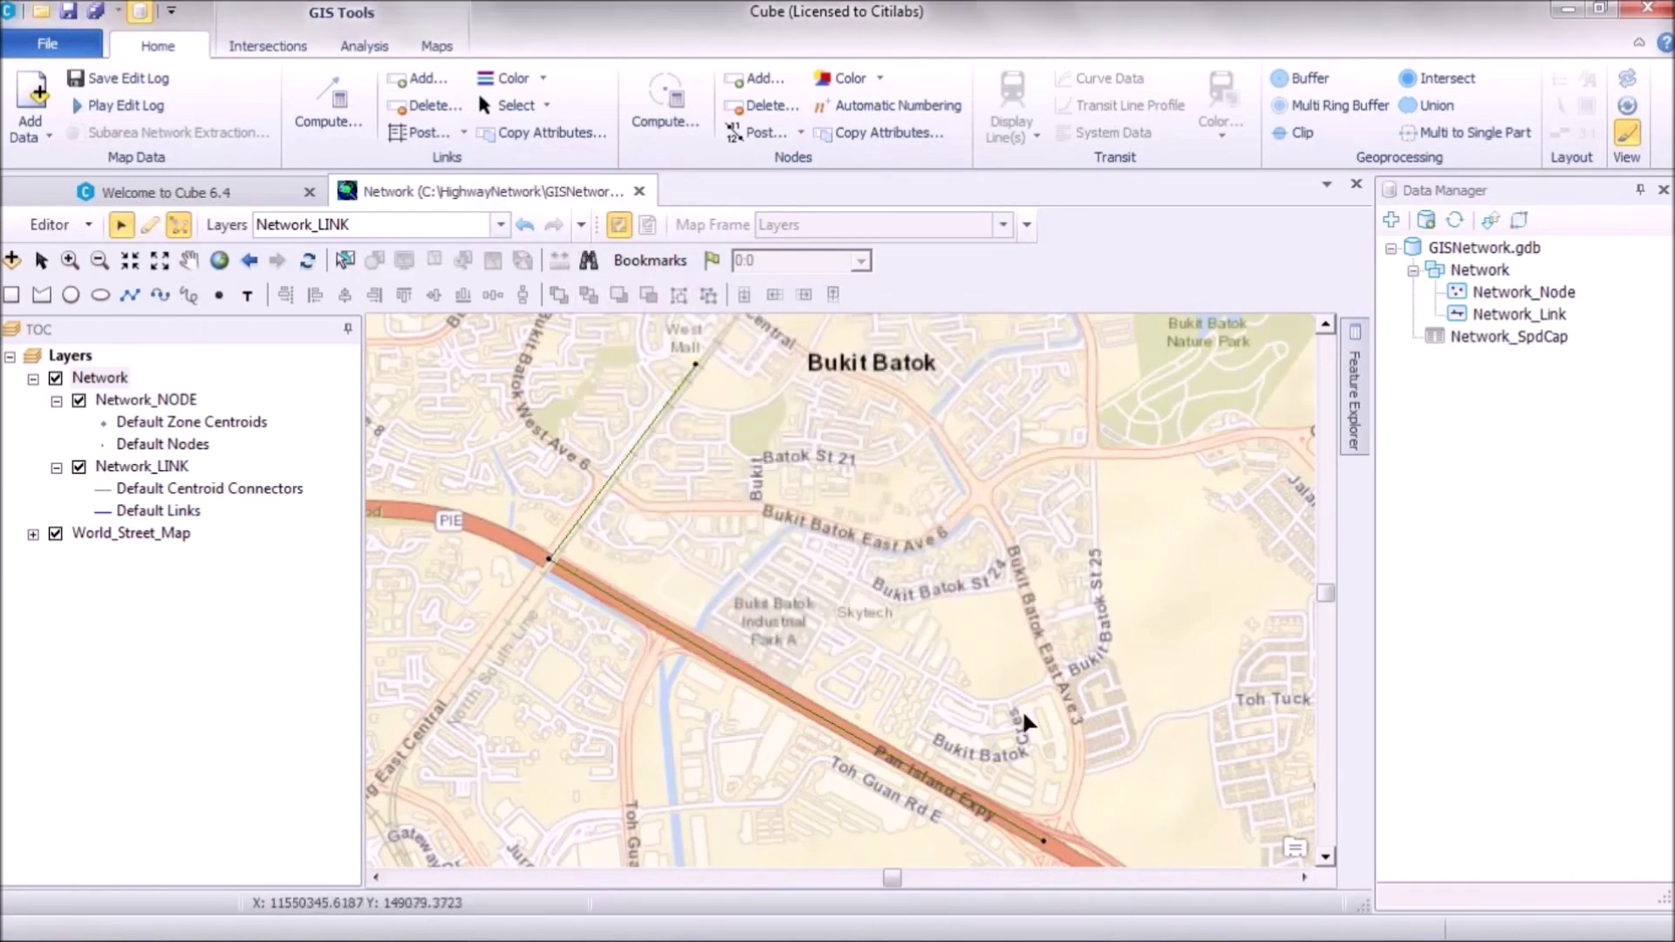
left_click(55, 532)
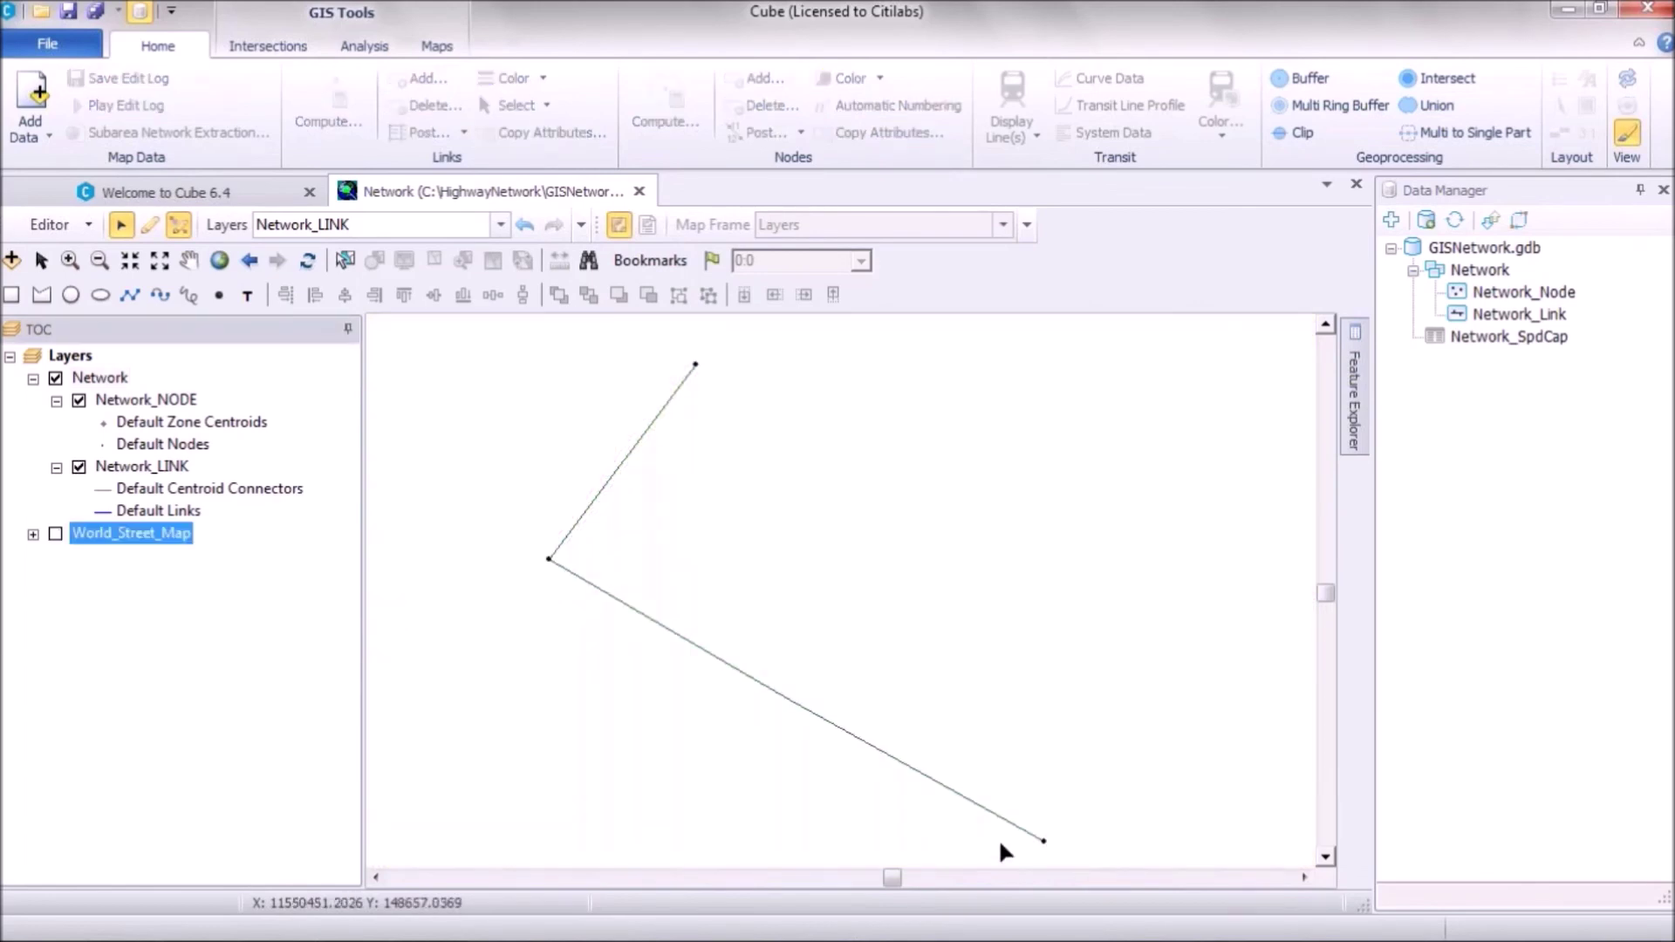